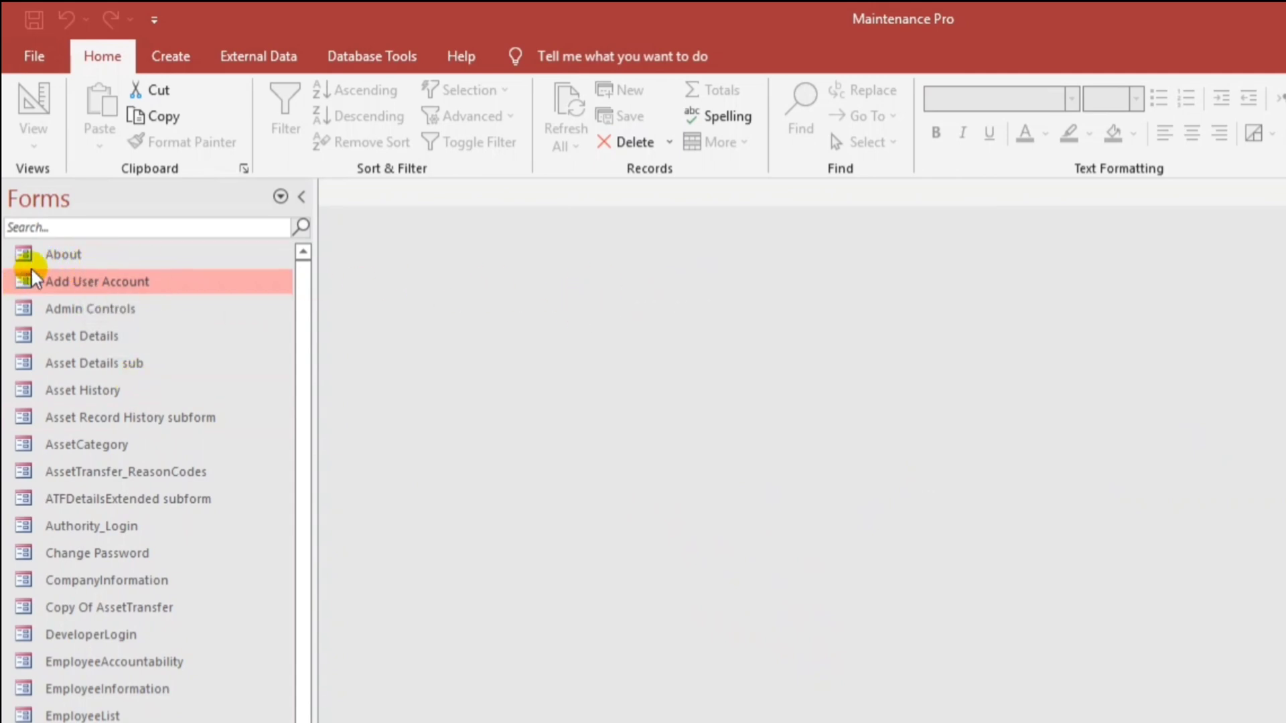
- Hide the About and Add User Account forms with Hide in this Group, then select the Asset Details forms
{"action": "left_click", "coordinate": [53, 256]}
{"action": "right_click", "coordinate": [55, 256]}
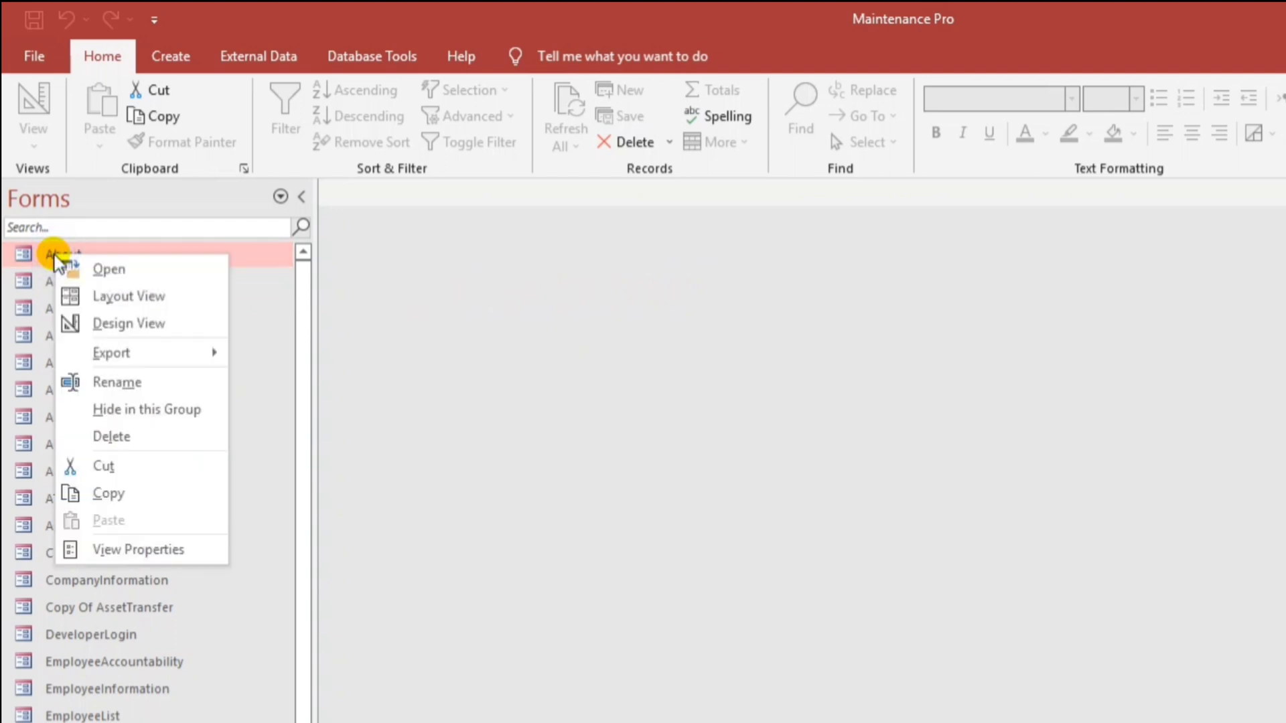
{"action": "left_click", "coordinate": [145, 410]}
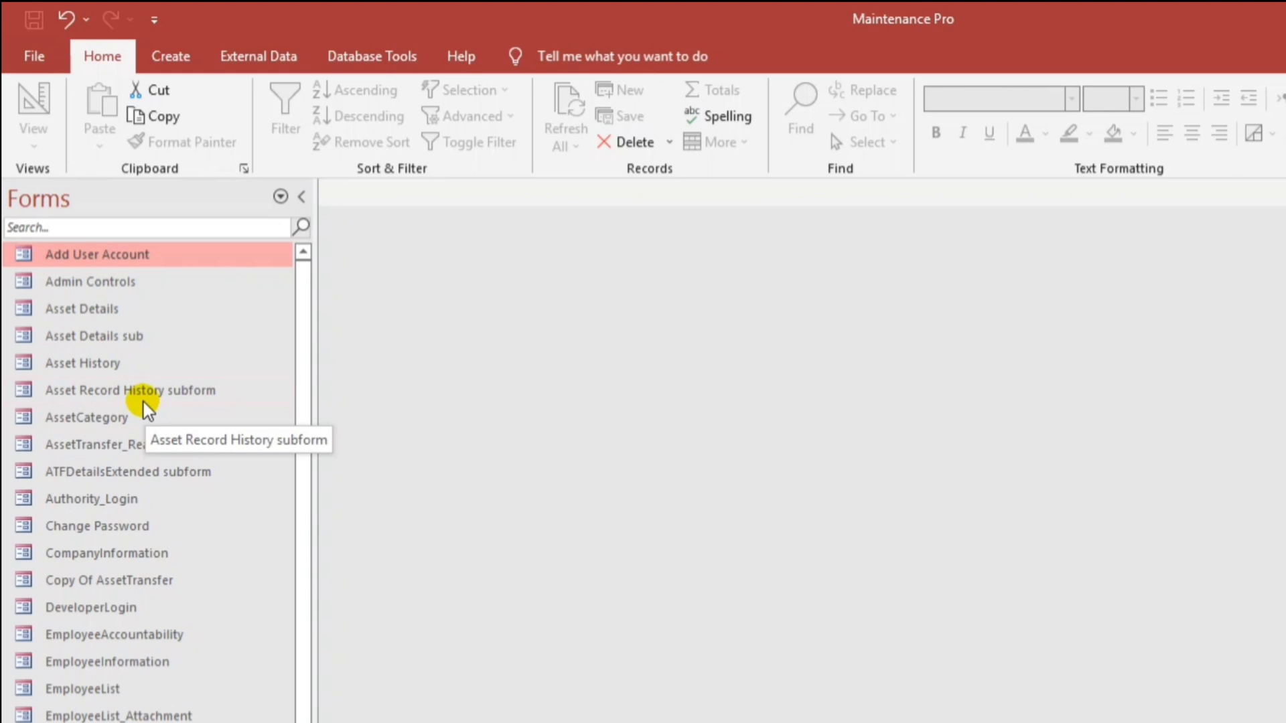
{"action": "right_click", "coordinate": [72, 259]}
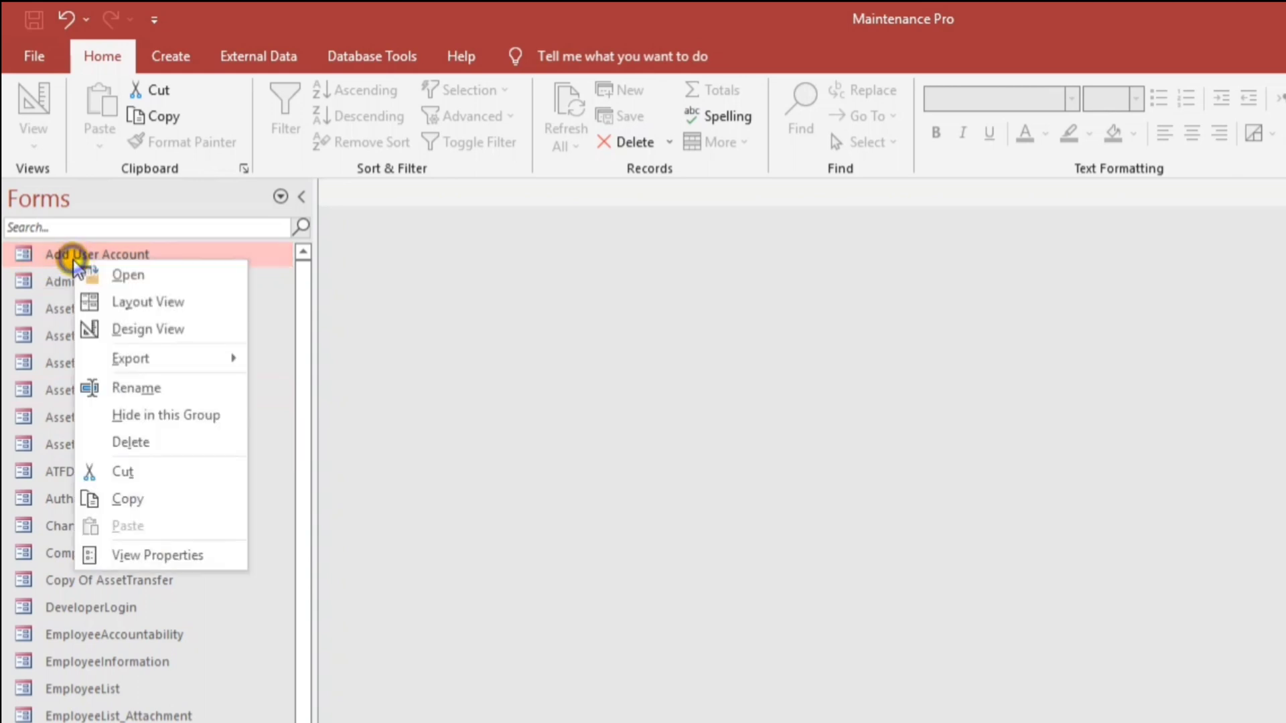
{"action": "left_click", "coordinate": [168, 416]}
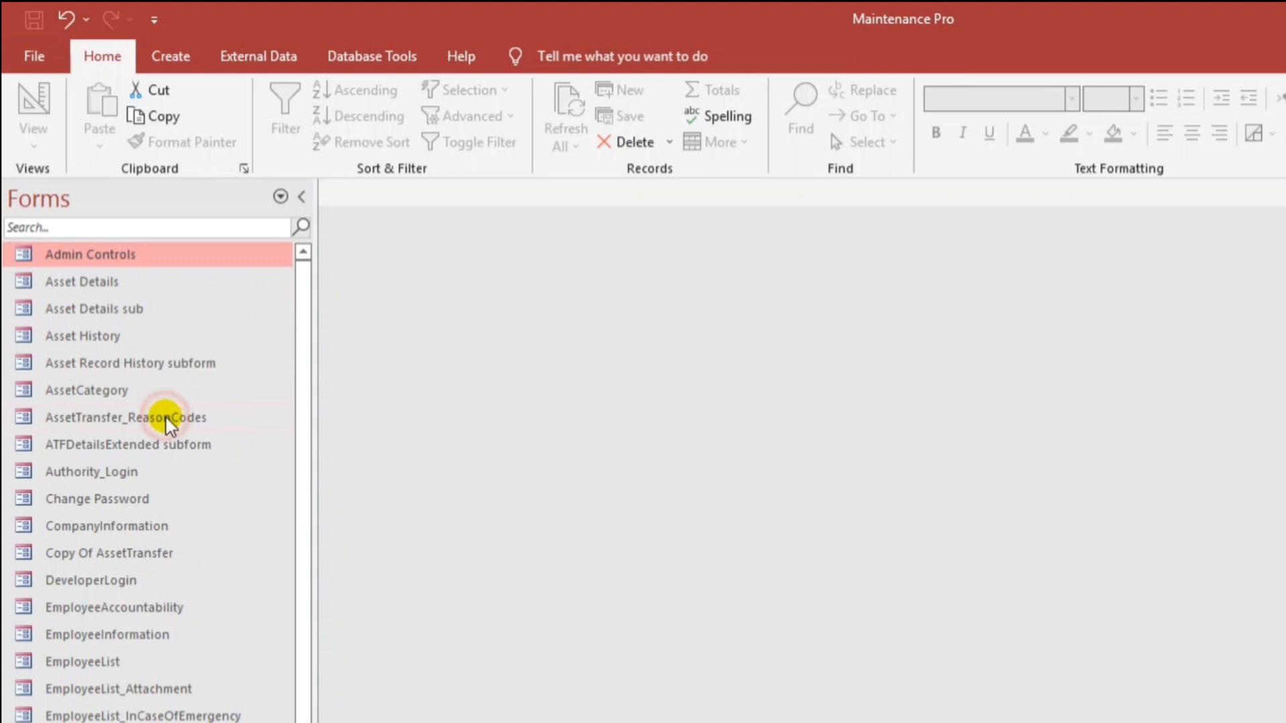
{"action": "left_click", "coordinate": [104, 284]}
{"action": "left_click", "coordinate": [95, 310]}
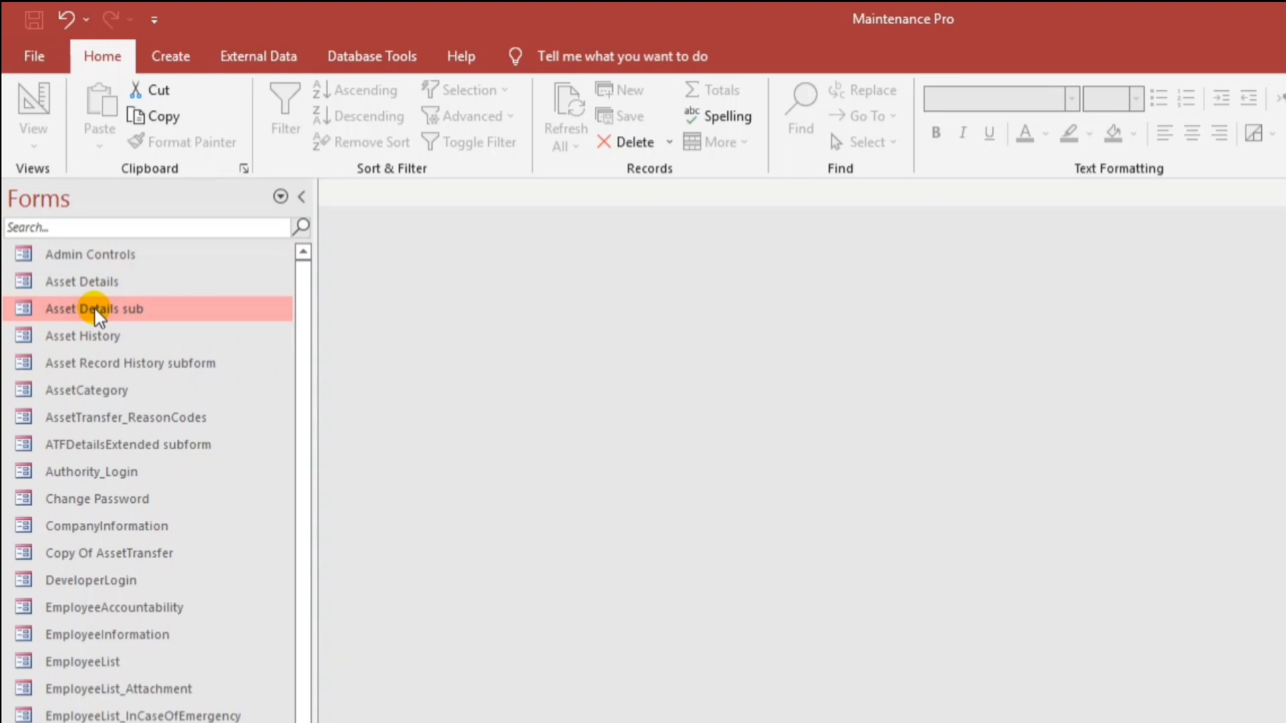
- Turn on Show Hidden Objects in the Current Database Navigation Options and confirm both dialogs
{"action": "left_click", "coordinate": [33, 56]}
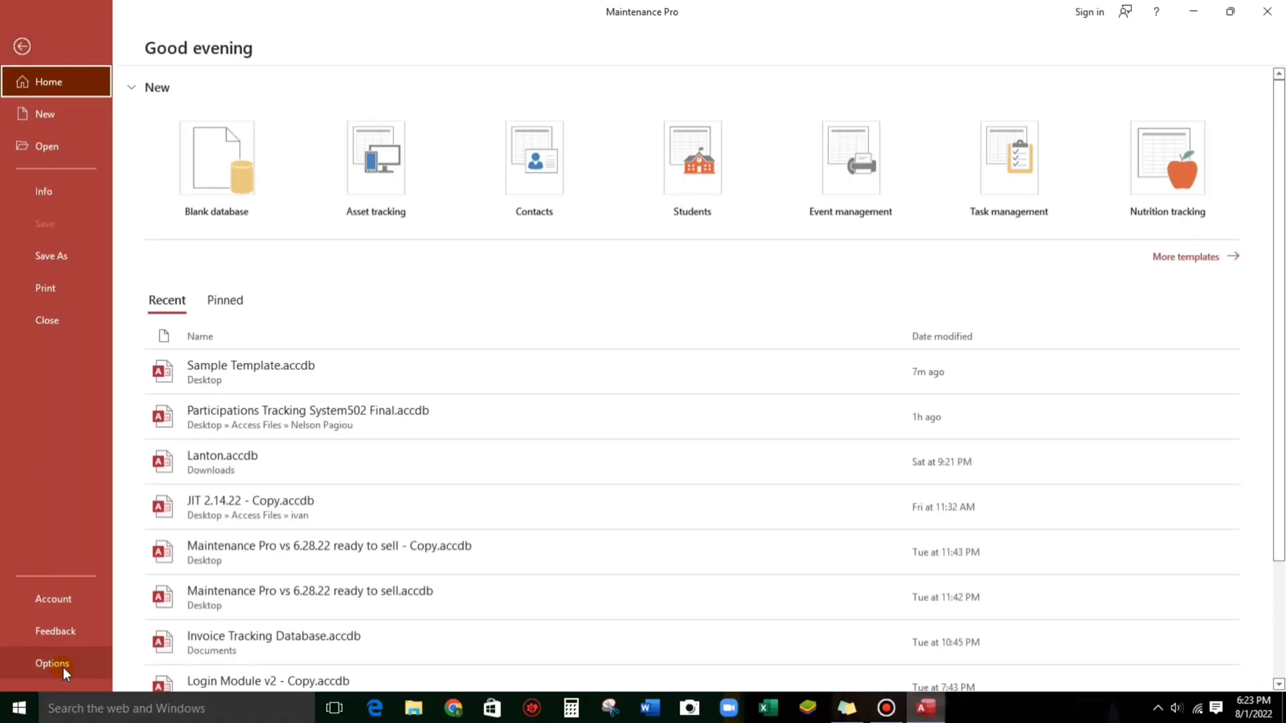
{"action": "left_click", "coordinate": [62, 666]}
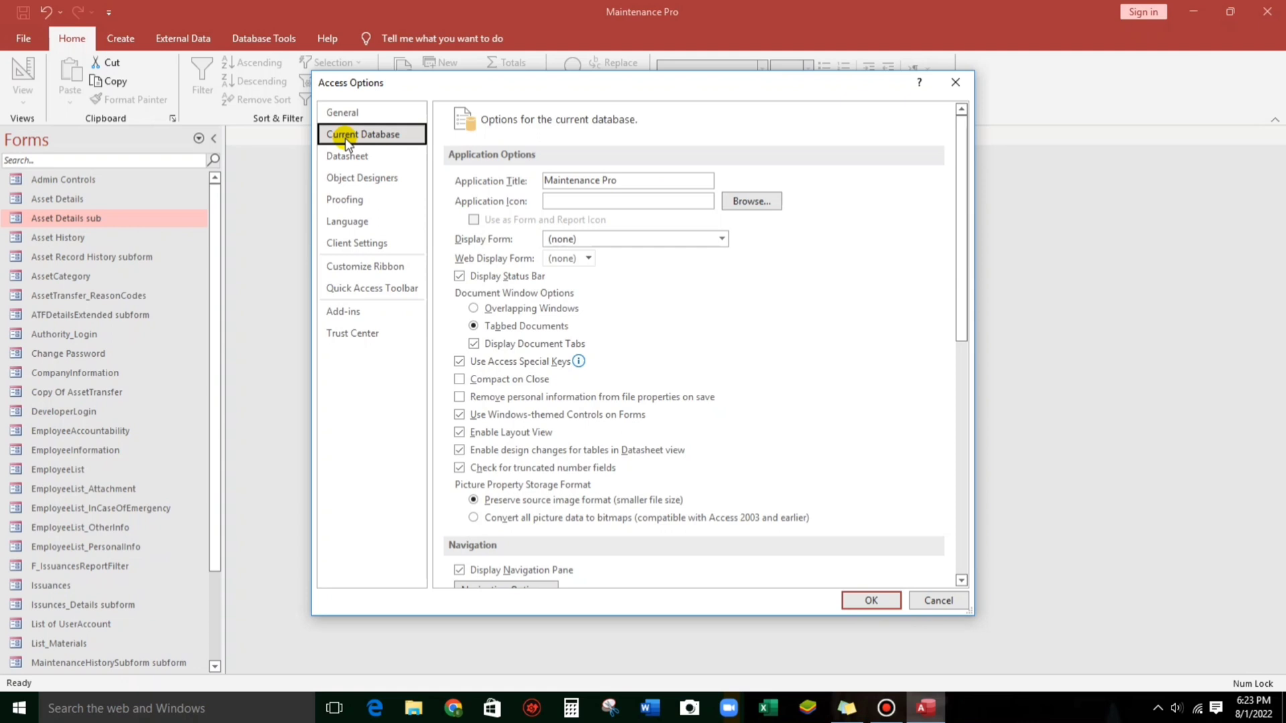
{"action": "scroll", "coordinate": [506, 462], "scroll_direction": "down", "scroll_amount": 3}
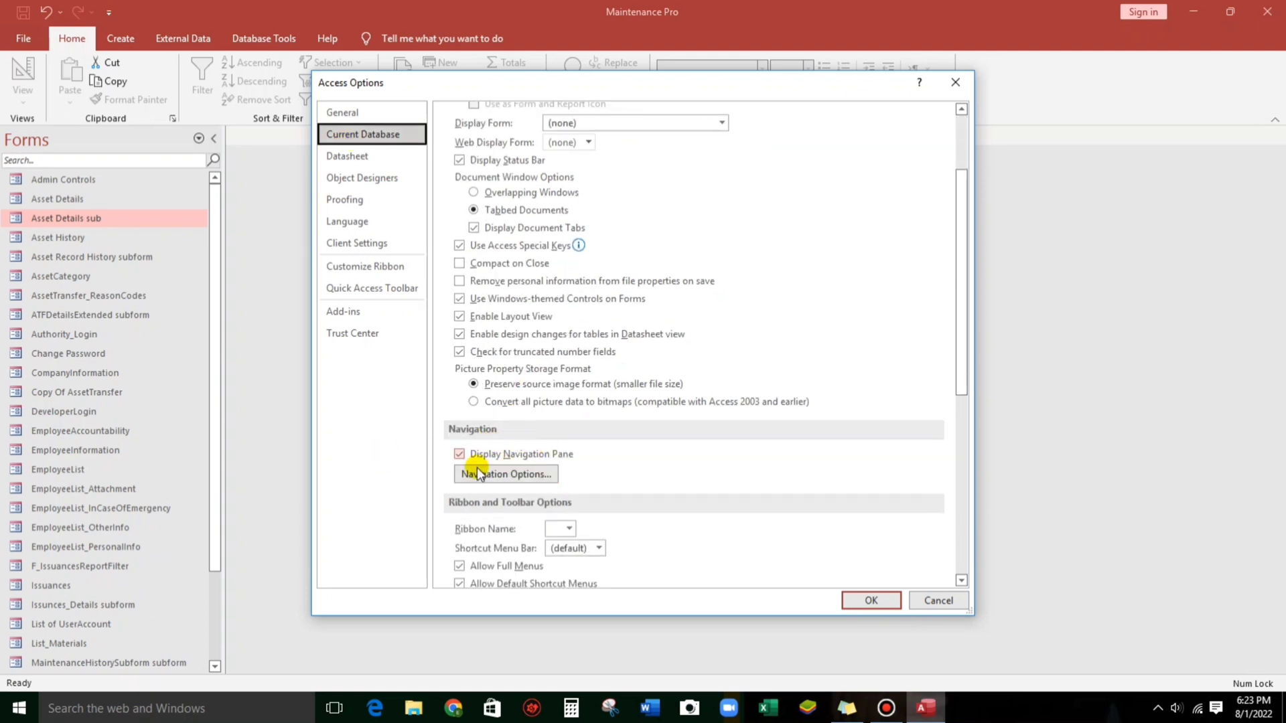
{"action": "left_click", "coordinate": [520, 478]}
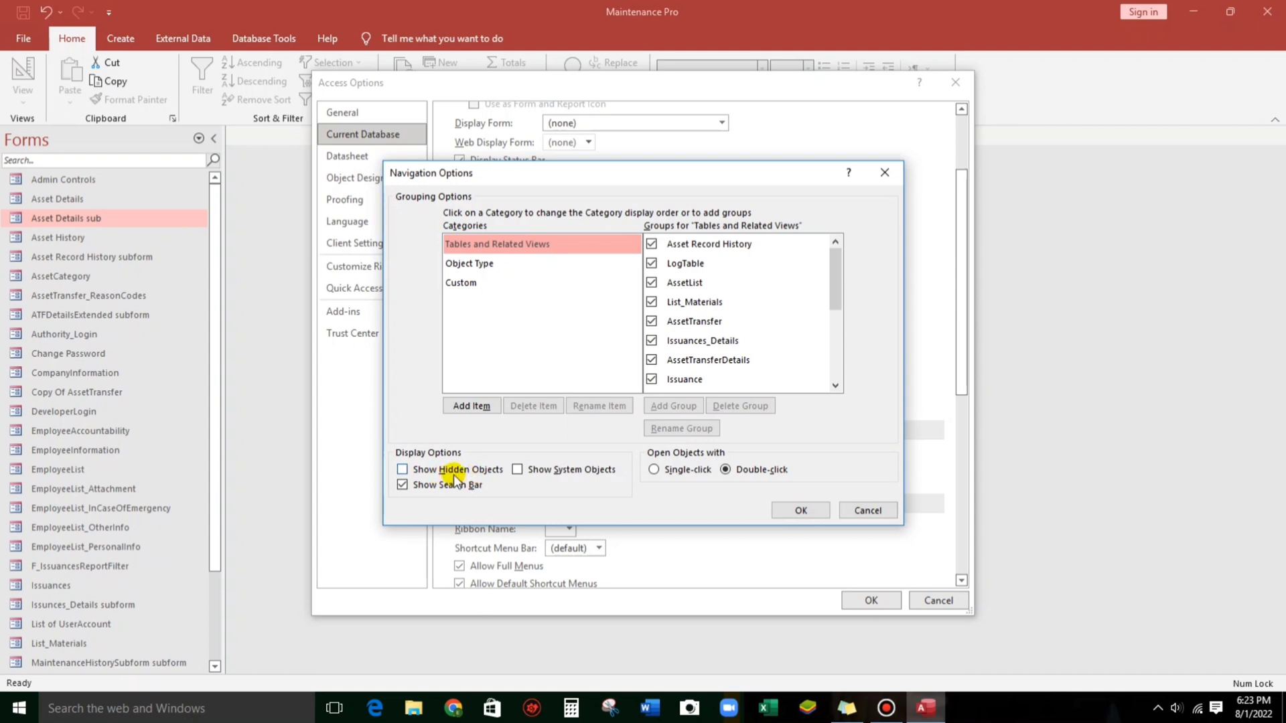
{"action": "left_click", "coordinate": [402, 471]}
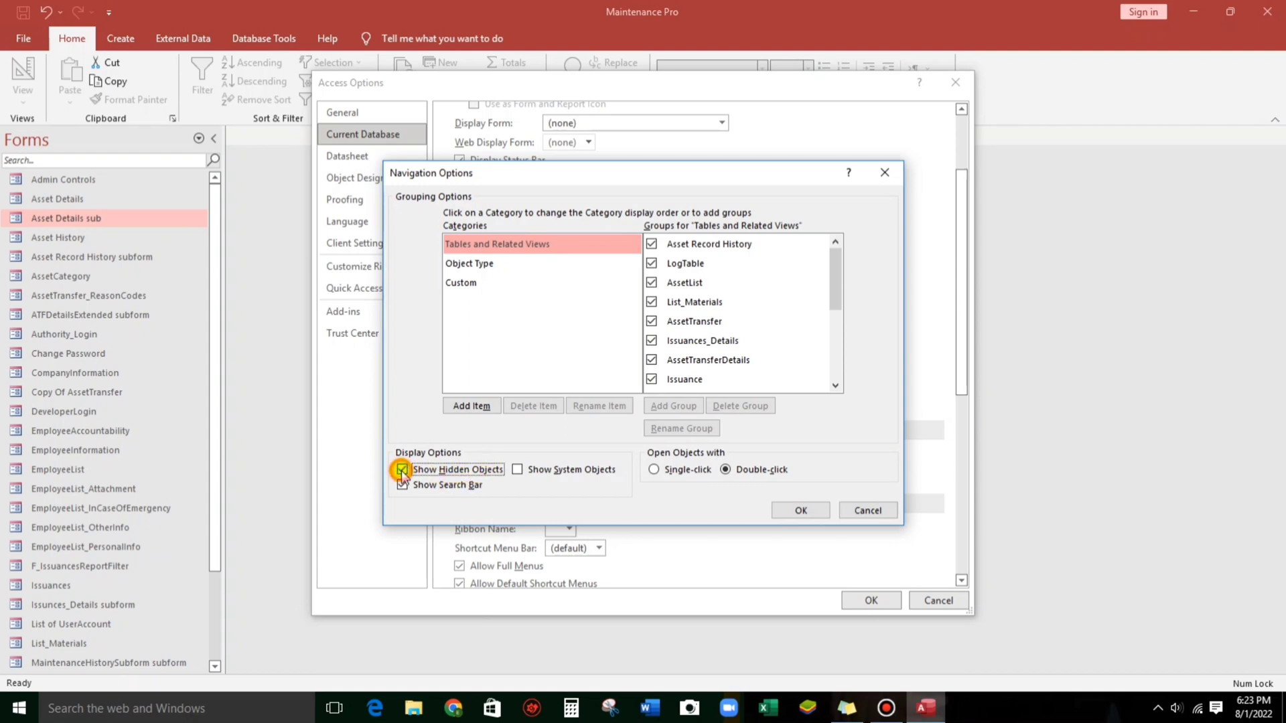
{"action": "left_click", "coordinate": [799, 511]}
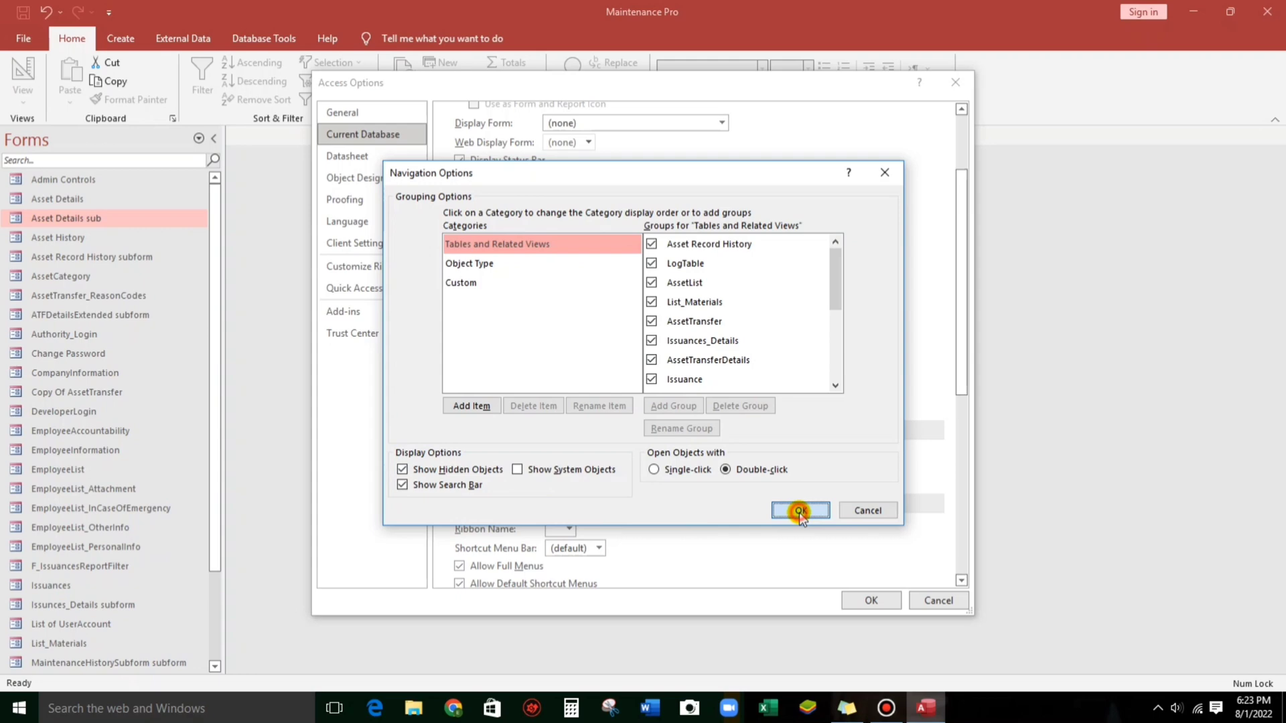
{"action": "left_click", "coordinate": [868, 601]}
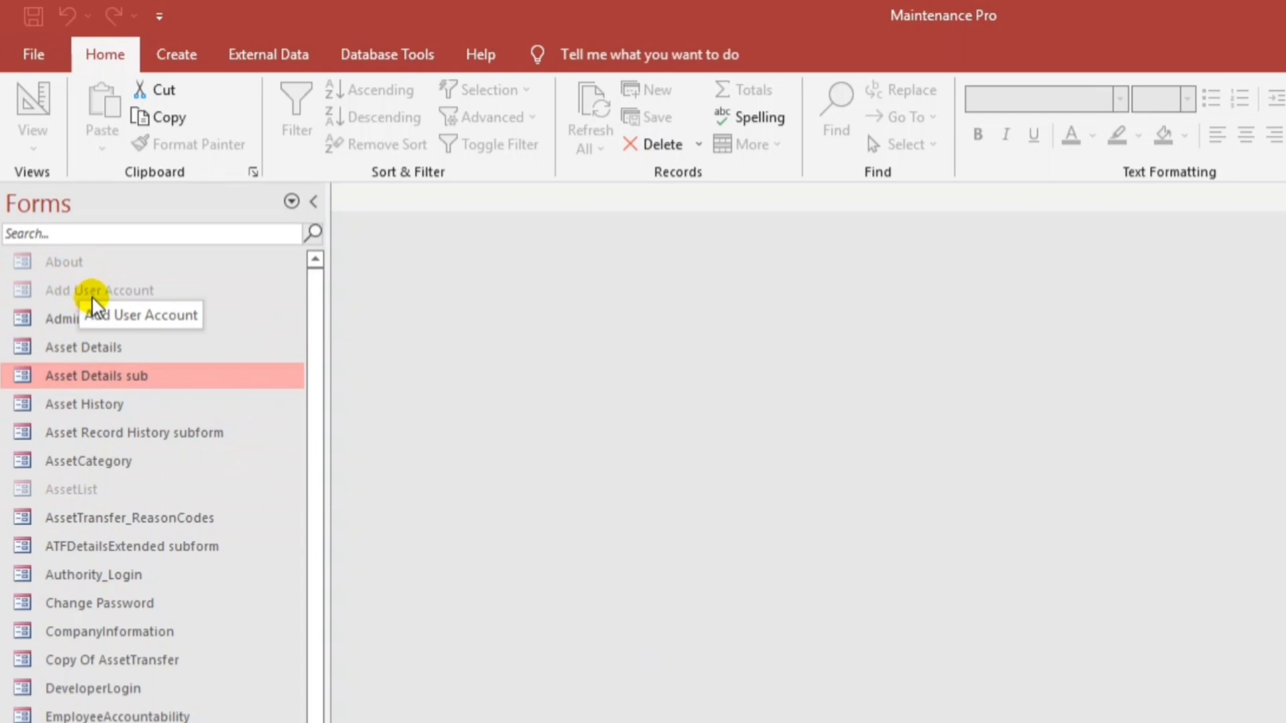
- Open the Add User Account form in Form View and Design View, closing it each time
{"action": "double_click", "coordinate": [70, 295]}
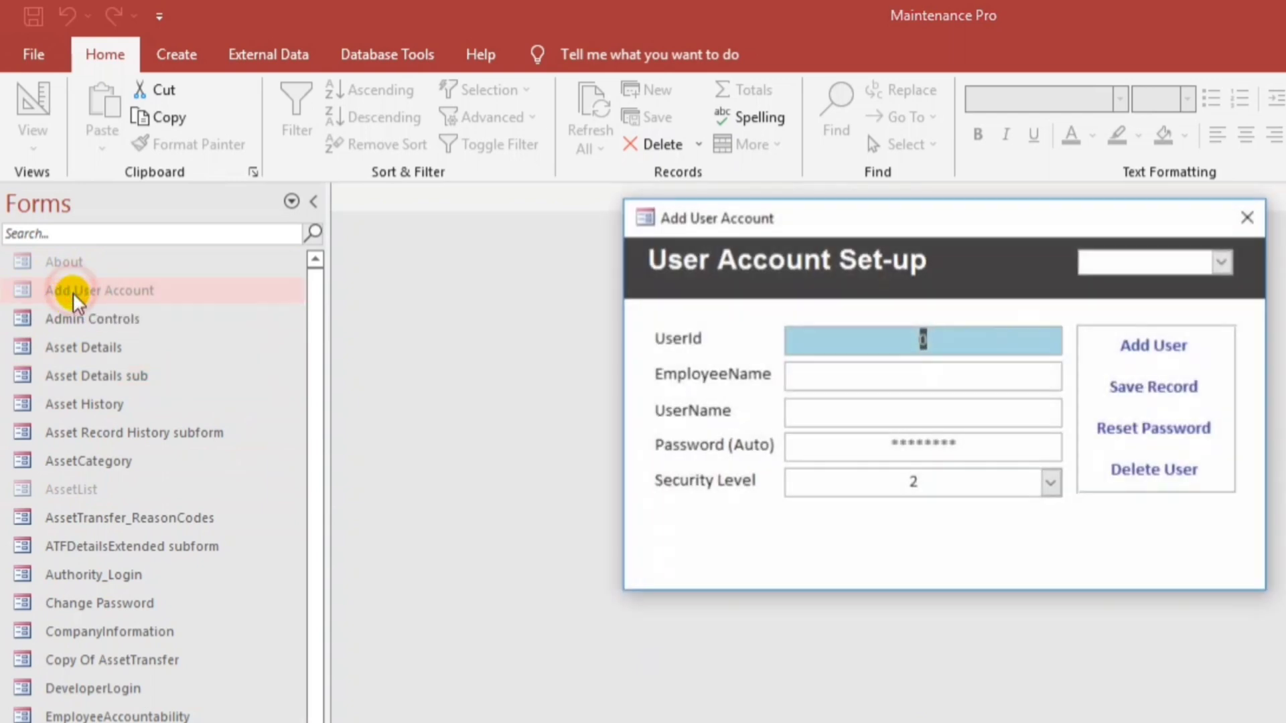
{"action": "left_click", "coordinate": [1248, 217]}
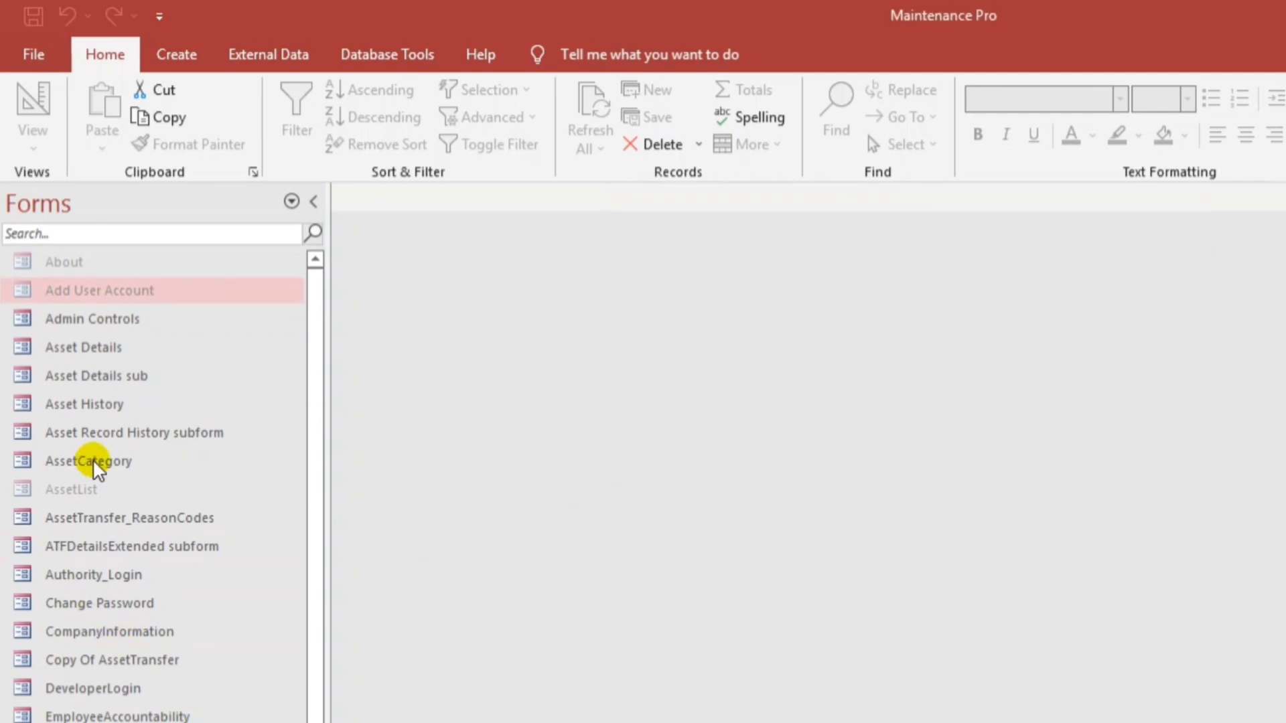
{"action": "right_click", "coordinate": [93, 296]}
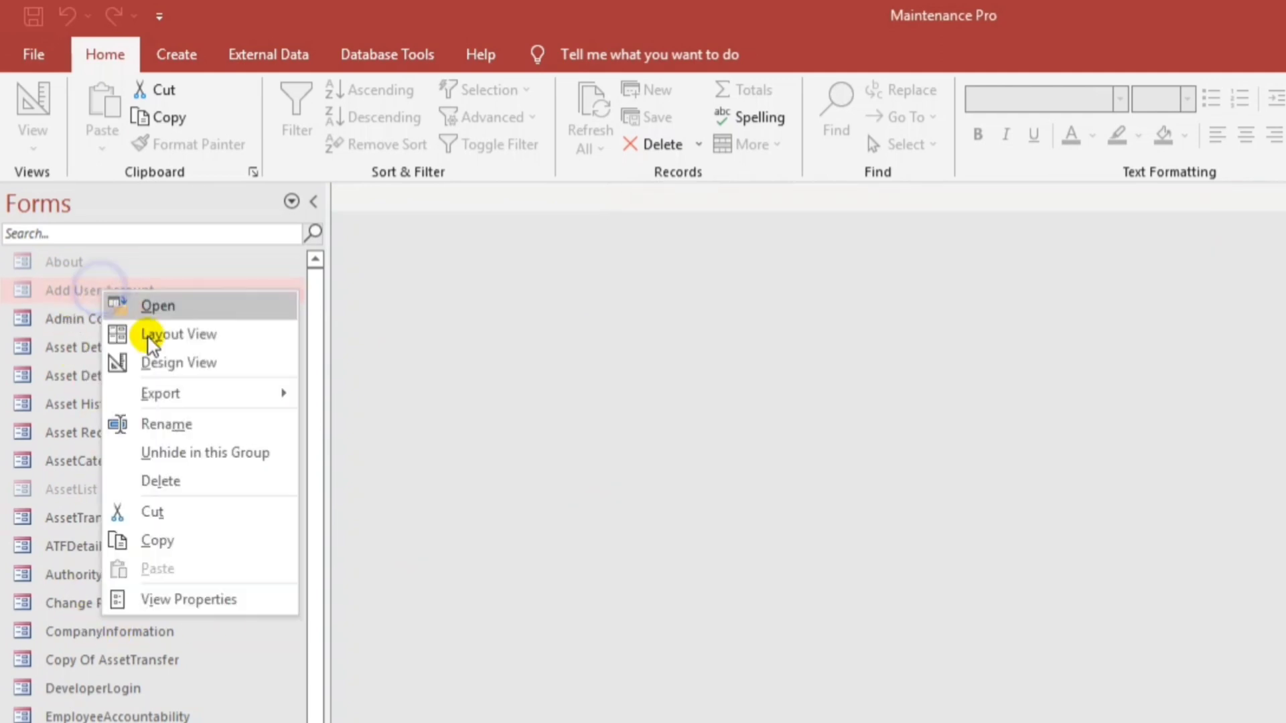
{"action": "left_click", "coordinate": [201, 362]}
{"action": "left_click", "coordinate": [497, 197]}
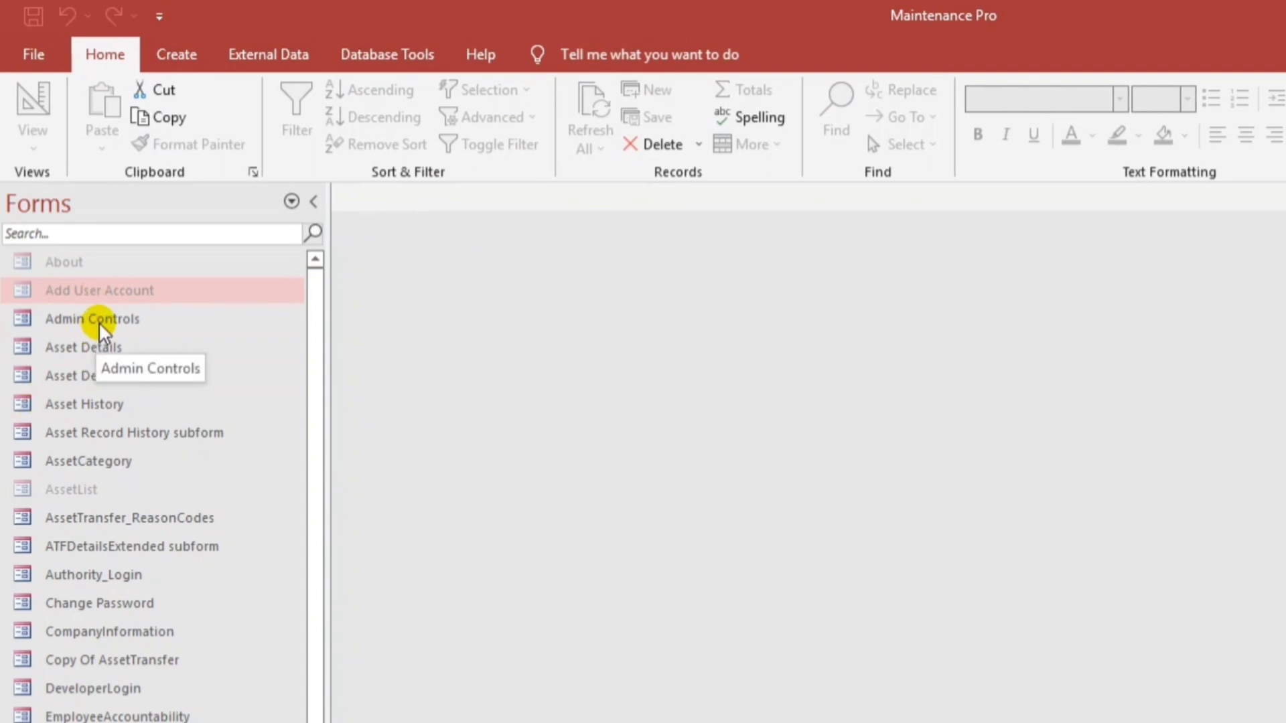
- Unhide the Add User Account and About forms with Unhide in this Group
{"action": "right_click", "coordinate": [107, 295]}
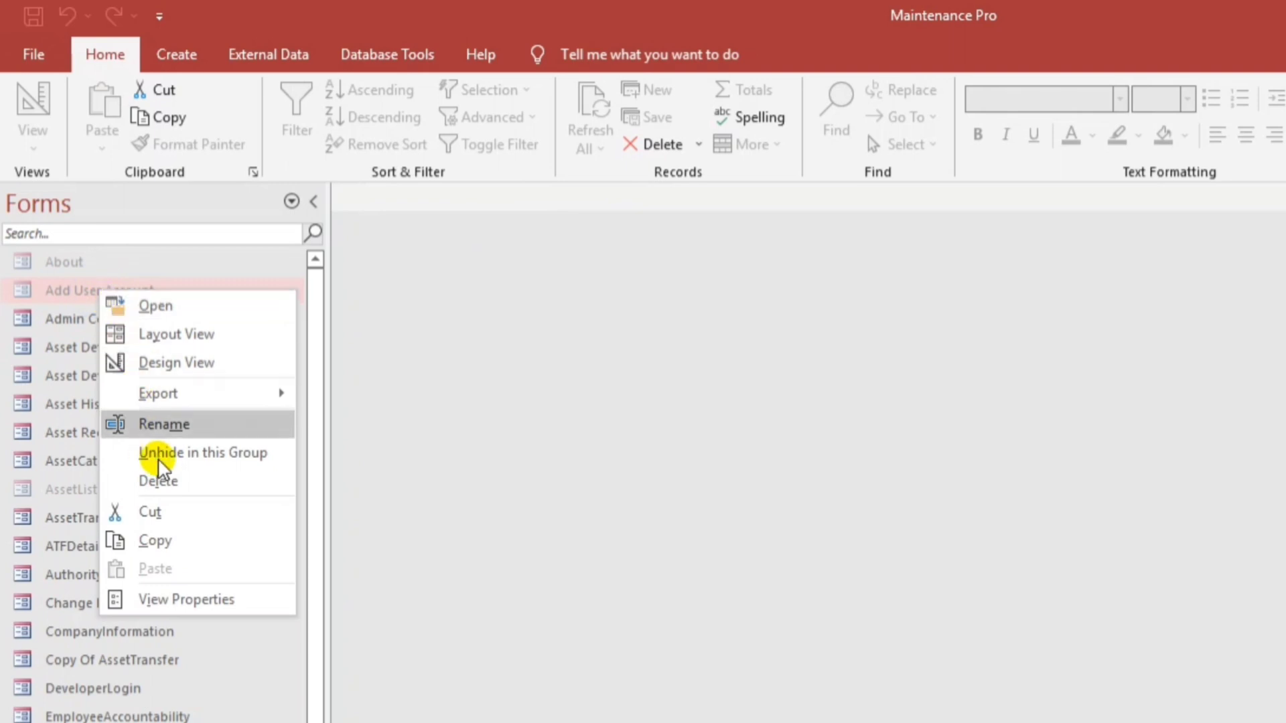
{"action": "left_click", "coordinate": [197, 453]}
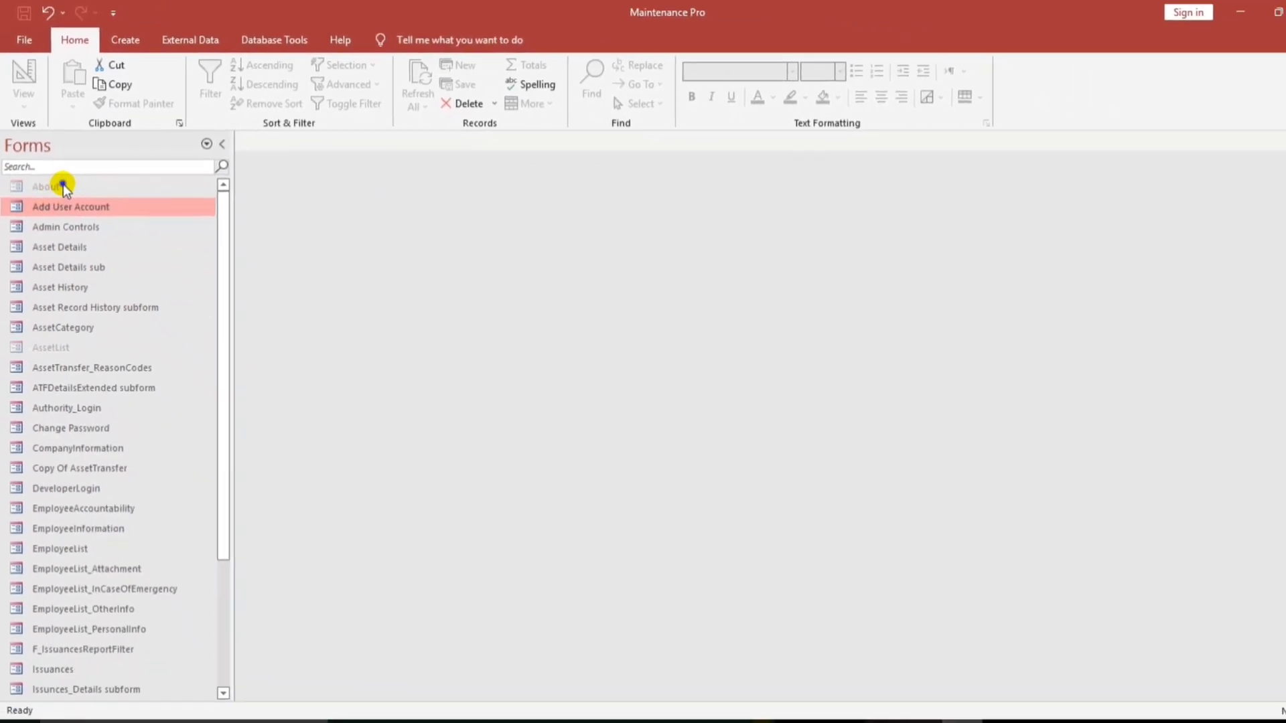
{"action": "right_click", "coordinate": [63, 186]}
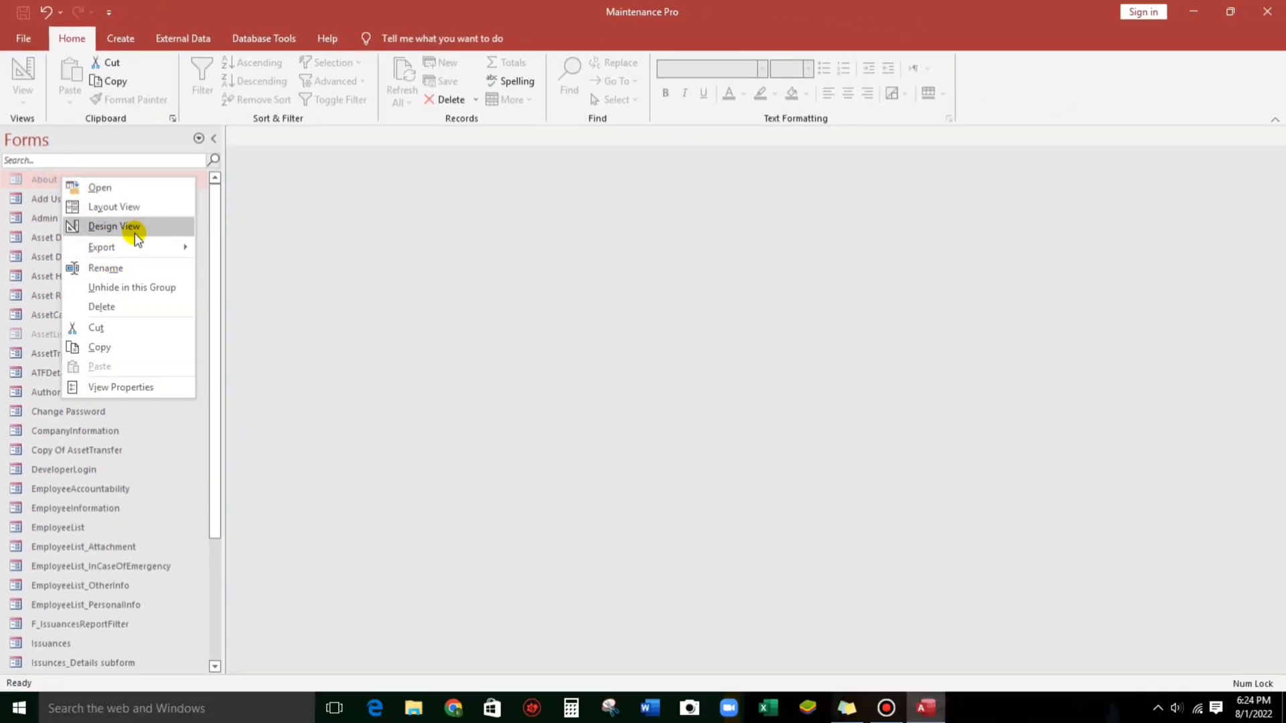
{"action": "left_click", "coordinate": [131, 299]}
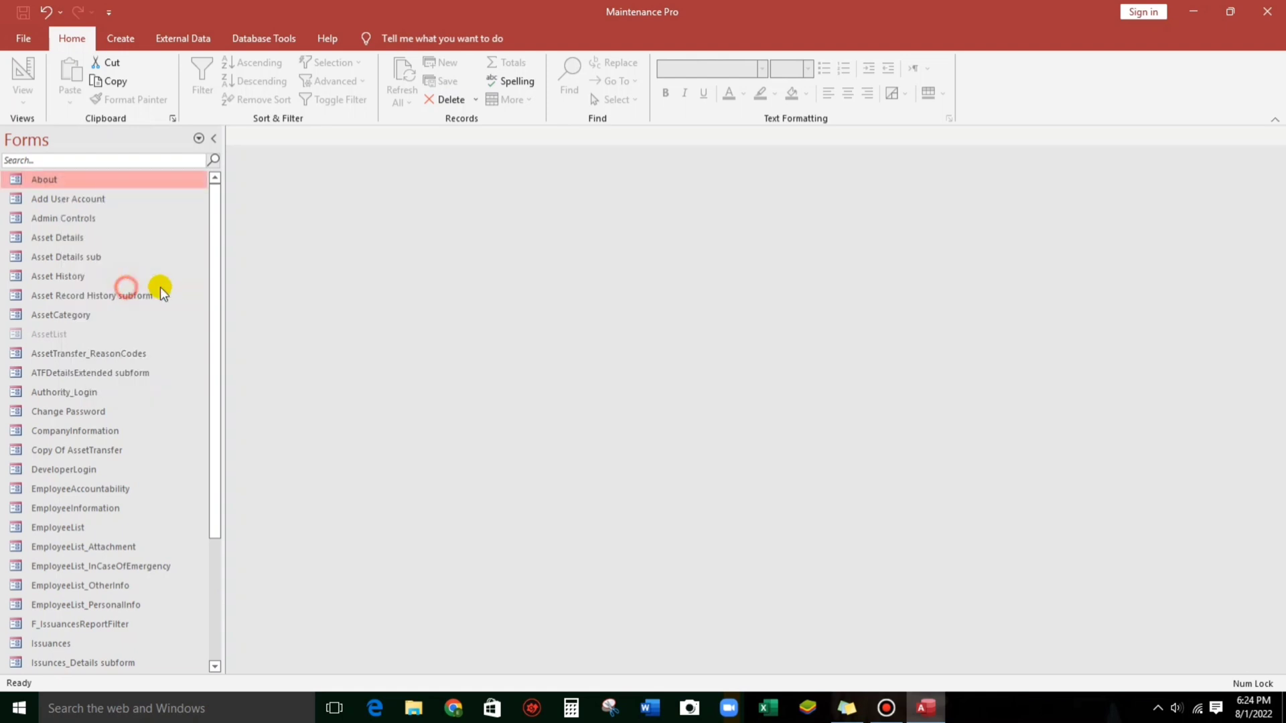
- Uncheck Display Navigation Pane, Allow Full Menus and Allow Default Shortcut Menus, then apply and acknowledge the reopen notice
{"action": "left_click", "coordinate": [23, 41]}
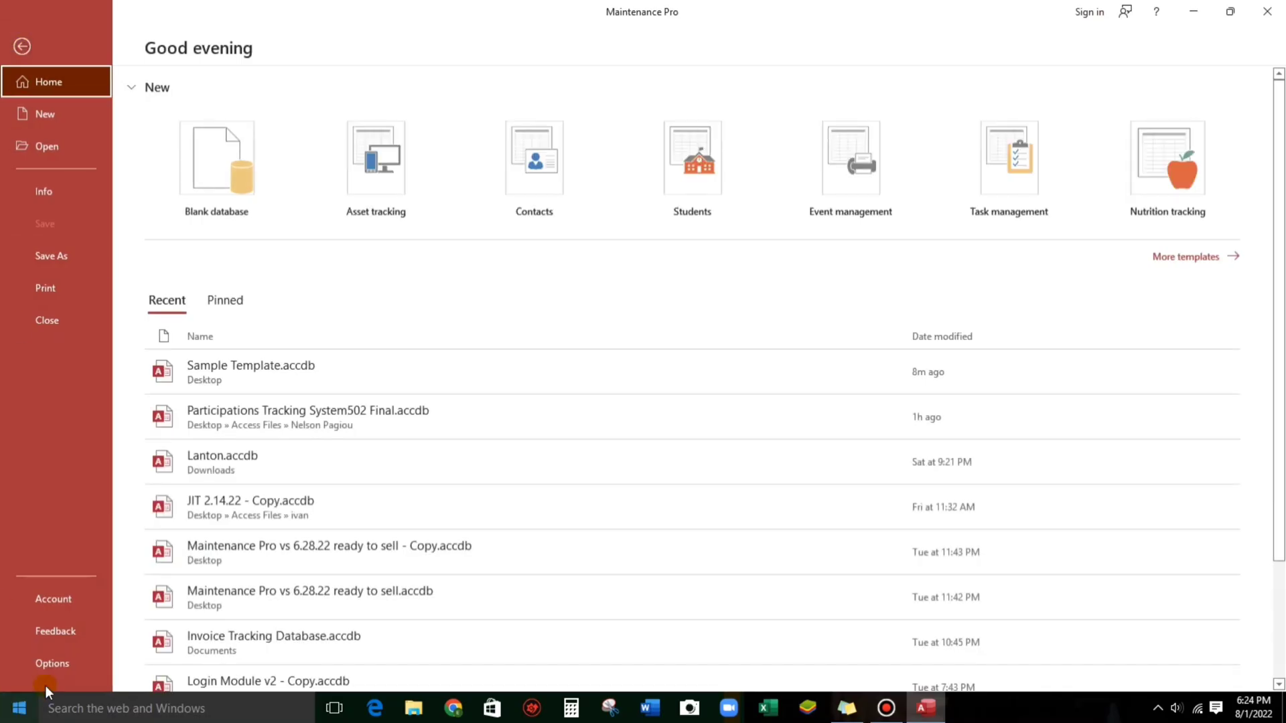
{"action": "left_click", "coordinate": [48, 663]}
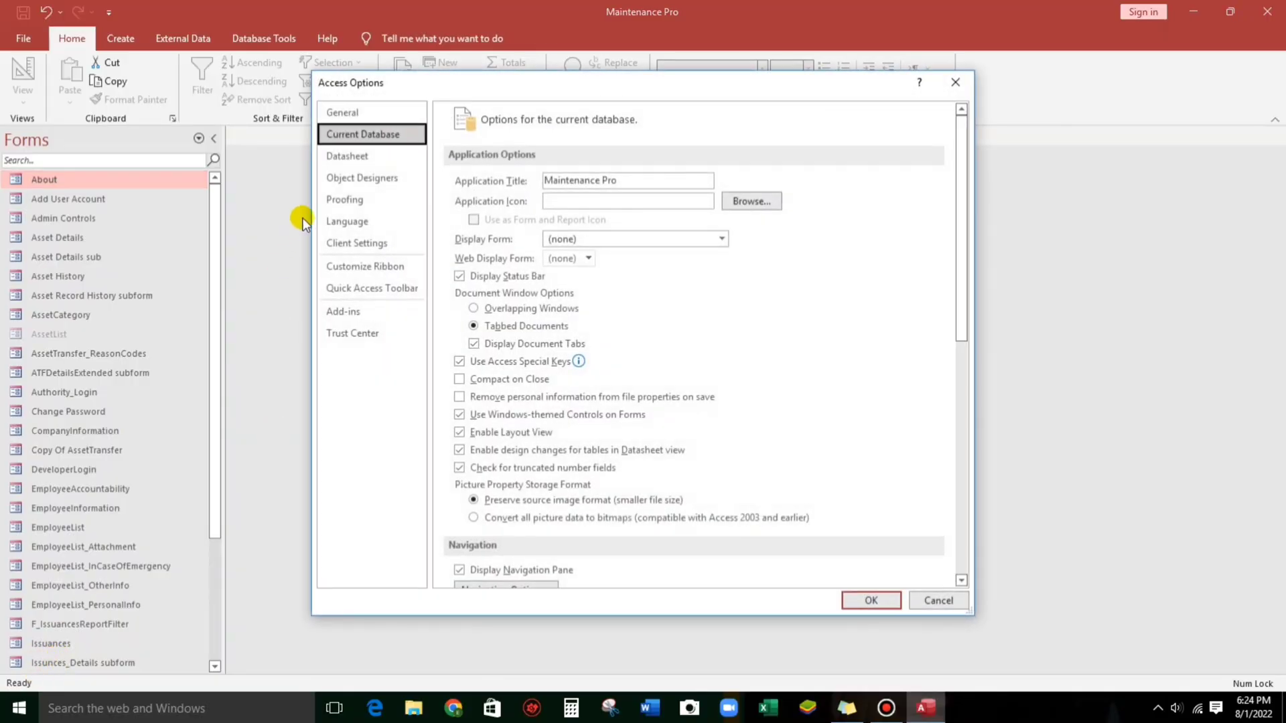
{"action": "scroll", "coordinate": [580, 461], "scroll_direction": "down", "scroll_amount": 3}
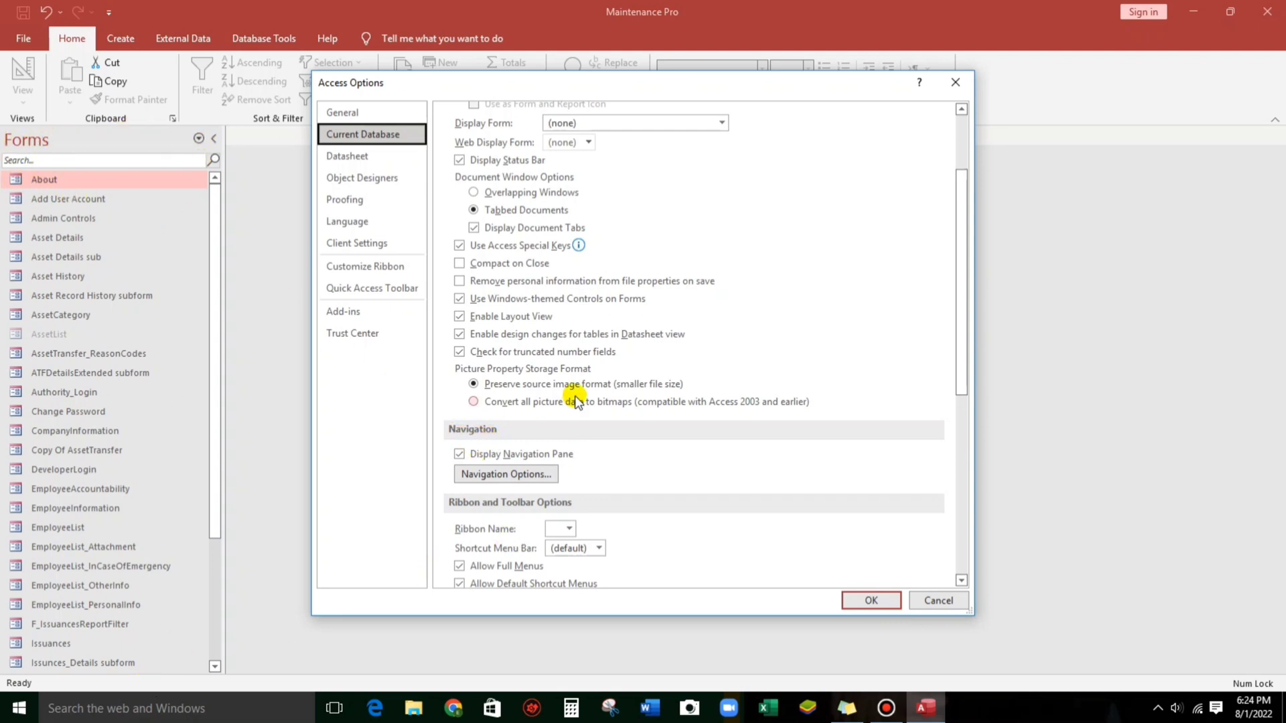
{"action": "scroll", "coordinate": [569, 401], "scroll_direction": "down", "scroll_amount": 1}
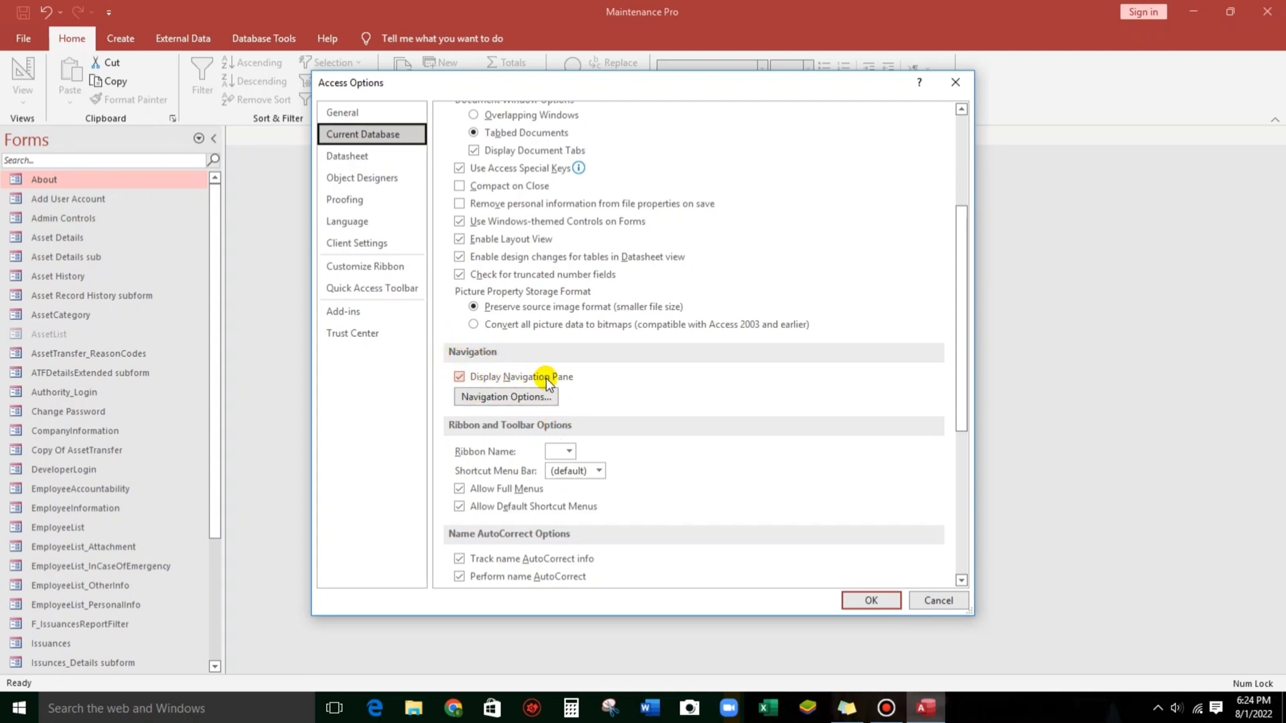
{"action": "left_click", "coordinate": [459, 378]}
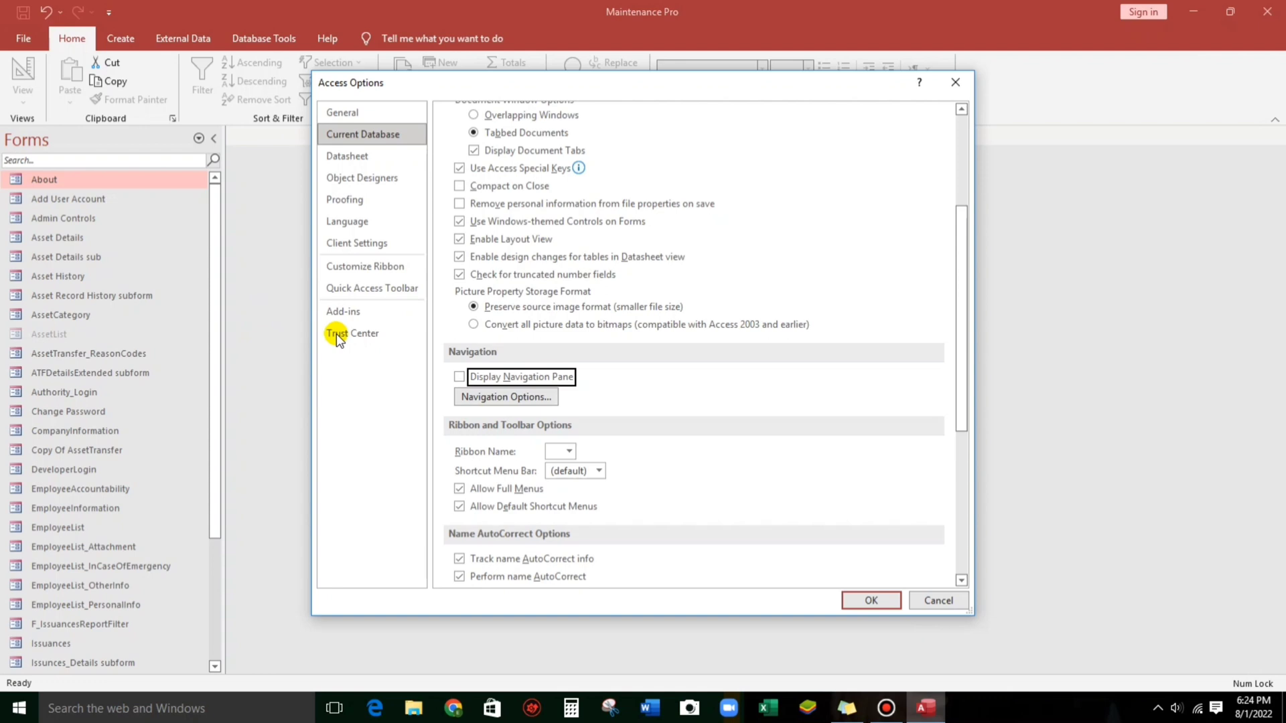
{"action": "scroll", "coordinate": [479, 482], "scroll_direction": "down", "scroll_amount": 2}
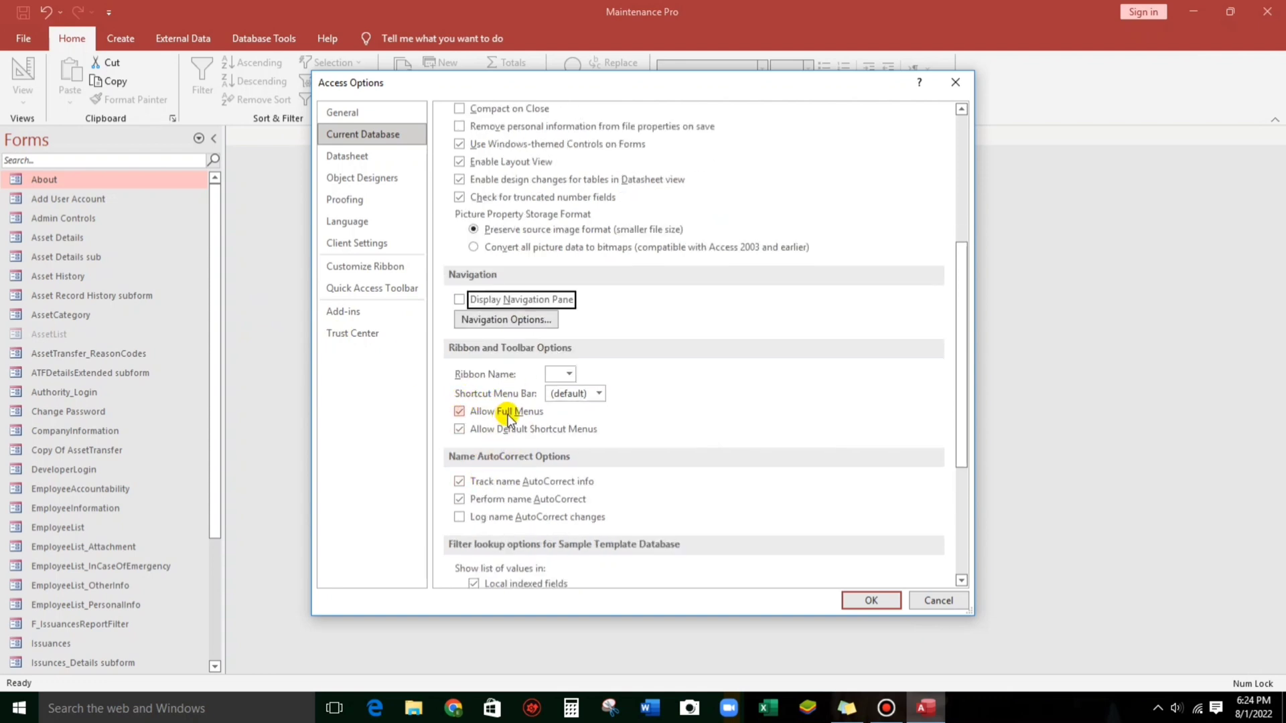
{"action": "left_click", "coordinate": [460, 411]}
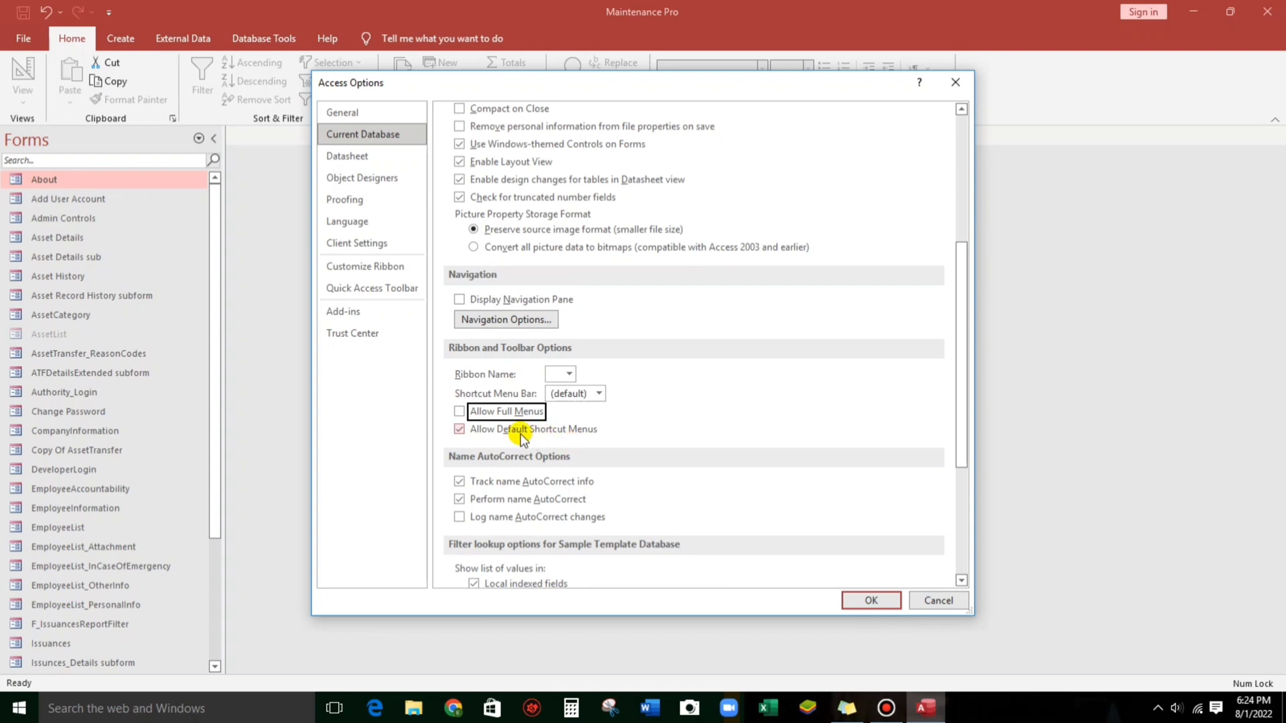
{"action": "left_click", "coordinate": [459, 430]}
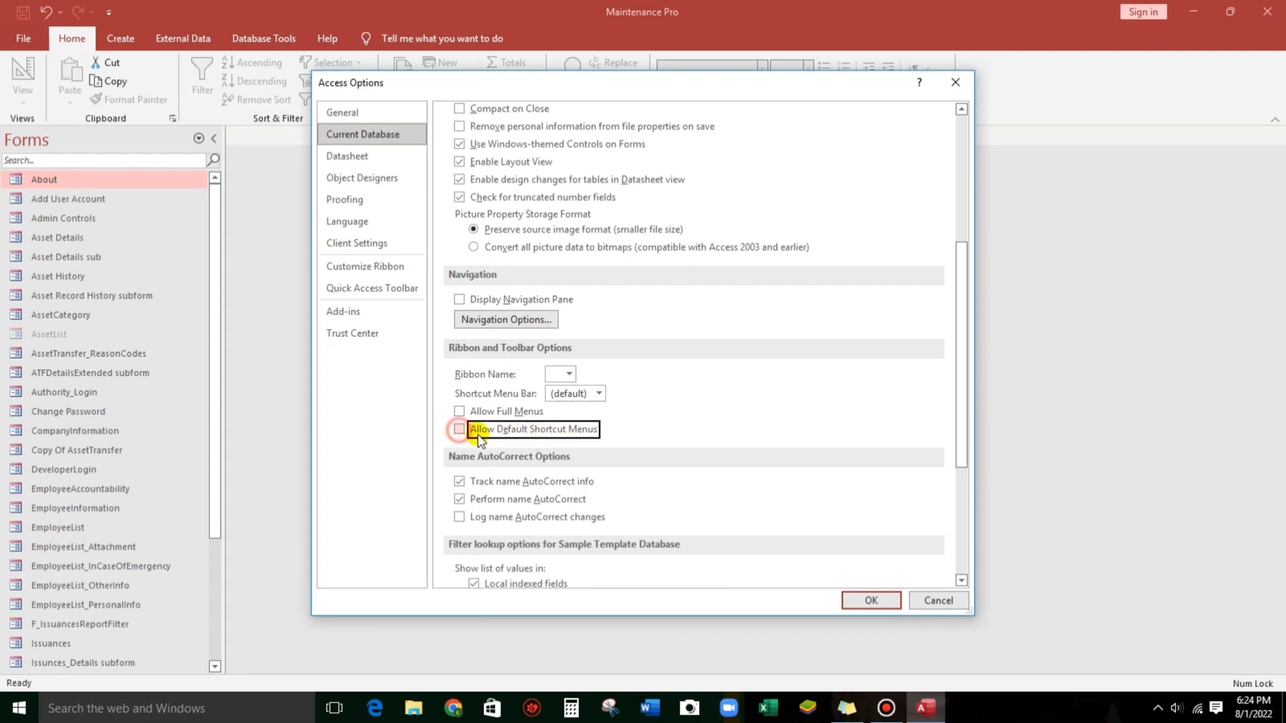
{"action": "left_click", "coordinate": [871, 600]}
{"action": "left_click", "coordinate": [649, 392]}
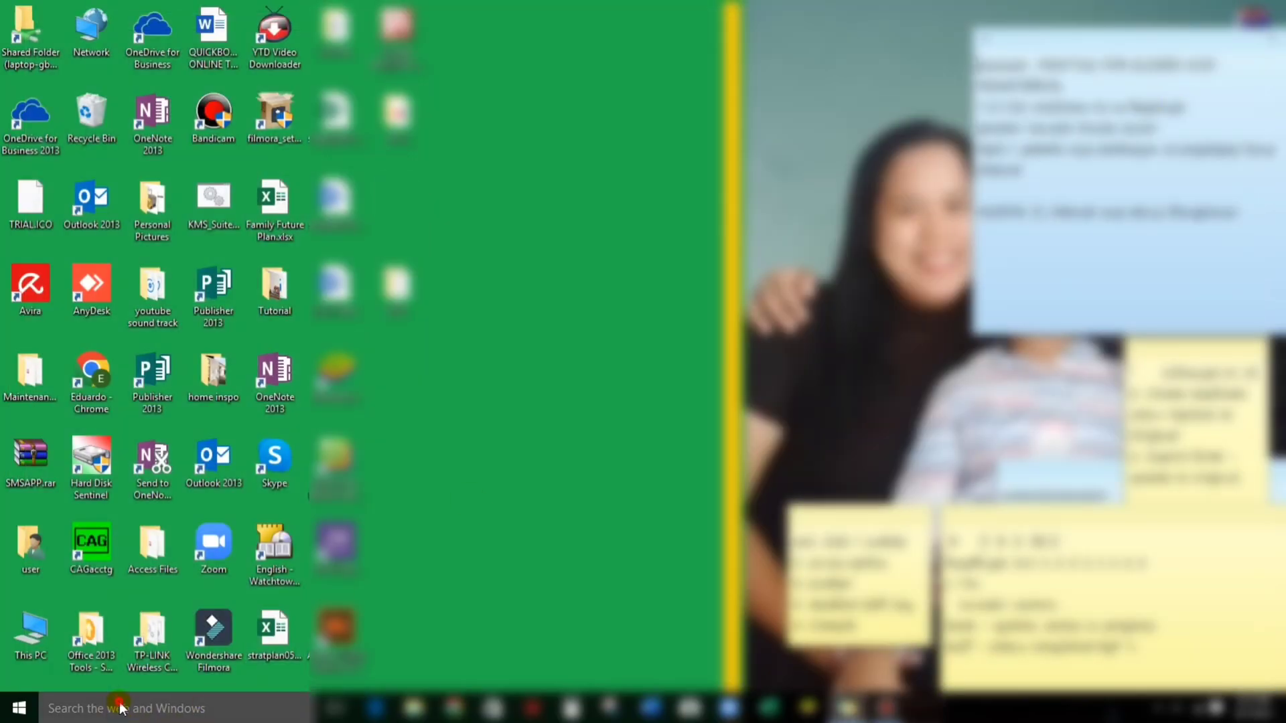
- Launch Access by searching 'access', open Sample Template.accdb from Recent, and move the login form lower
{"action": "left_click", "coordinate": [118, 707]}
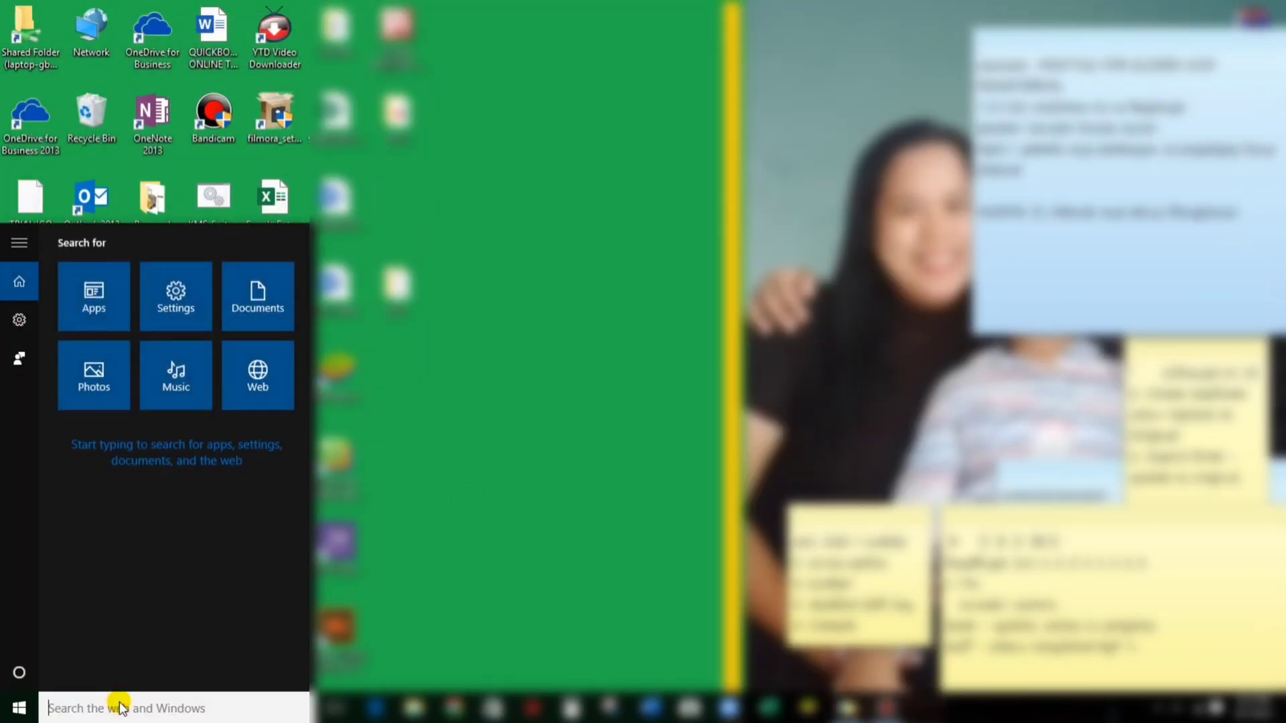
{"action": "type", "text": "access"}
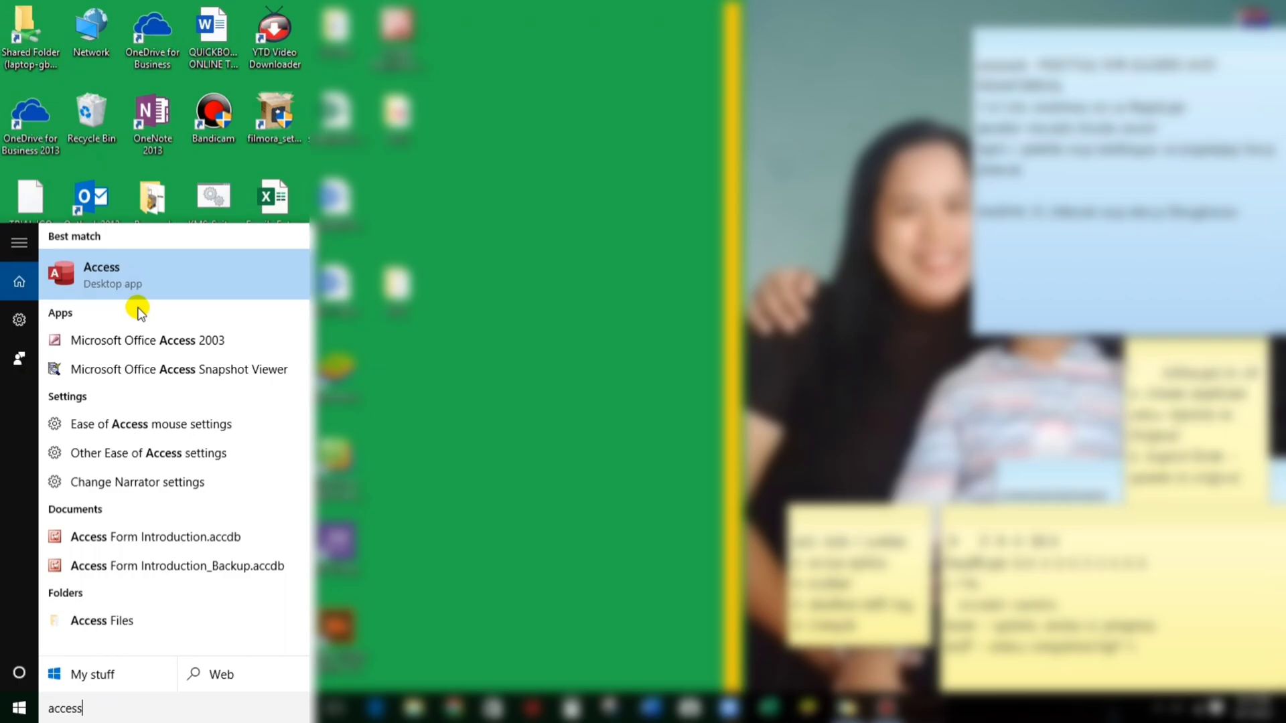
{"action": "left_click", "coordinate": [132, 275]}
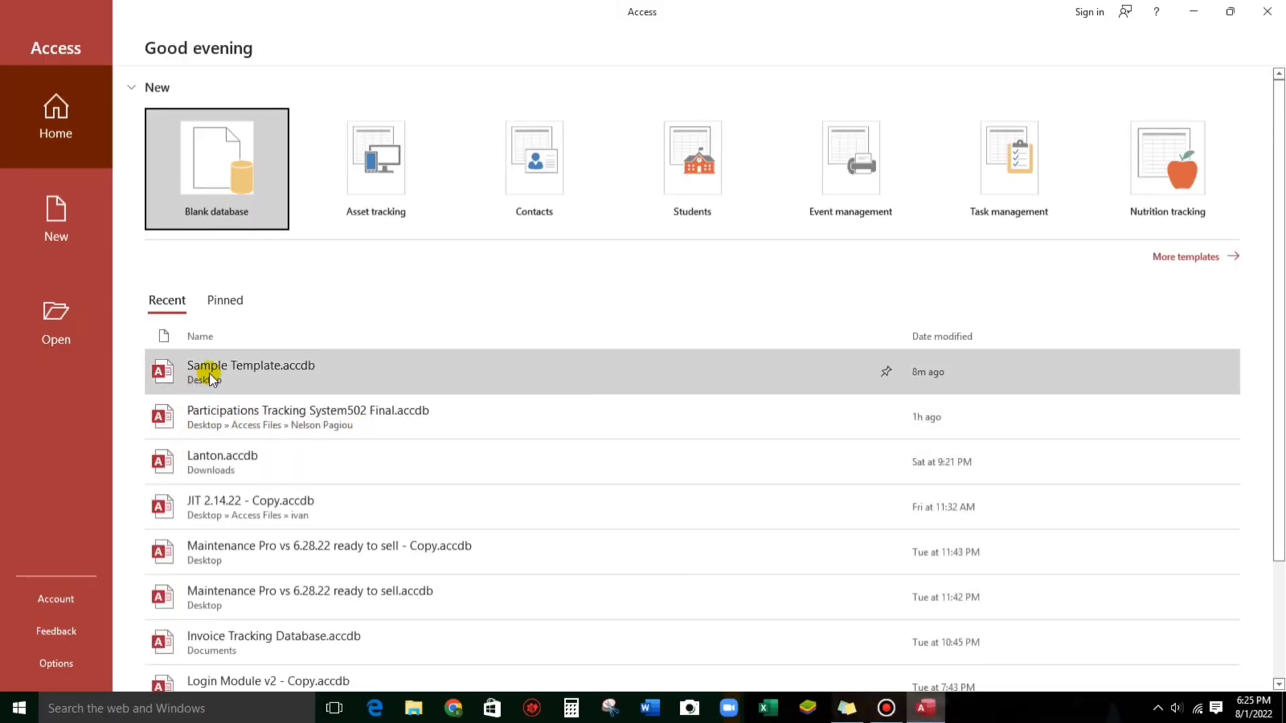
{"action": "left_click", "coordinate": [213, 374]}
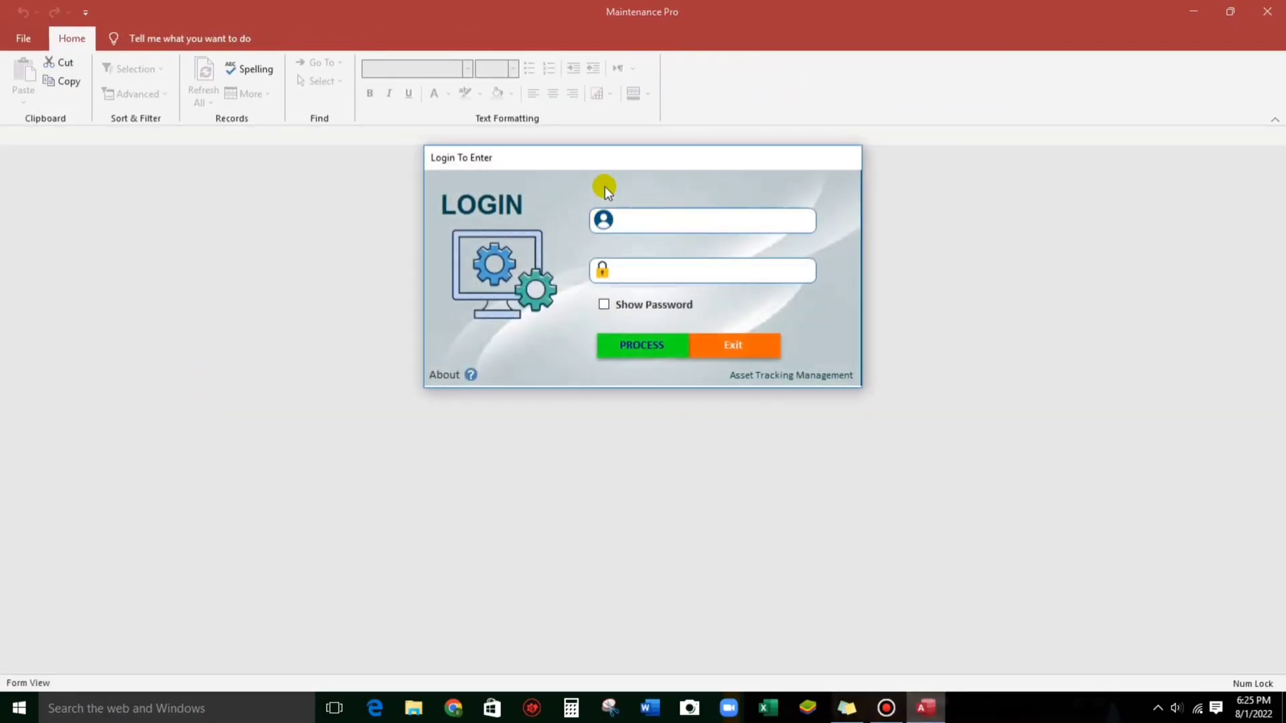
{"action": "left_click_drag", "start_coordinate": [605, 159], "coordinate": [613, 215]}
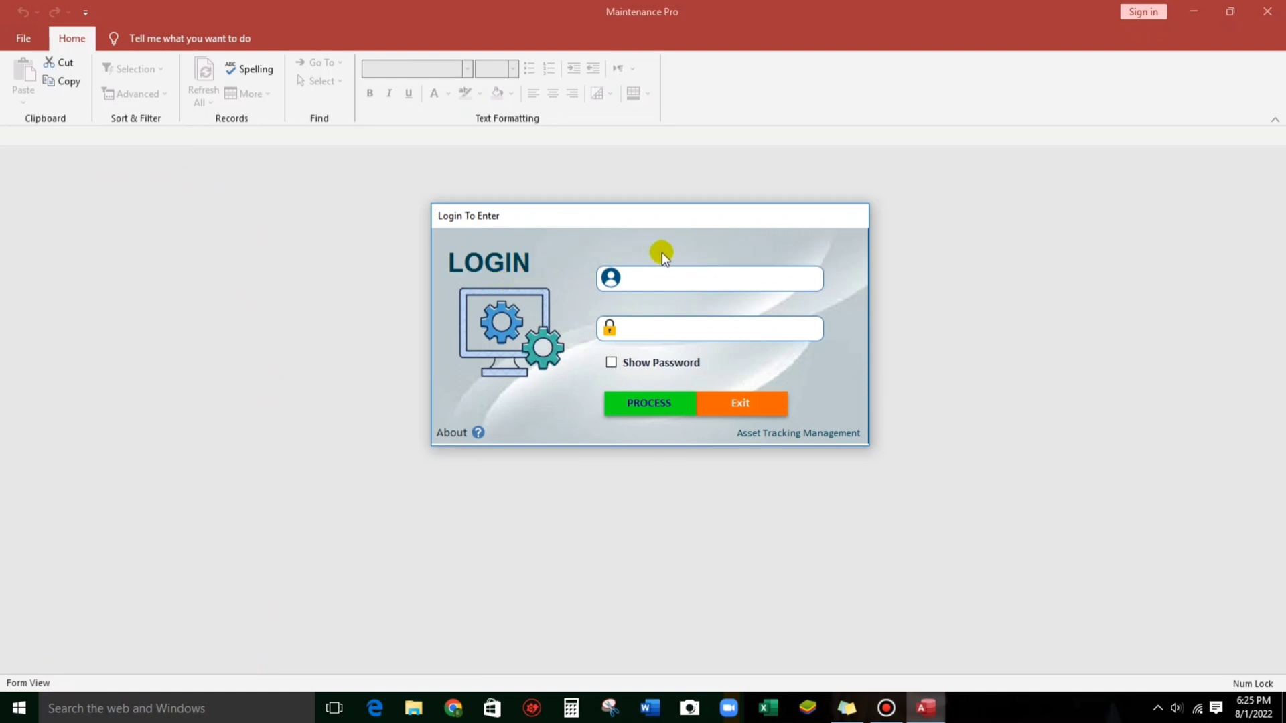
- Choose Collapse the Ribbon from the Home tab's right-click menu
{"action": "right_click", "coordinate": [60, 40]}
{"action": "left_click", "coordinate": [118, 71]}
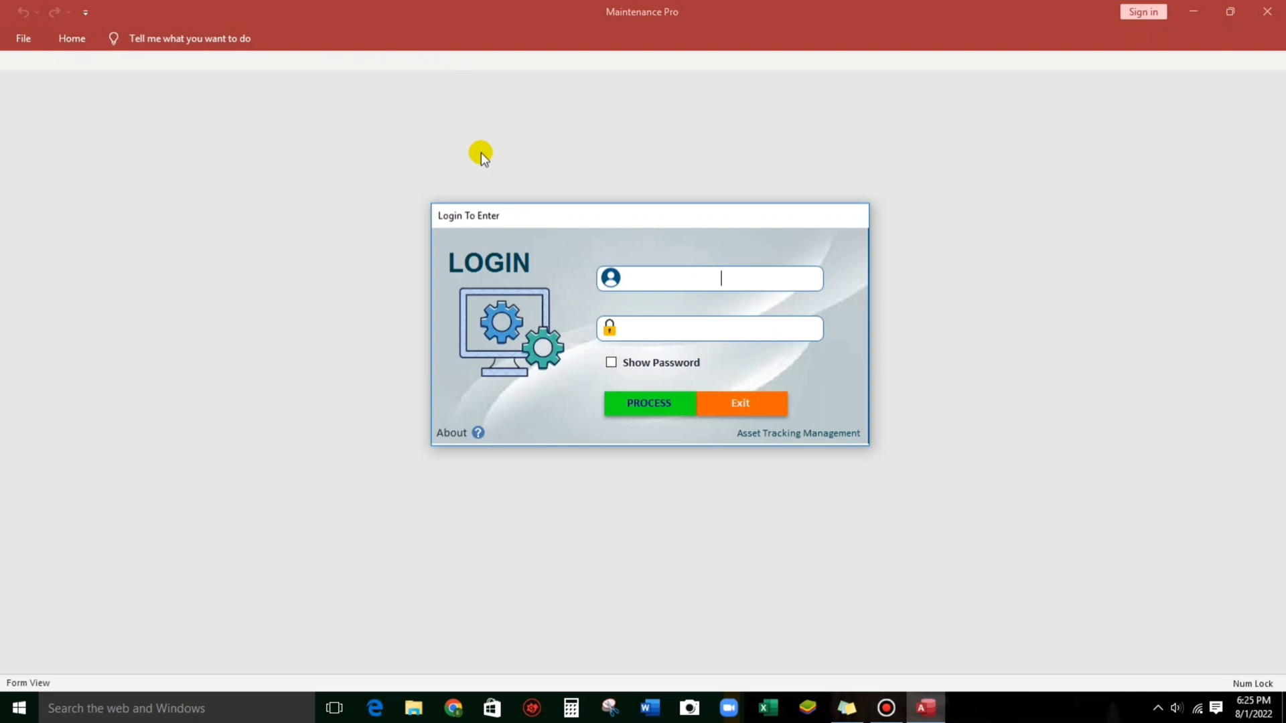
- Check the restricted File menu, then open the DeveloperLogin form and move it over the login form
{"action": "left_click", "coordinate": [21, 41]}
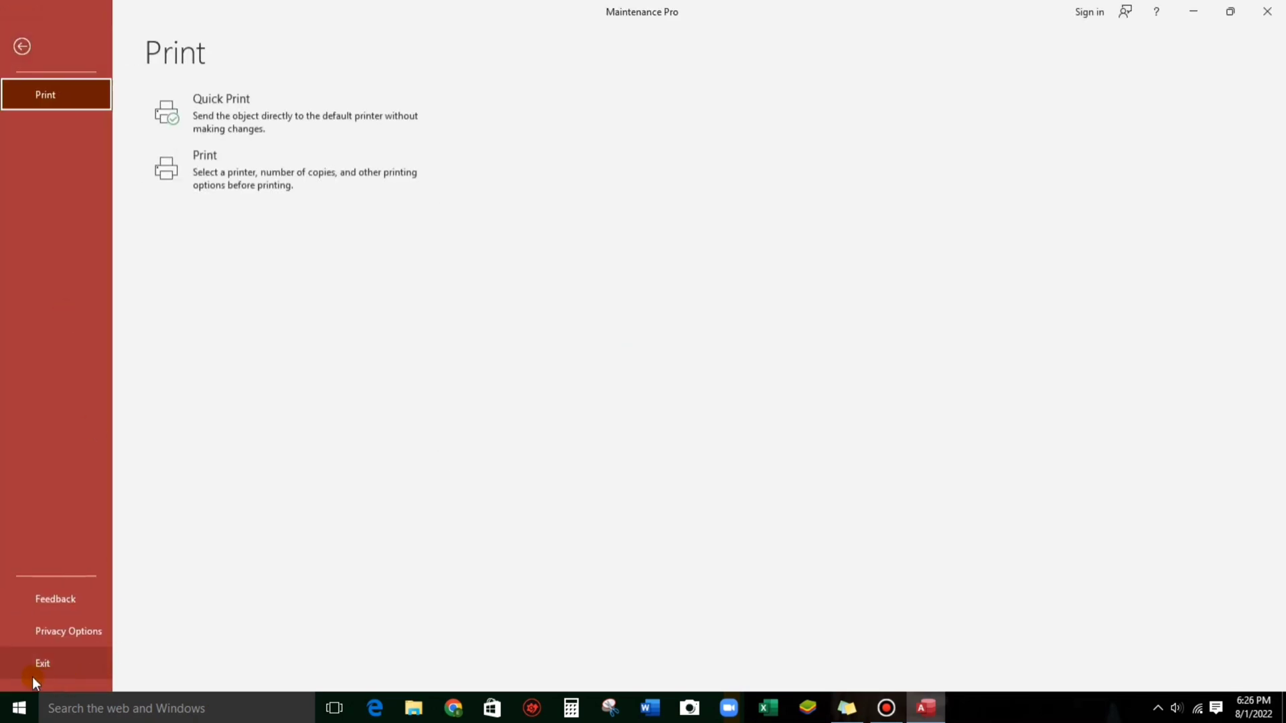
{"action": "left_click", "coordinate": [40, 631]}
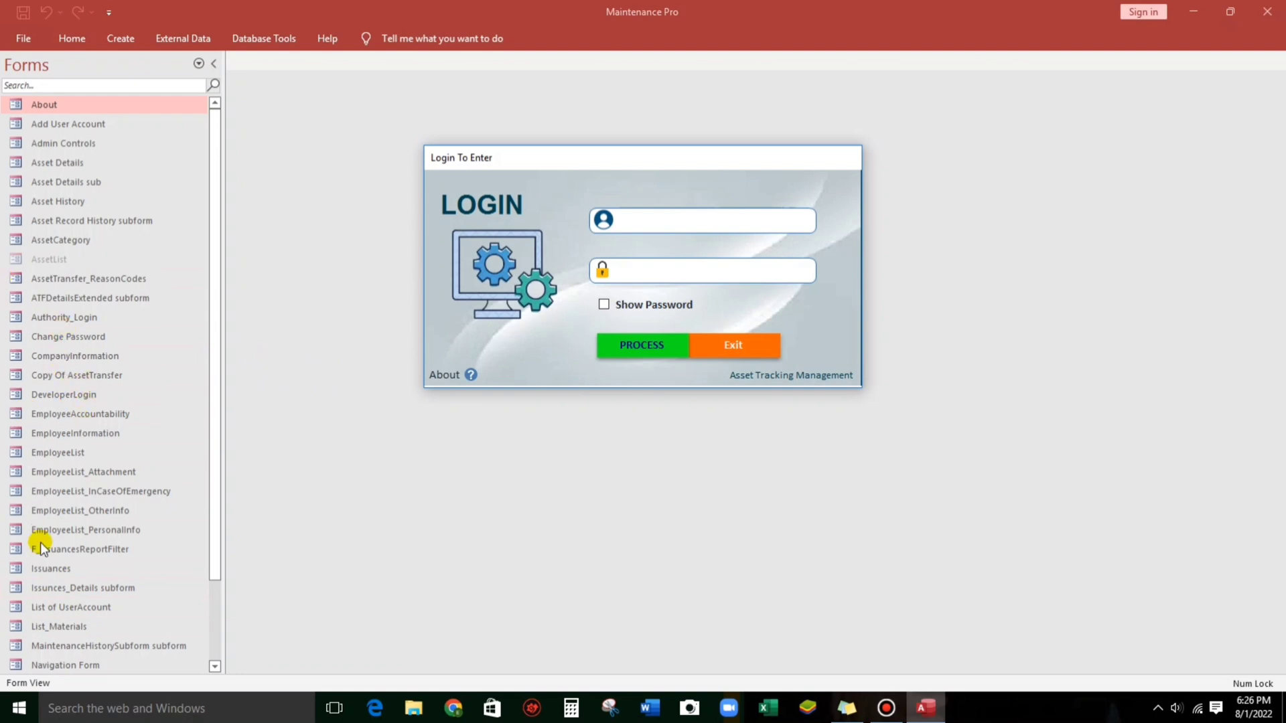
{"action": "double_click", "coordinate": [43, 393]}
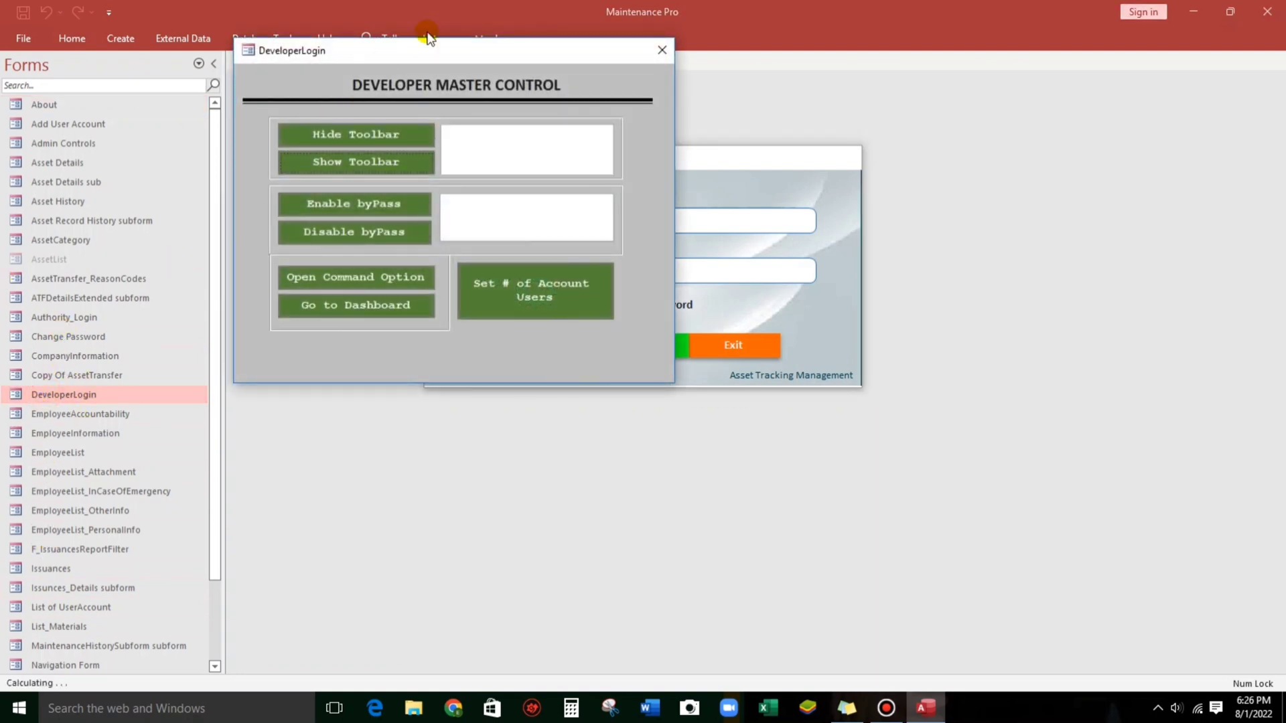
{"action": "left_click_drag", "start_coordinate": [429, 58], "coordinate": [558, 237]}
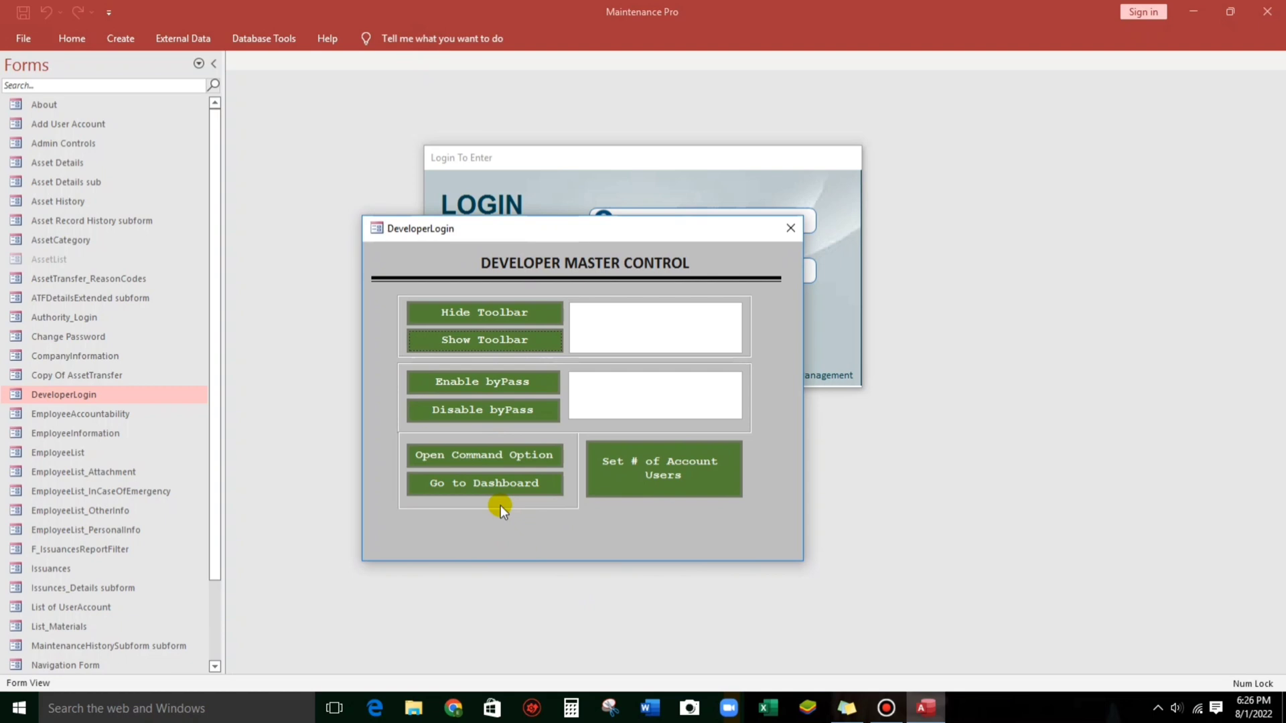
- View Current Database settings from the developer form without changes, then close the Developer Master Control form
{"action": "left_click", "coordinate": [468, 458]}
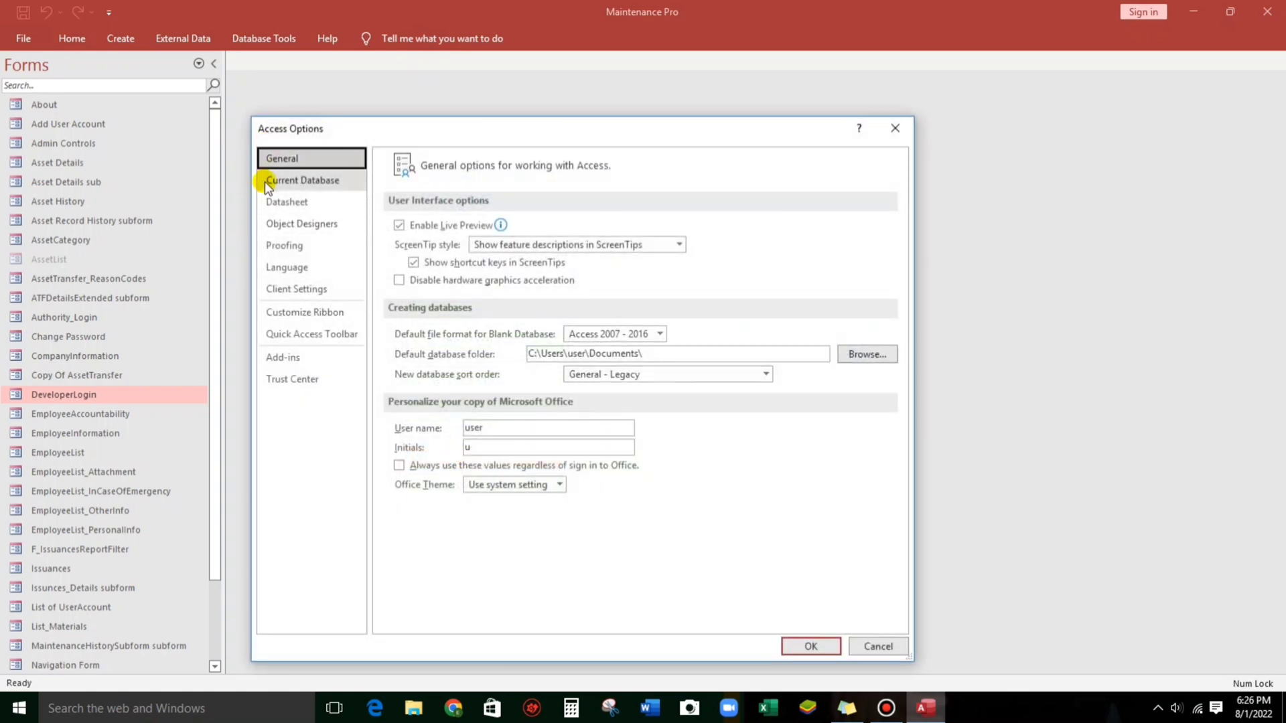
{"action": "left_click", "coordinate": [321, 179]}
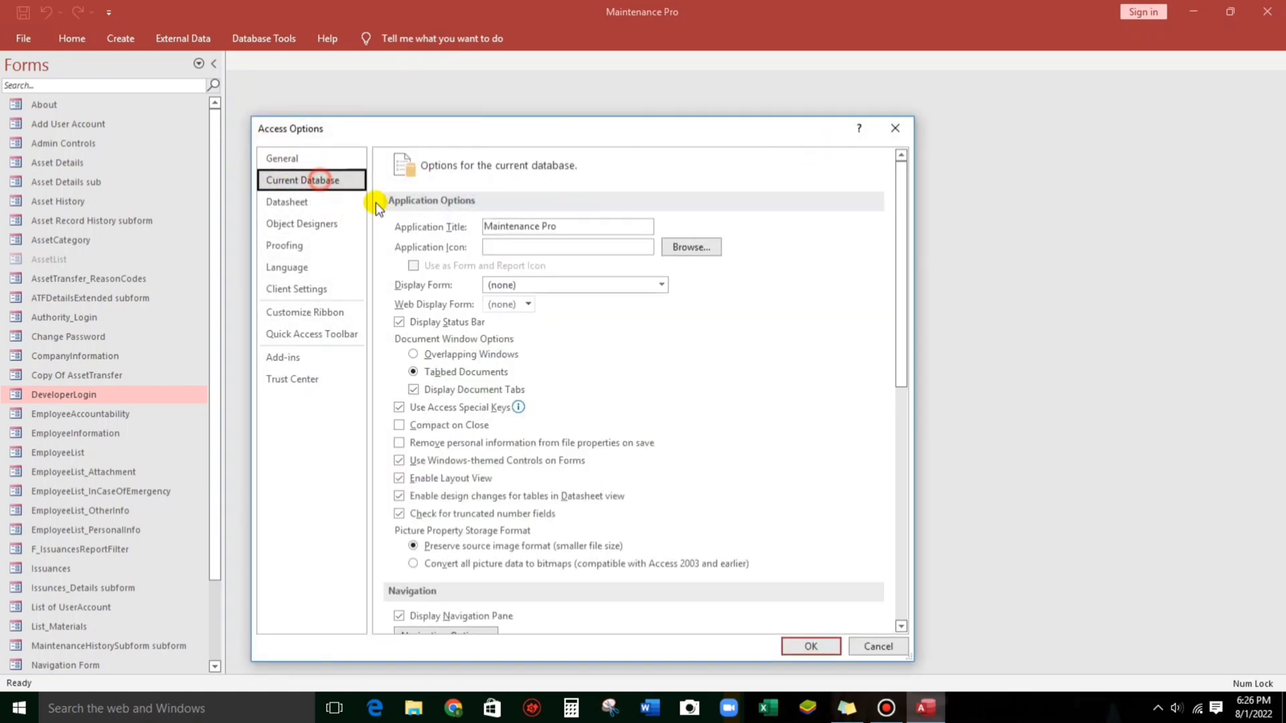
{"action": "left_click", "coordinate": [895, 128]}
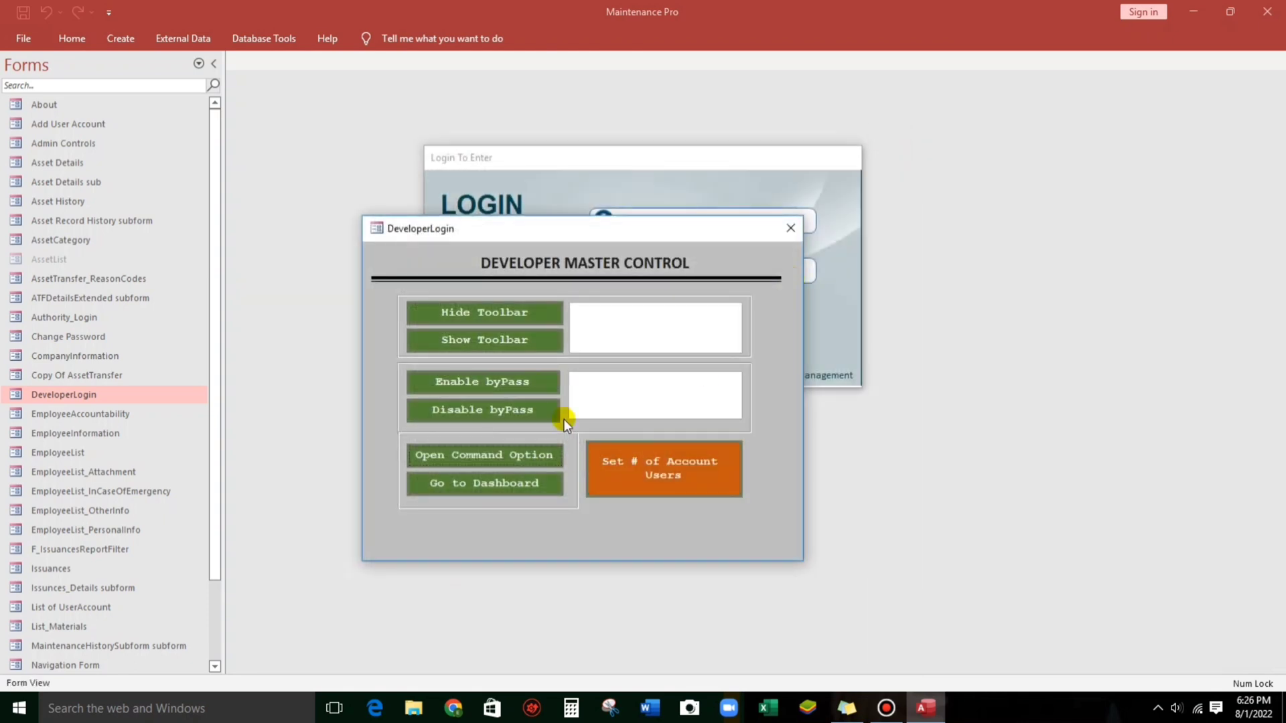
{"action": "left_click_drag", "start_coordinate": [525, 230], "coordinate": [567, 140]}
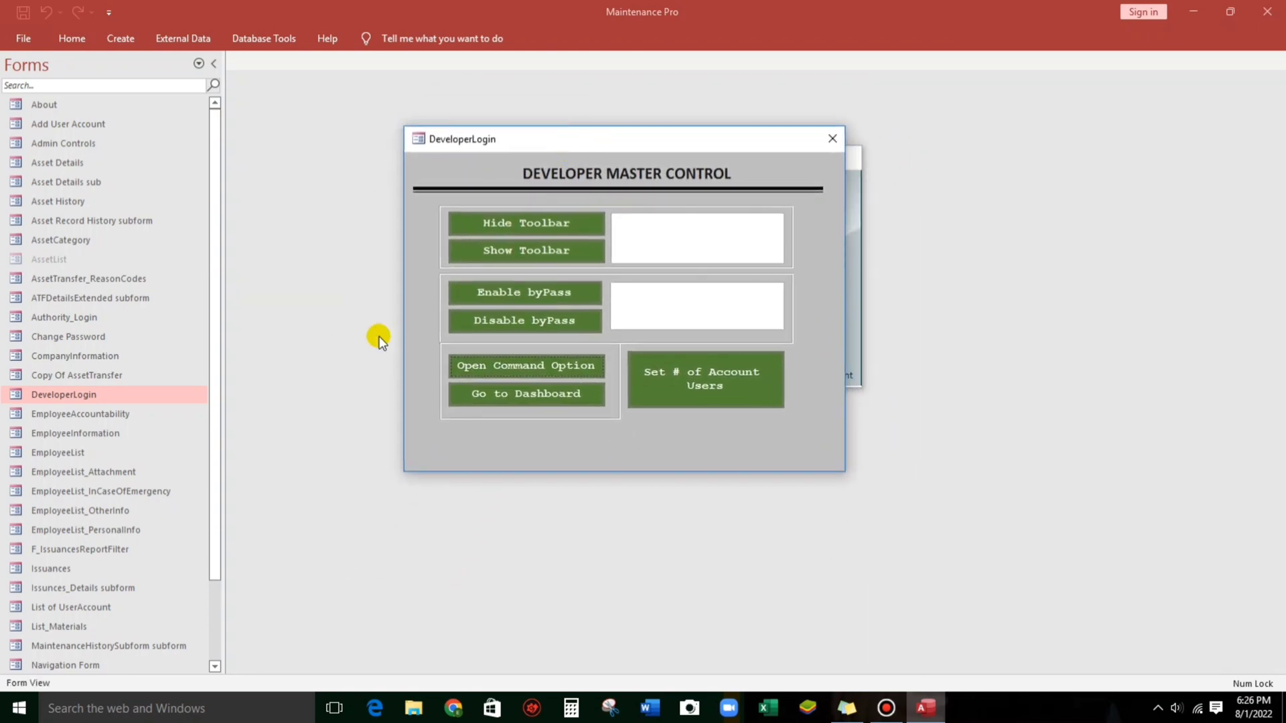
{"action": "left_click", "coordinate": [829, 140]}
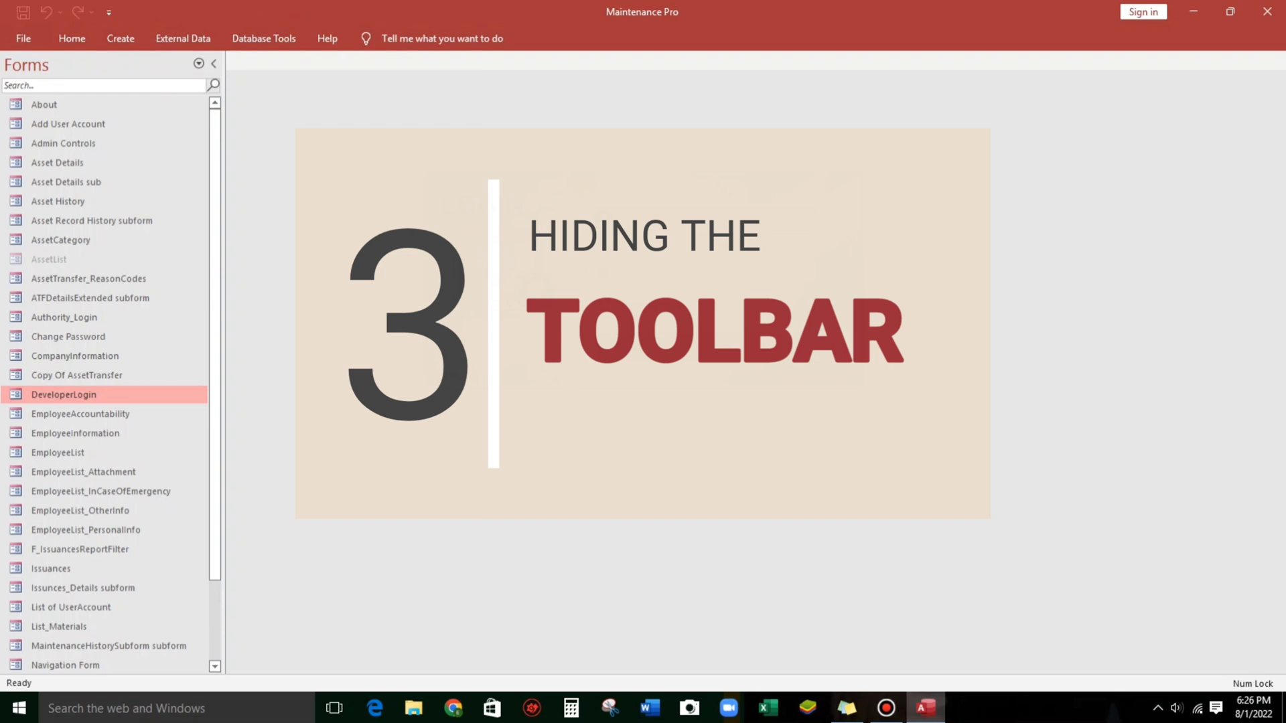
- Switch Authority_Login to Design View and select its On Load event in the Property Sheet
{"action": "right_click", "coordinate": [580, 165]}
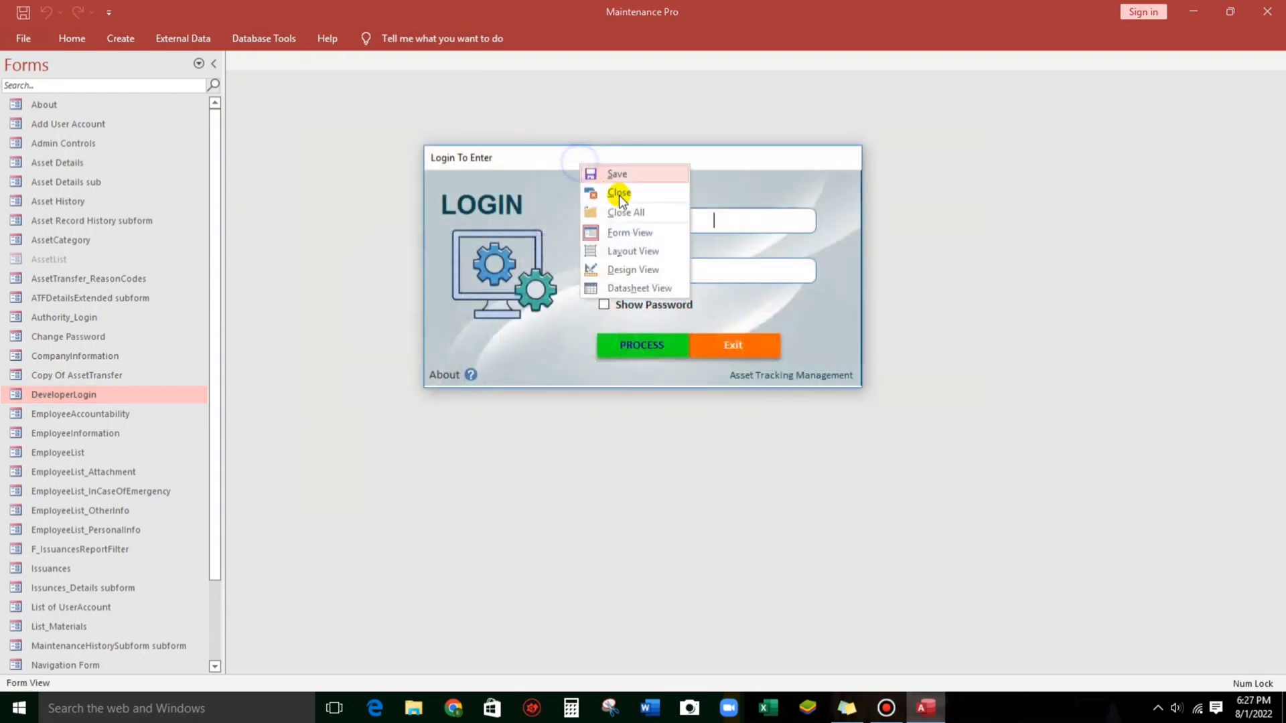
{"action": "left_click", "coordinate": [622, 270]}
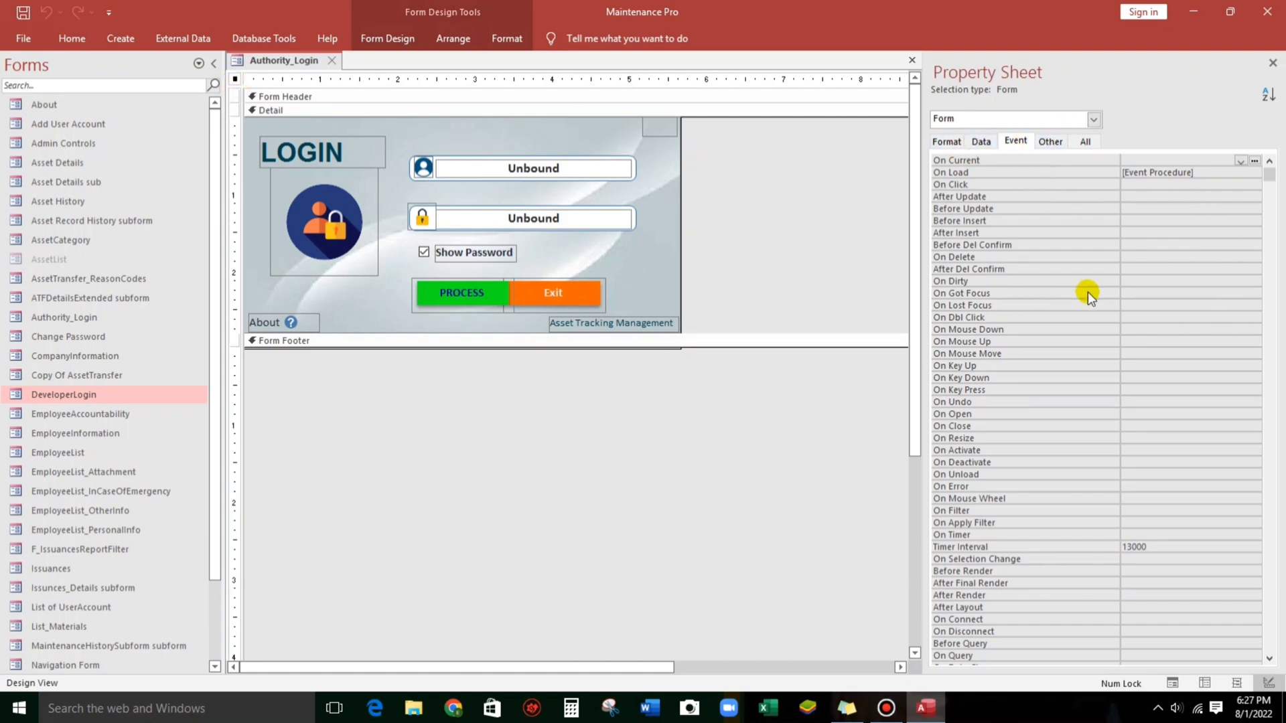
{"action": "left_click", "coordinate": [990, 174]}
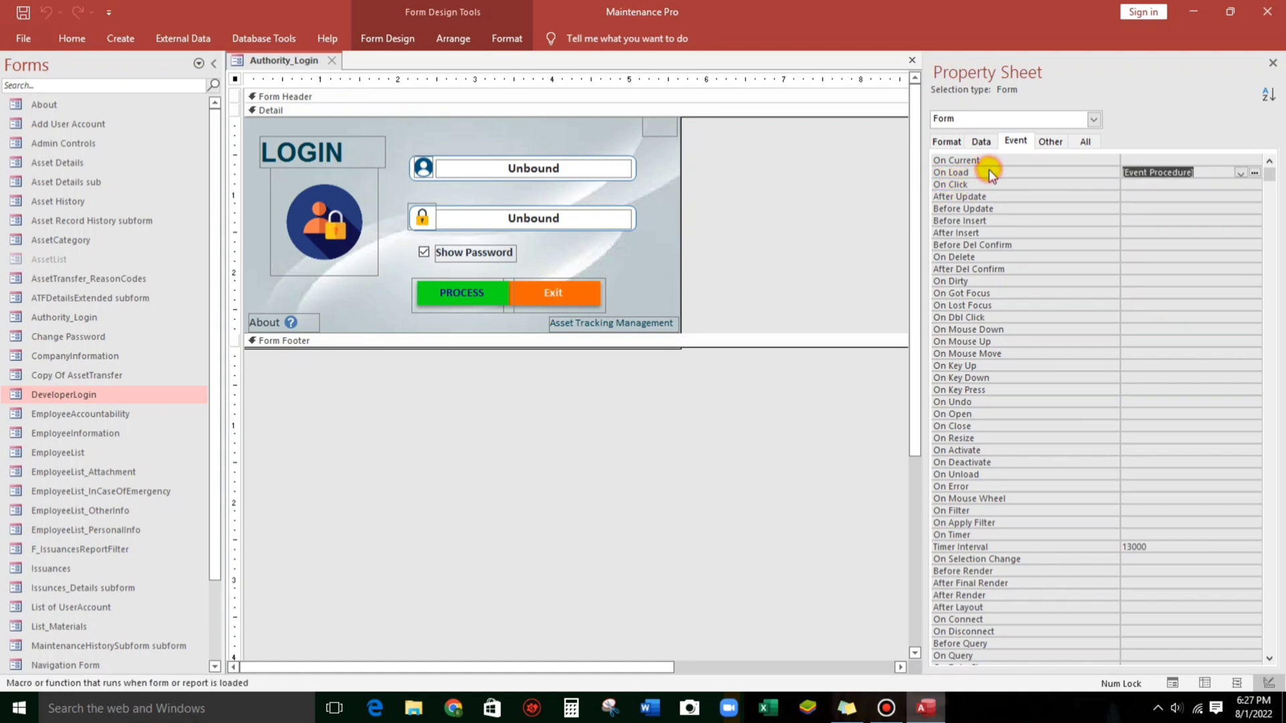
- Open the On Load code, restore the code editor window, and return to the form design
{"action": "left_click", "coordinate": [1253, 173]}
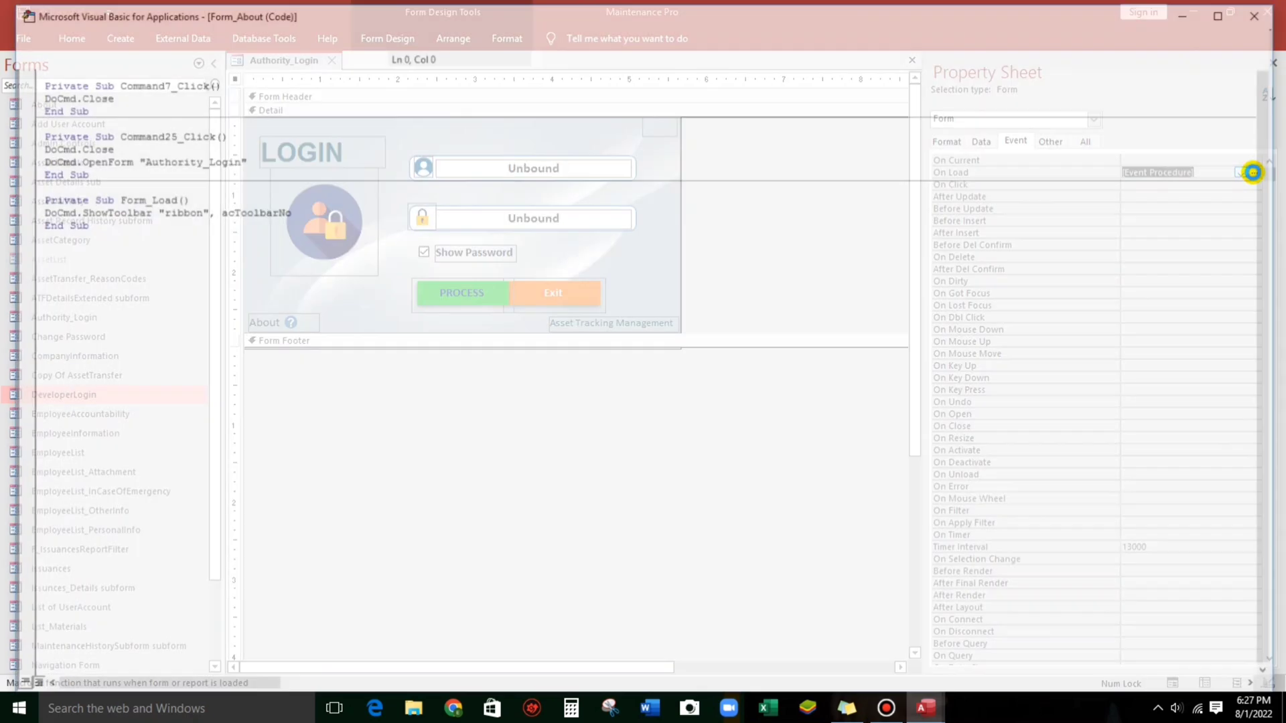
{"action": "double_click", "coordinate": [802, 20]}
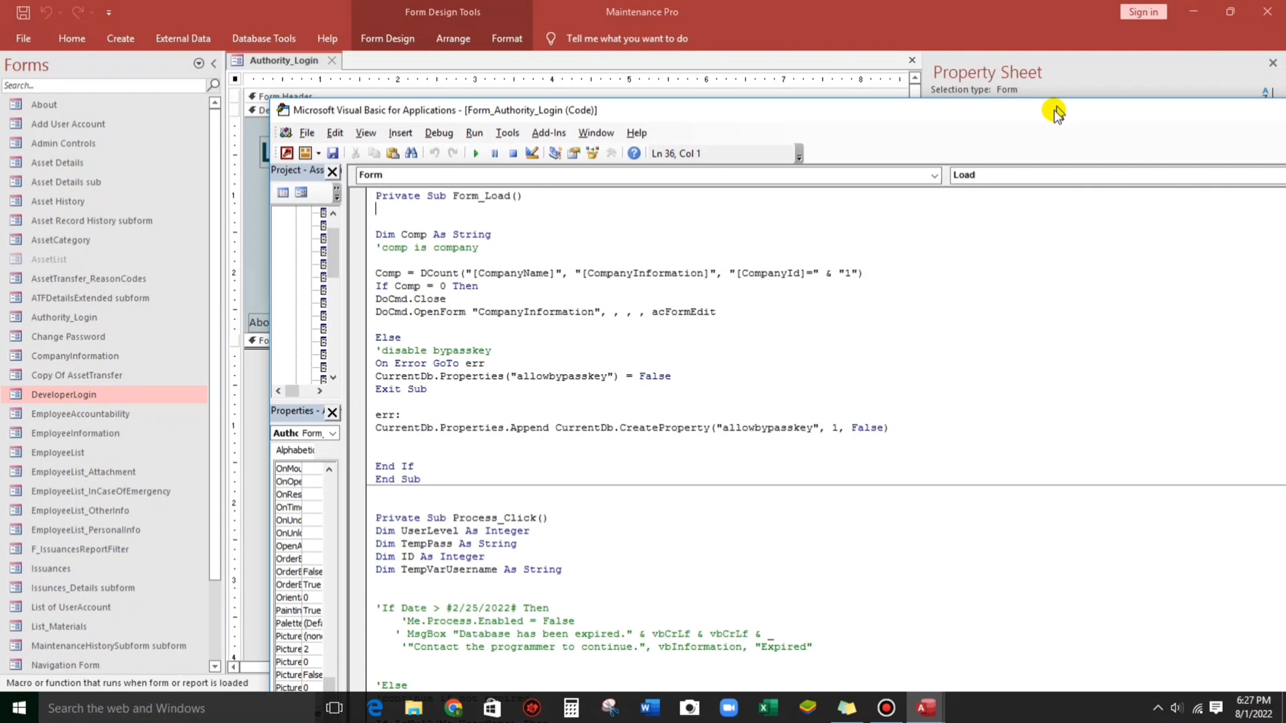
{"action": "left_click", "coordinate": [893, 86]}
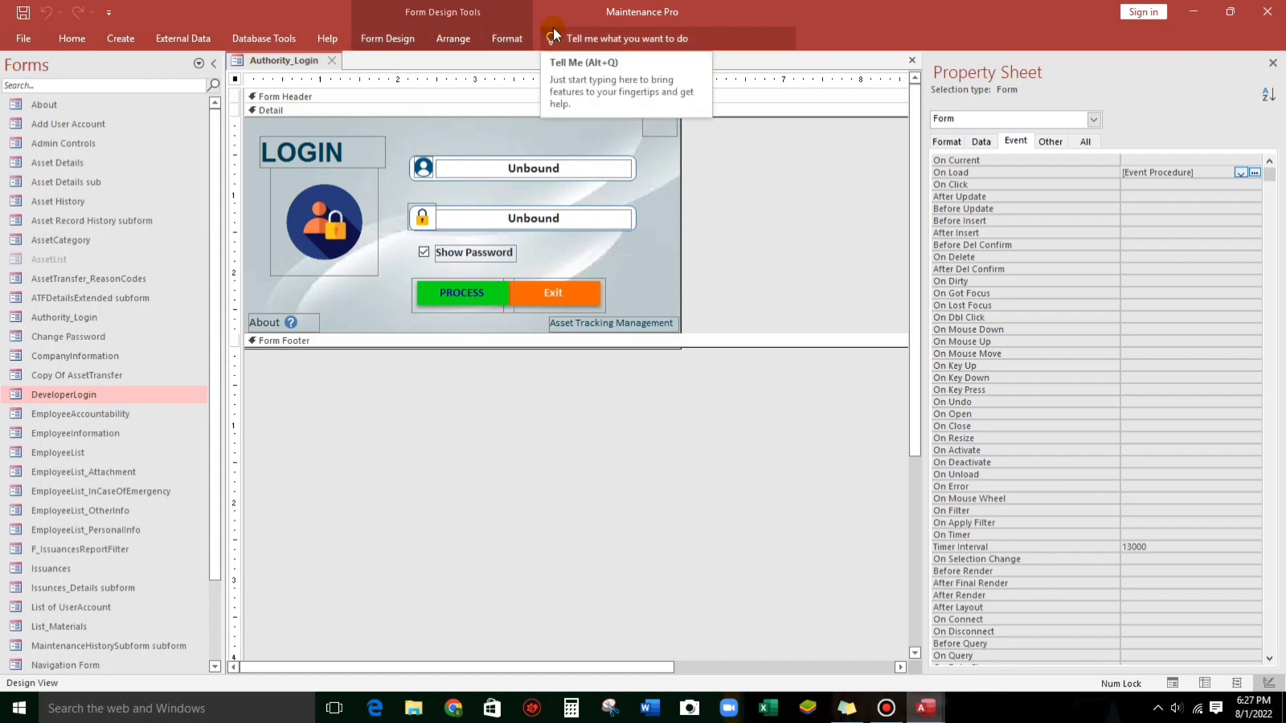
- Write DoCmd.ShowToolbar ("ribbon"), acToolbarNo in Form_Load using IntelliSense suggestions
{"action": "key", "text": "alt+F11"}
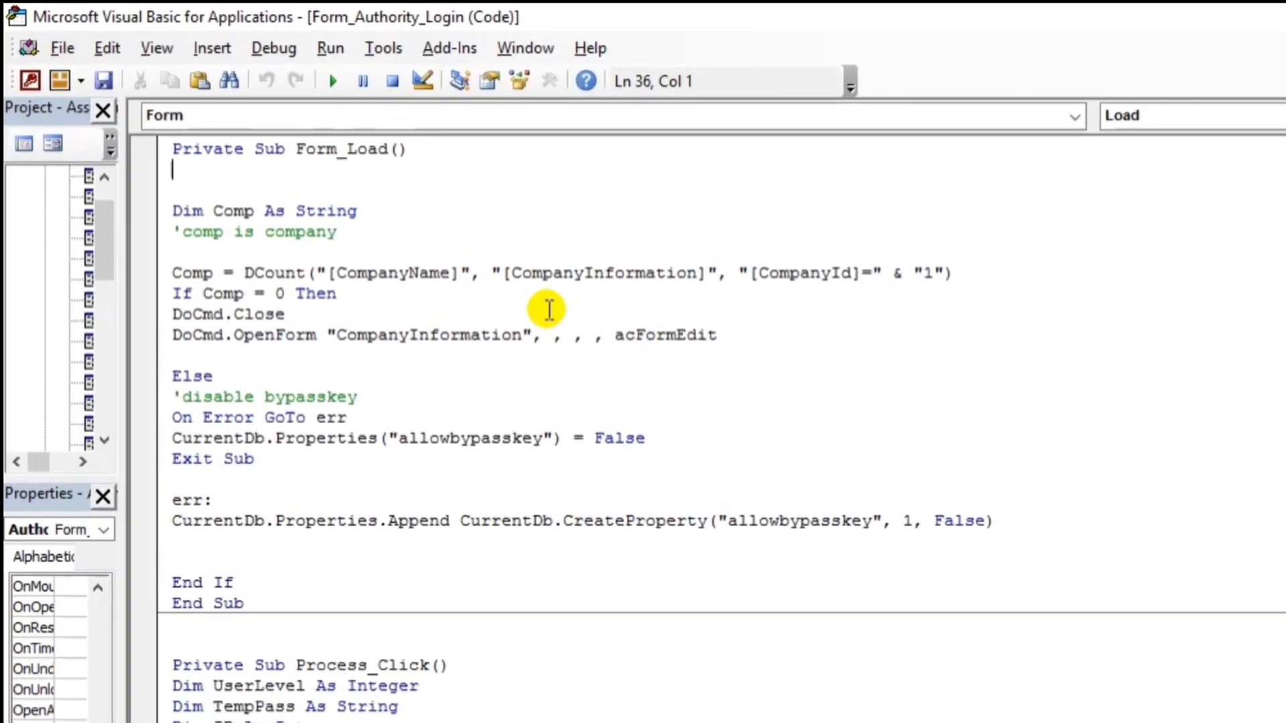
{"action": "type", "text": "docmd."}
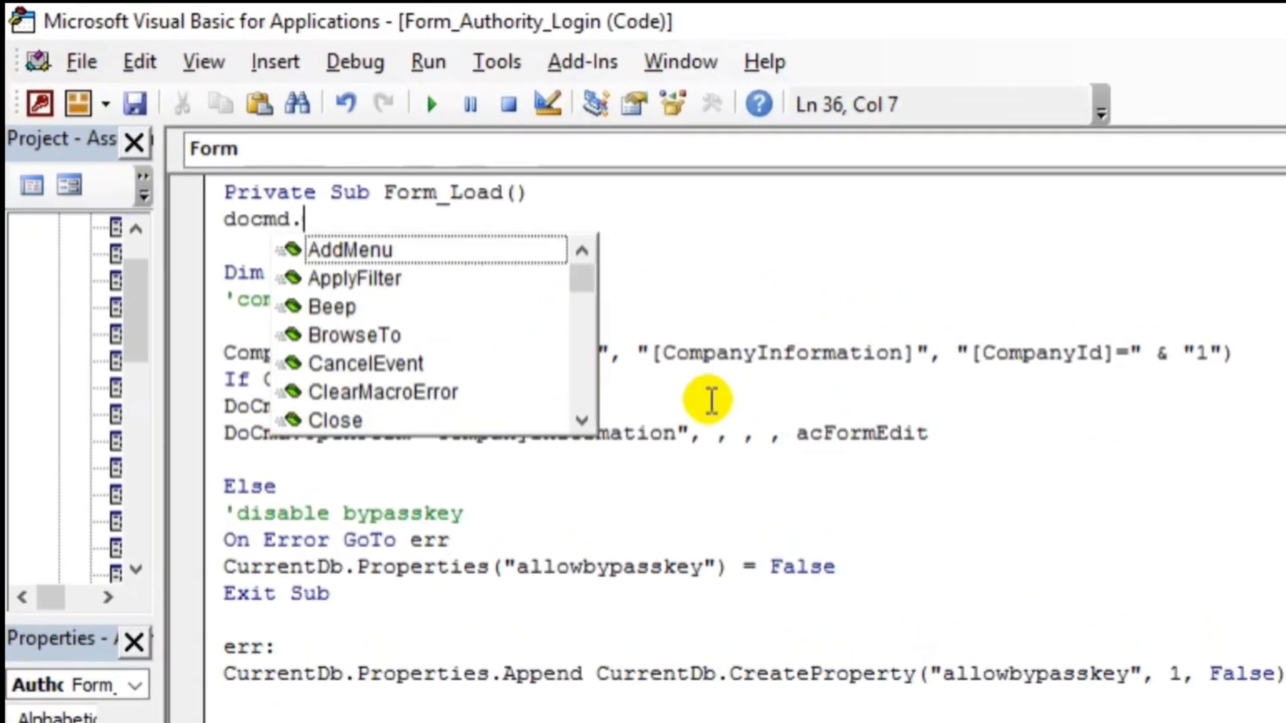
{"action": "type", "text": "sh"}
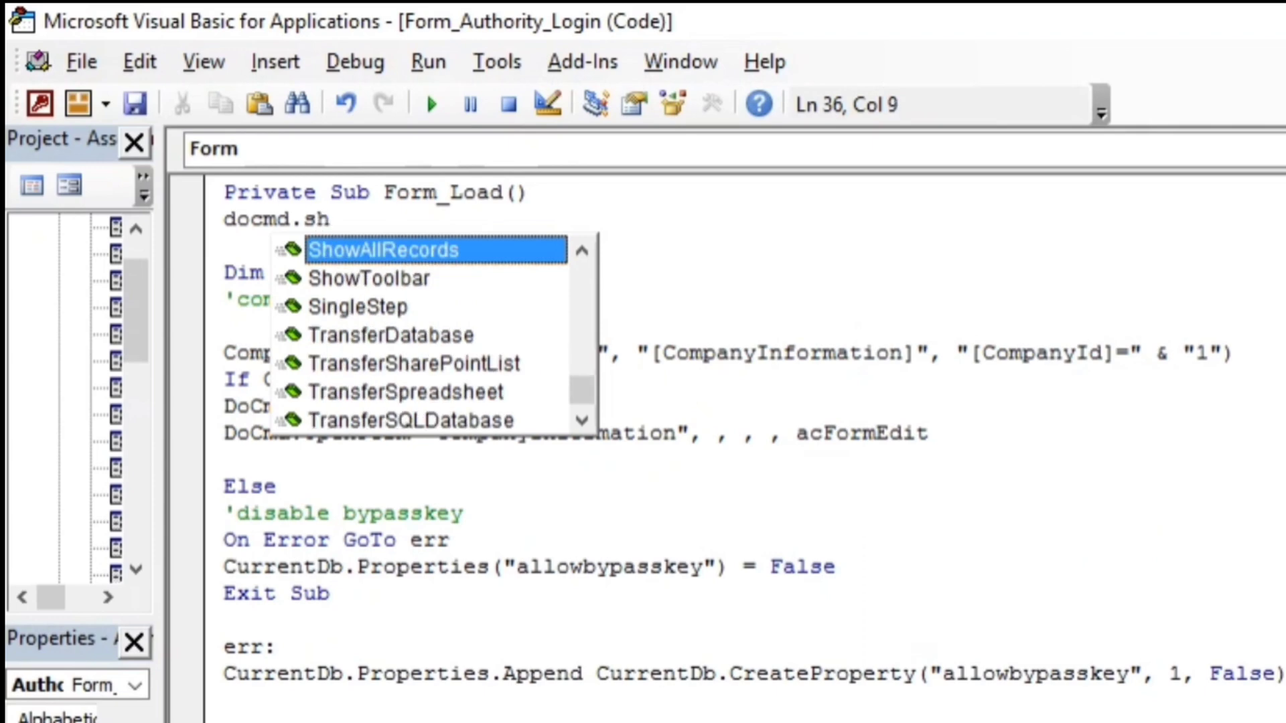
{"action": "key", "text": "Down"}
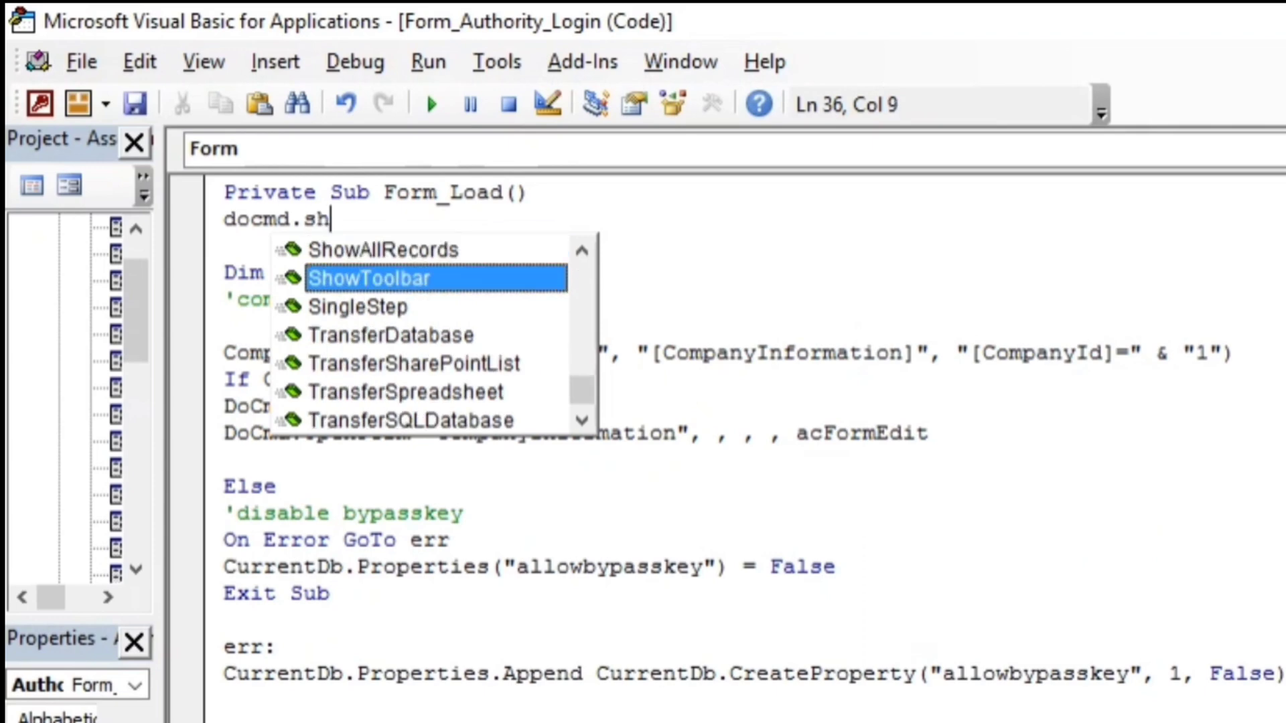
{"action": "key", "text": "Tab"}
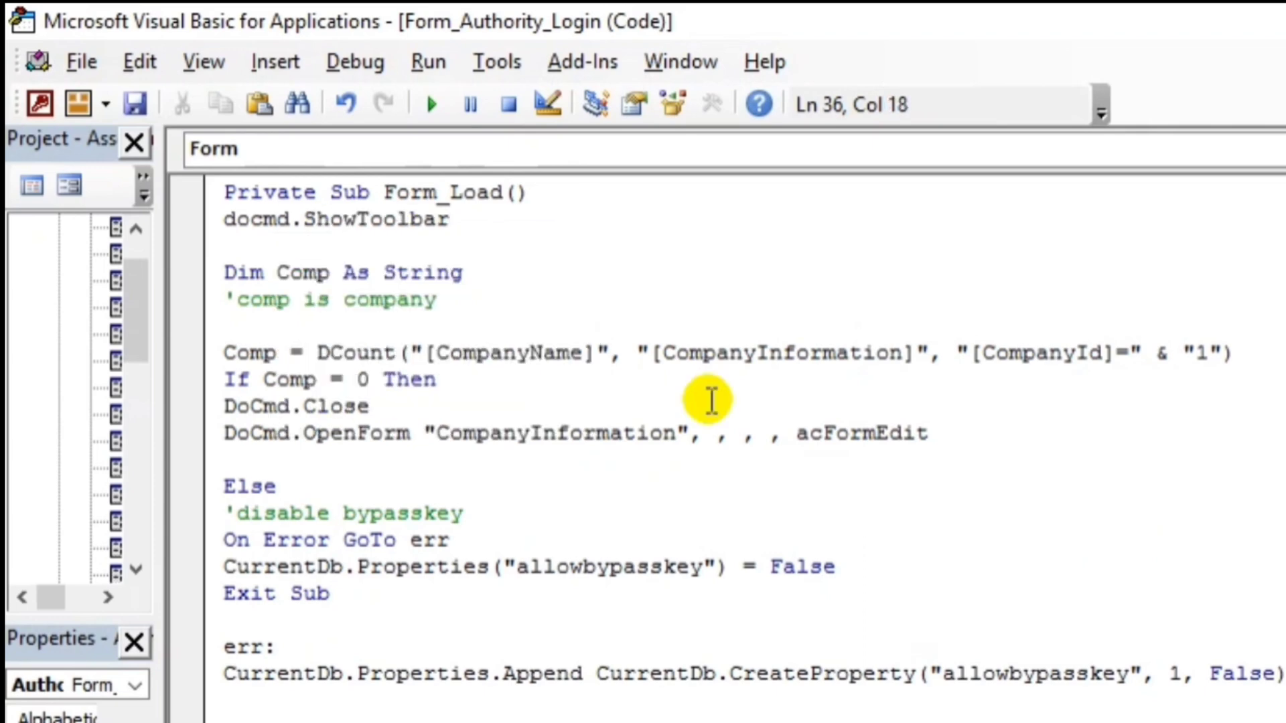
{"action": "type", "text": "(\""}
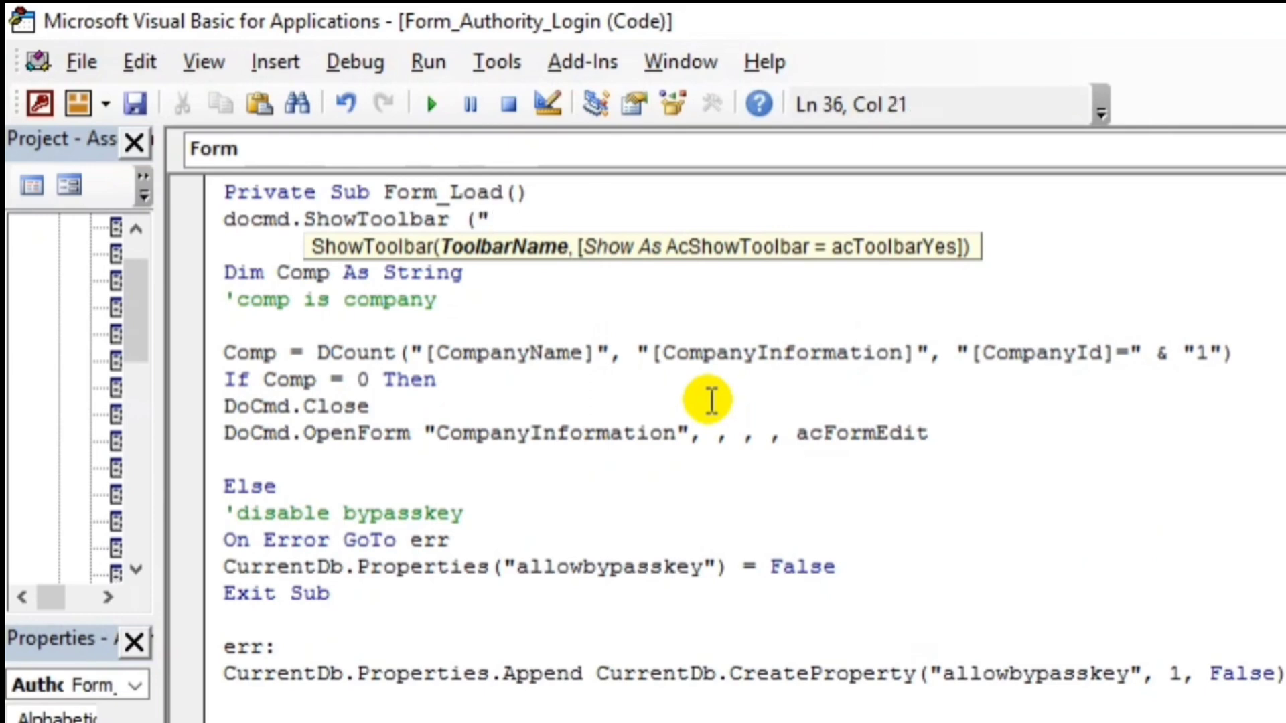
{"action": "type", "text": "ribbon\""}
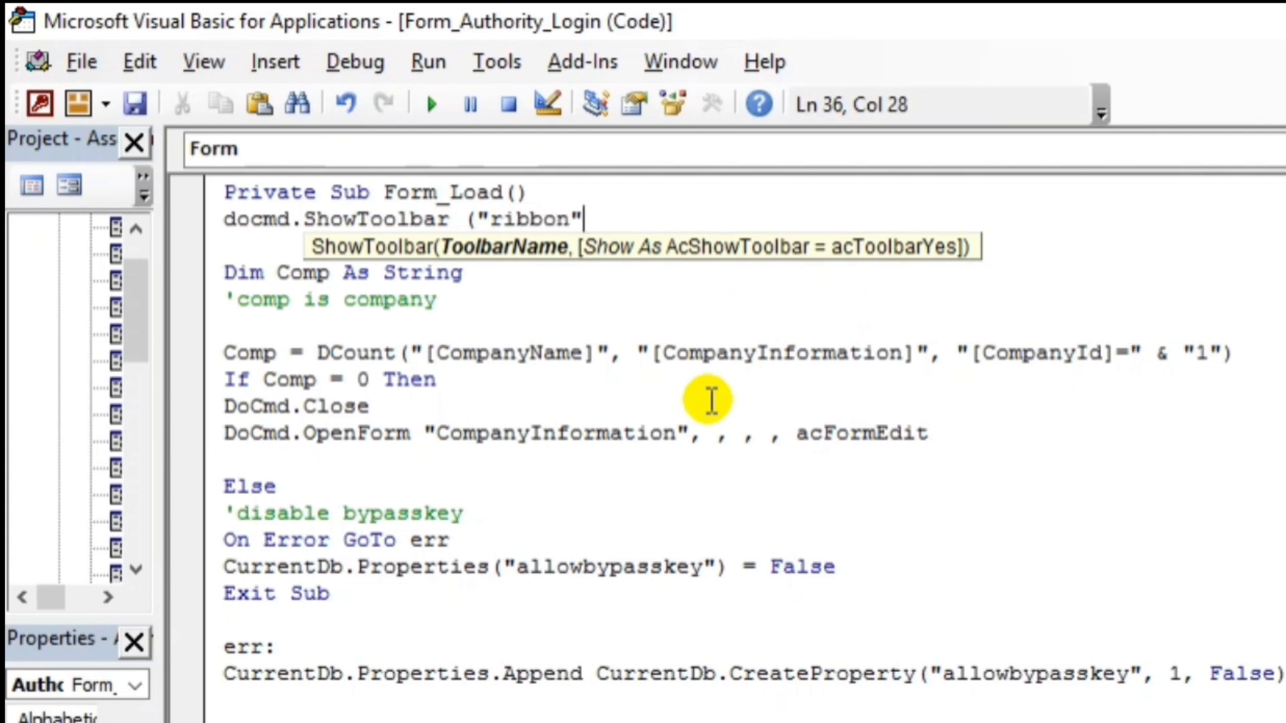
{"action": "type", "text": "),"}
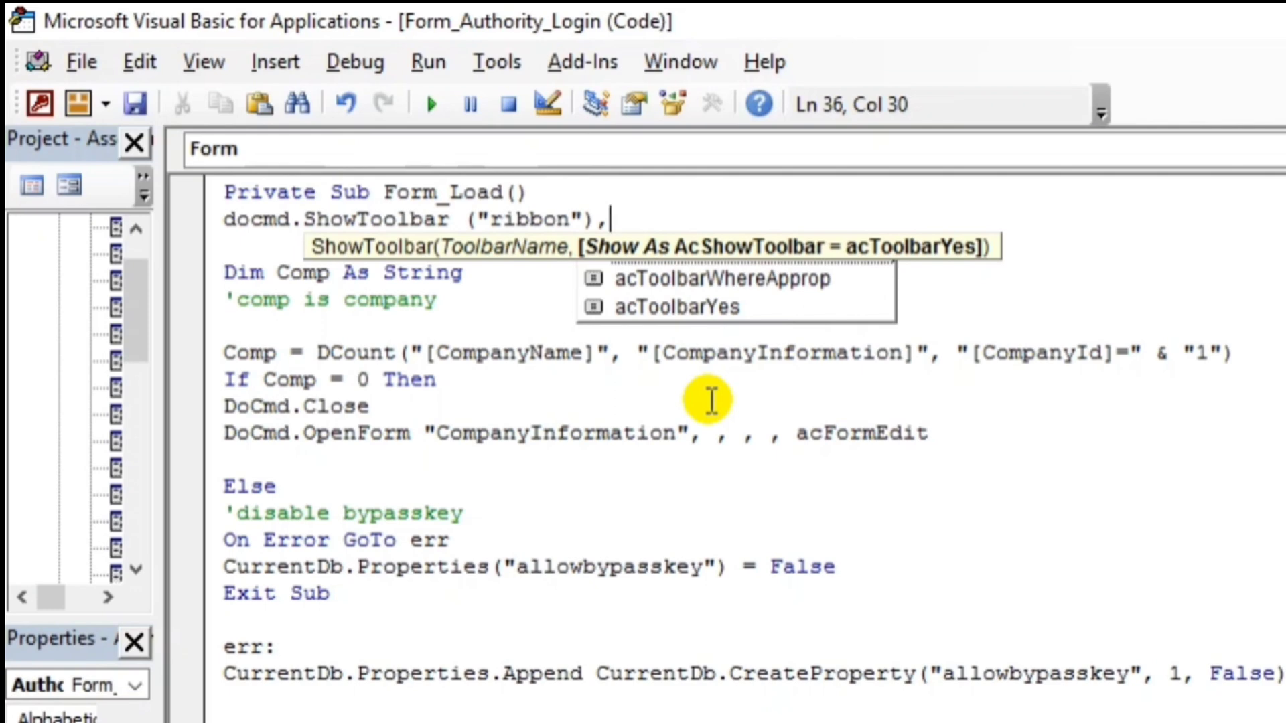
{"action": "type", "text": "act"}
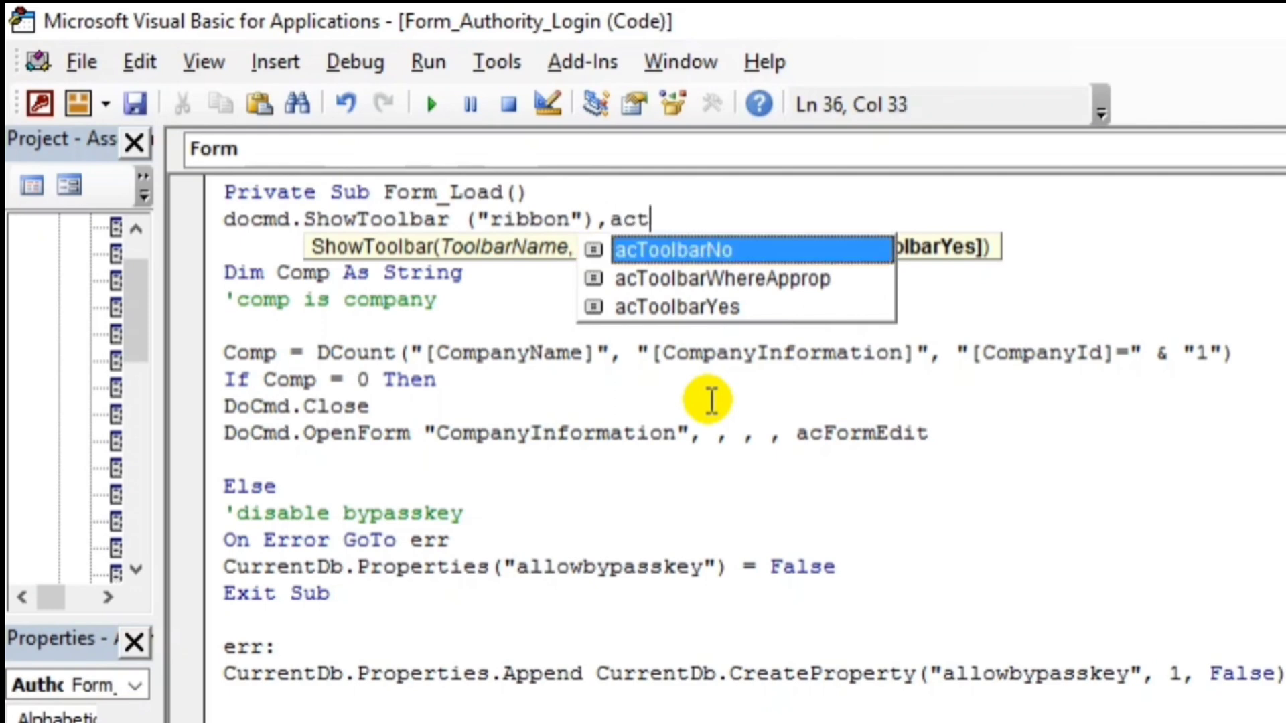
{"action": "double_click", "coordinate": [657, 250]}
{"action": "left_click", "coordinate": [709, 278]}
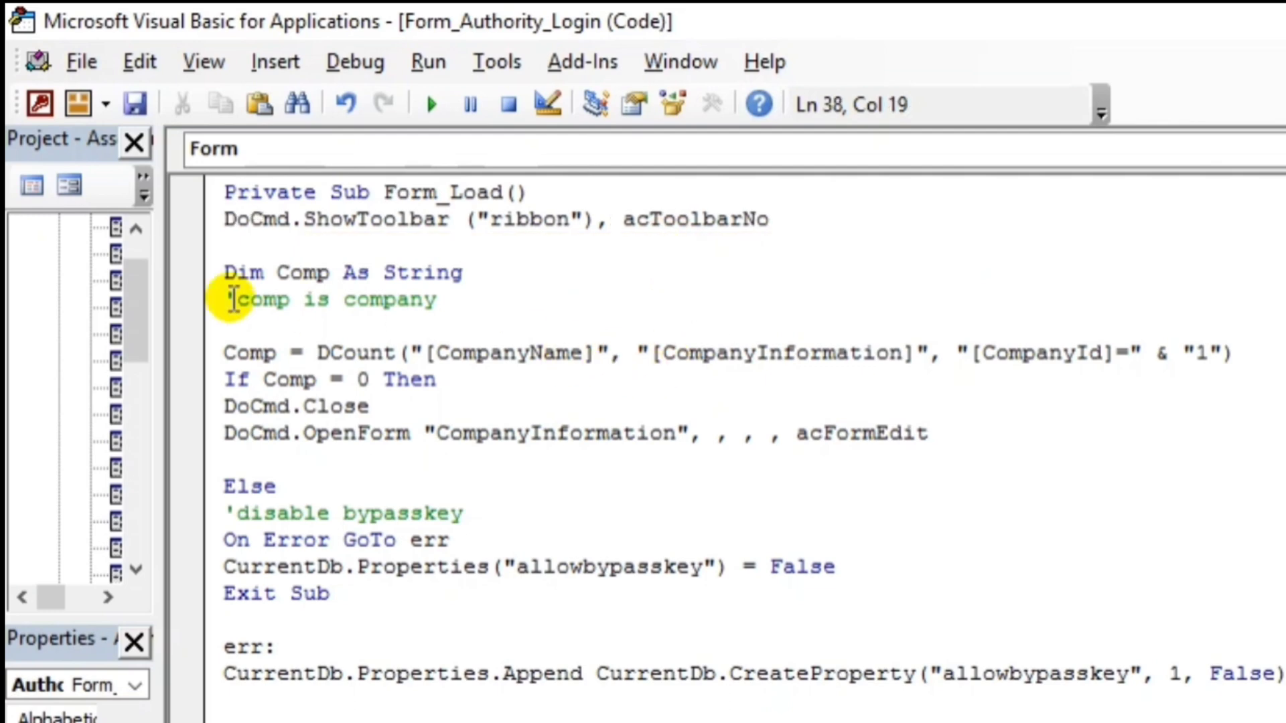
{"action": "left_click", "coordinate": [800, 219]}
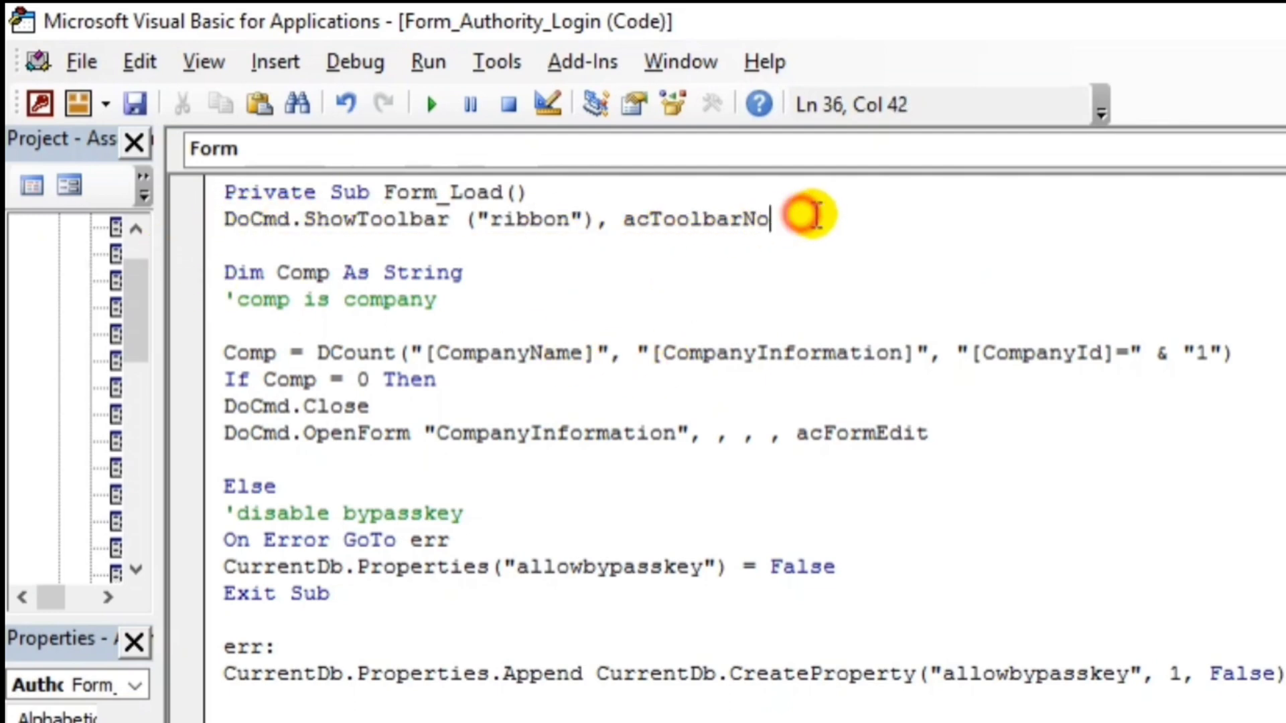
- Close the VBA editor, turn off Collapse the Ribbon, and switch Authority_Login to Form View
{"action": "left_click", "coordinate": [1269, 11]}
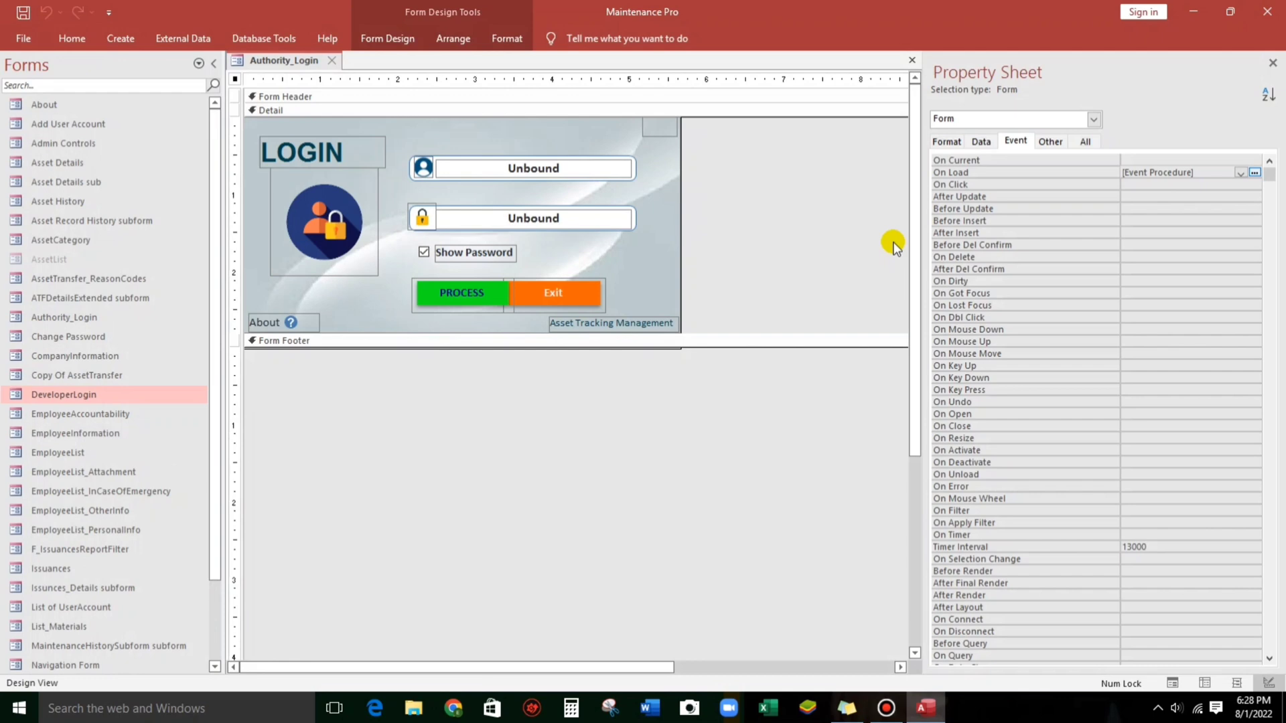
{"action": "left_click", "coordinate": [812, 240]}
{"action": "right_click", "coordinate": [67, 38]}
{"action": "left_click", "coordinate": [114, 68]}
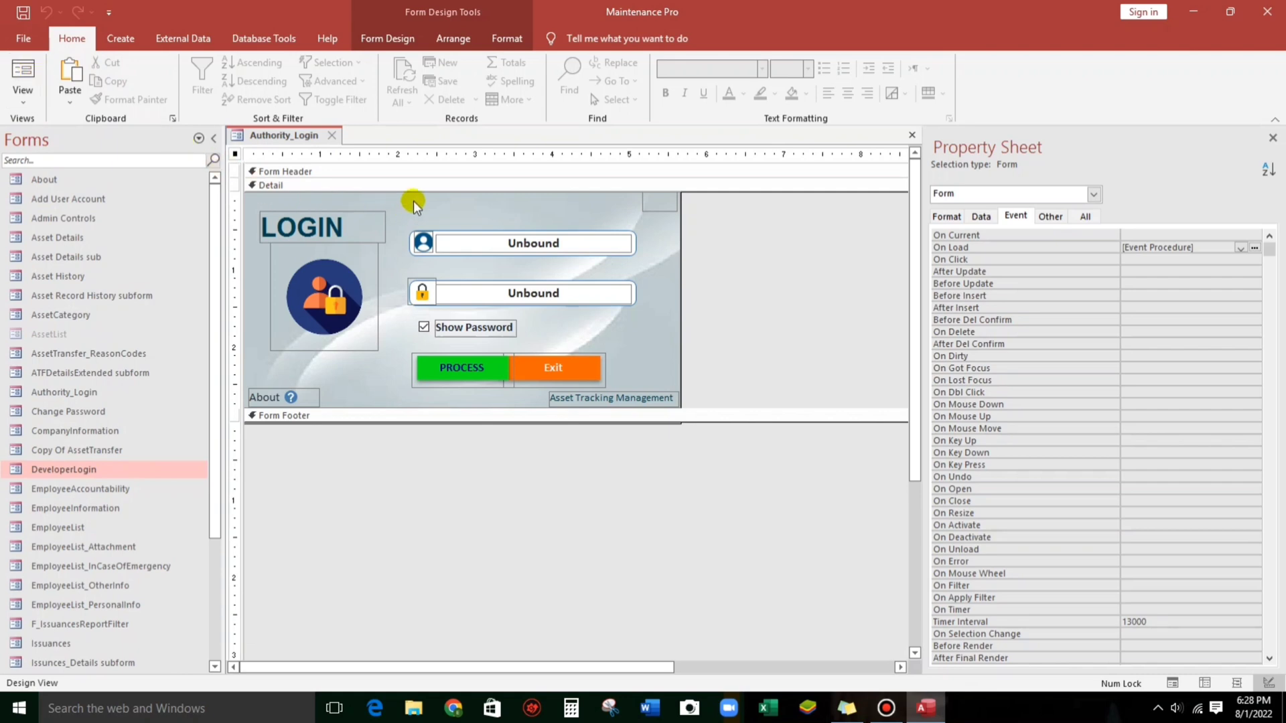
{"action": "left_click", "coordinate": [21, 78]}
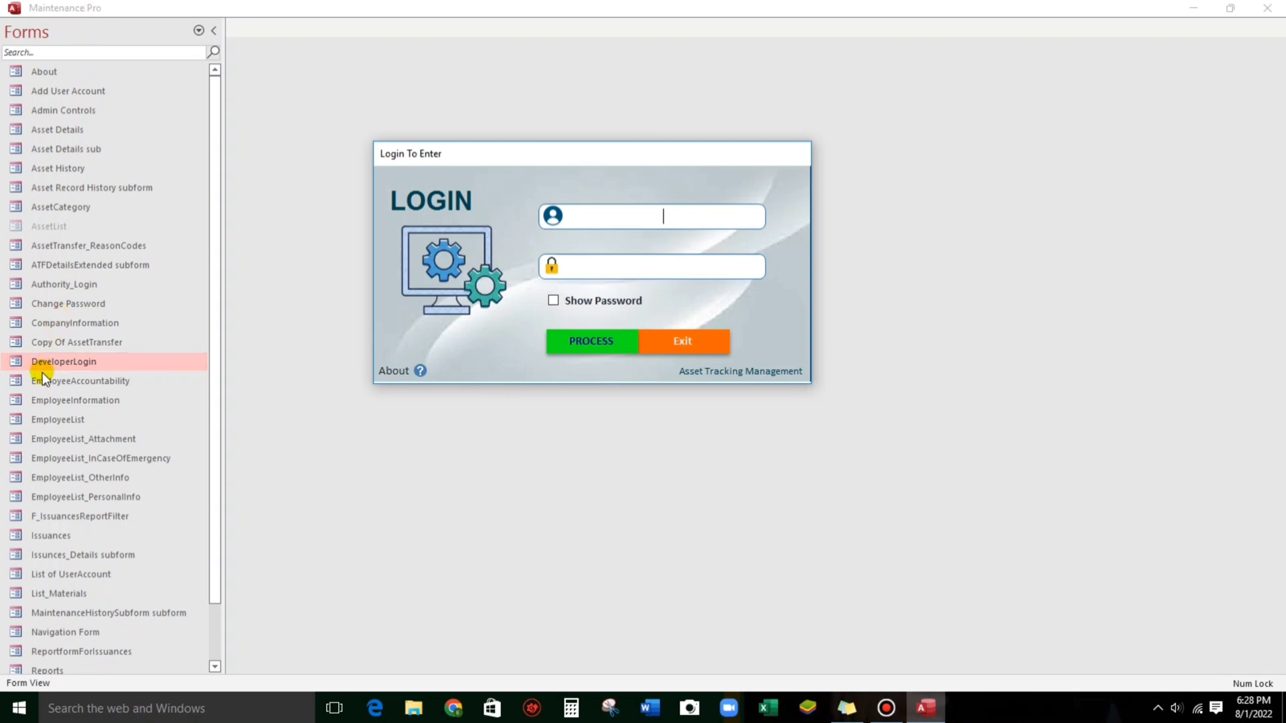
- From the DeveloperLogin form's options, uncheck Display Navigation Pane, Allow Full Menus and Allow Default Shortcut Menus
{"action": "double_click", "coordinate": [57, 360]}
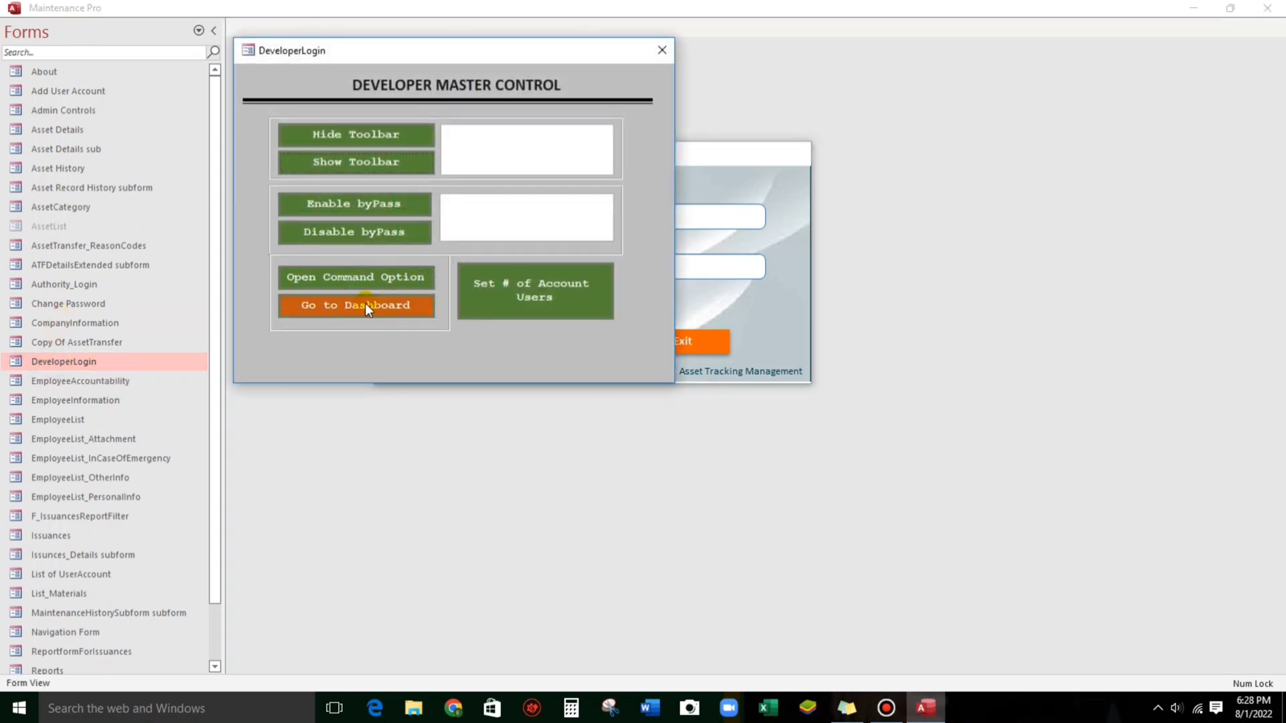
{"action": "left_click", "coordinate": [335, 279]}
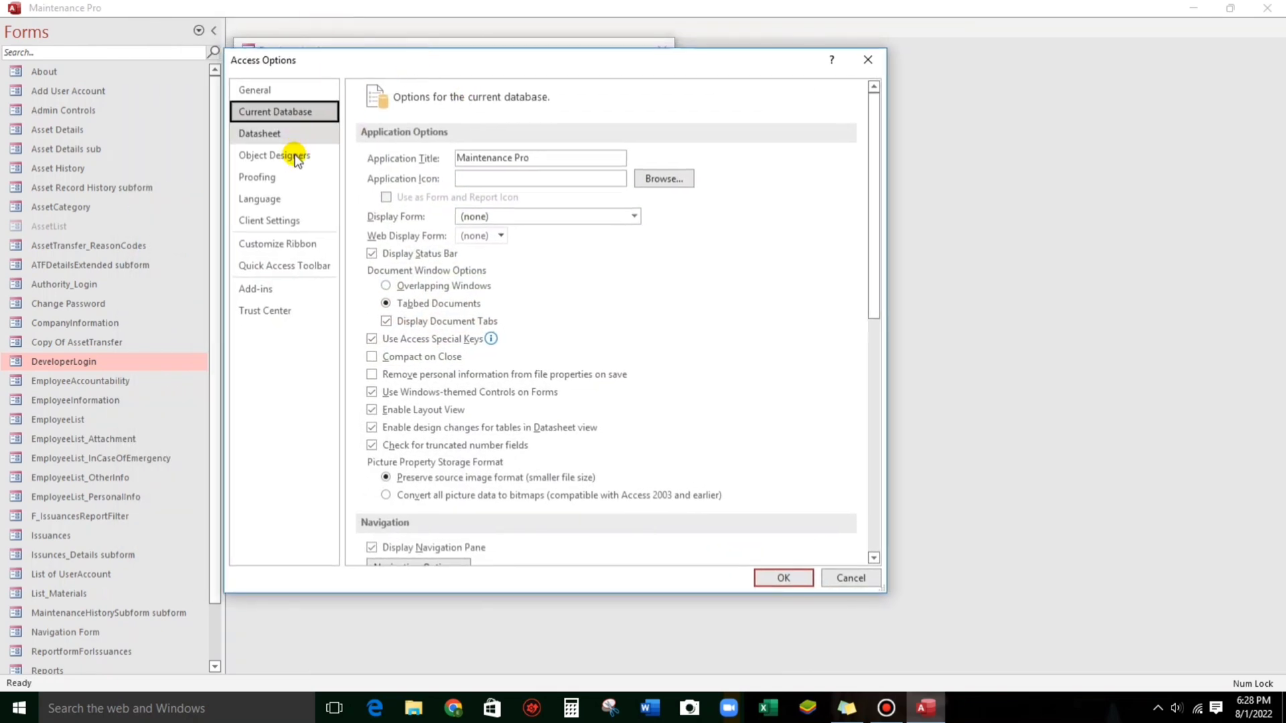
{"action": "scroll", "coordinate": [402, 466], "scroll_direction": "down", "scroll_amount": 4}
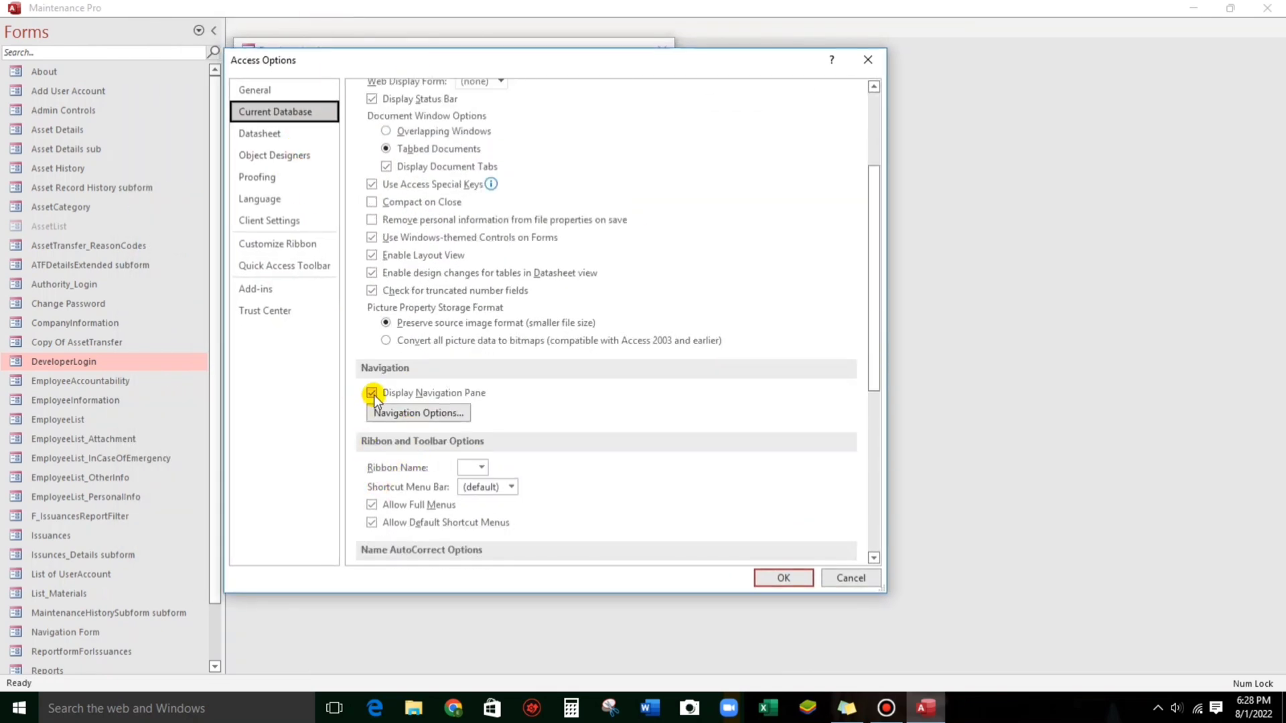
{"action": "scroll", "coordinate": [397, 488], "scroll_direction": "down", "scroll_amount": 1}
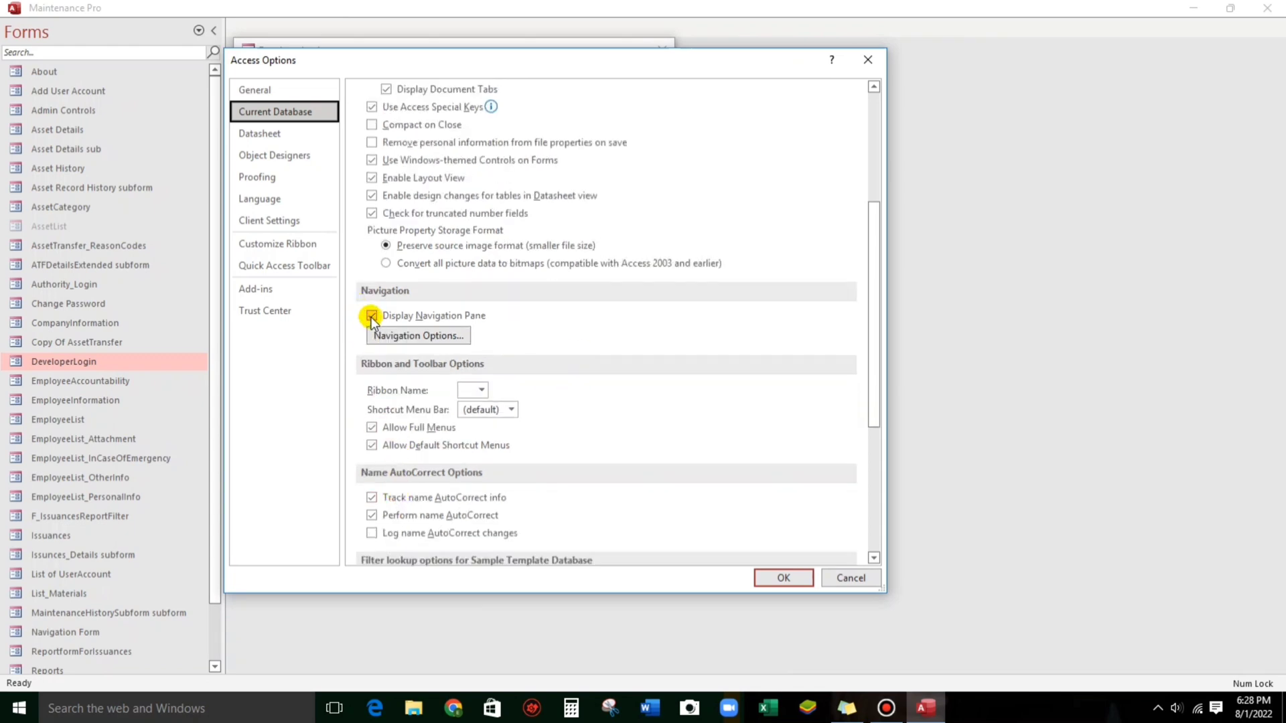
{"action": "left_click", "coordinate": [371, 315]}
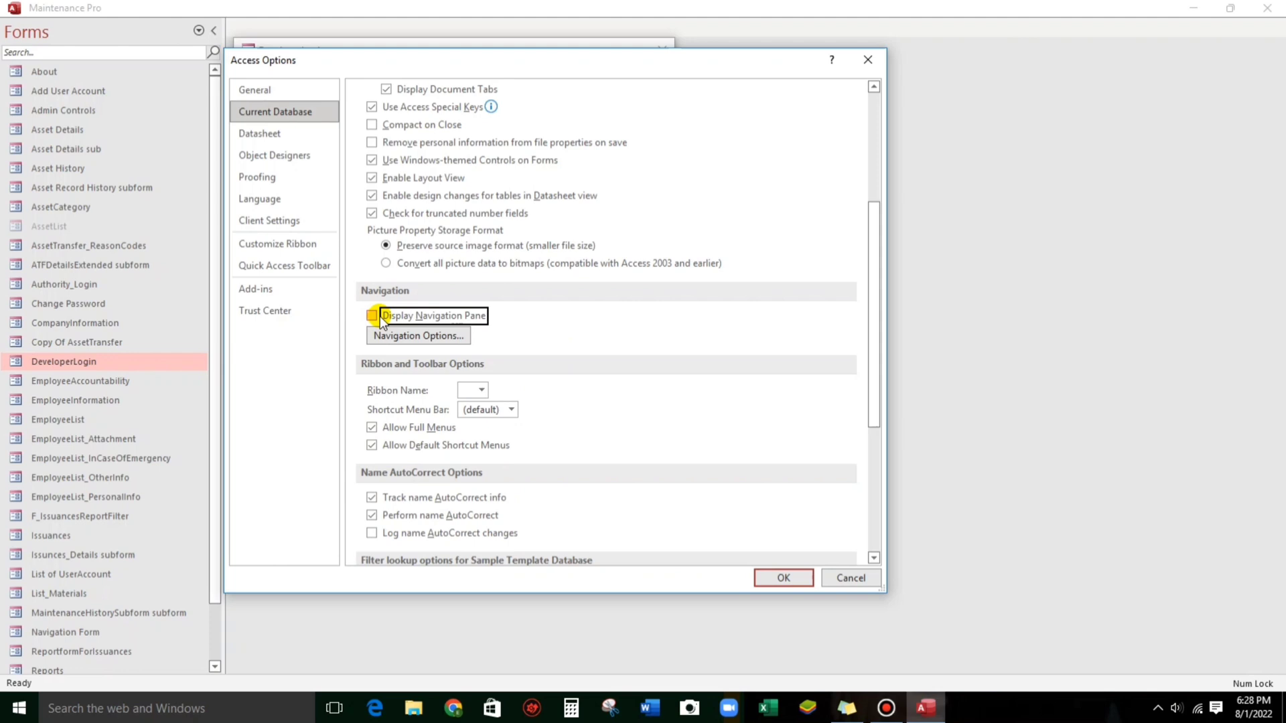
{"action": "left_click", "coordinate": [371, 427]}
{"action": "left_click", "coordinate": [371, 445]}
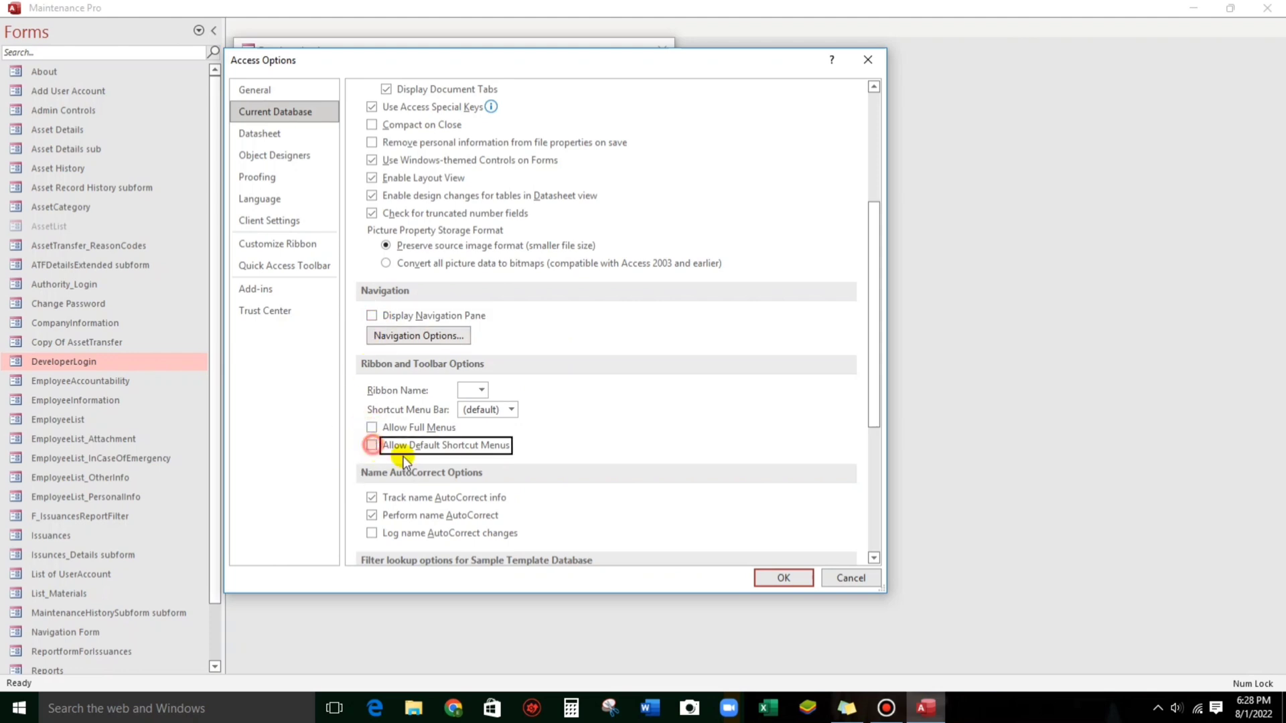
{"action": "left_click", "coordinate": [771, 578]}
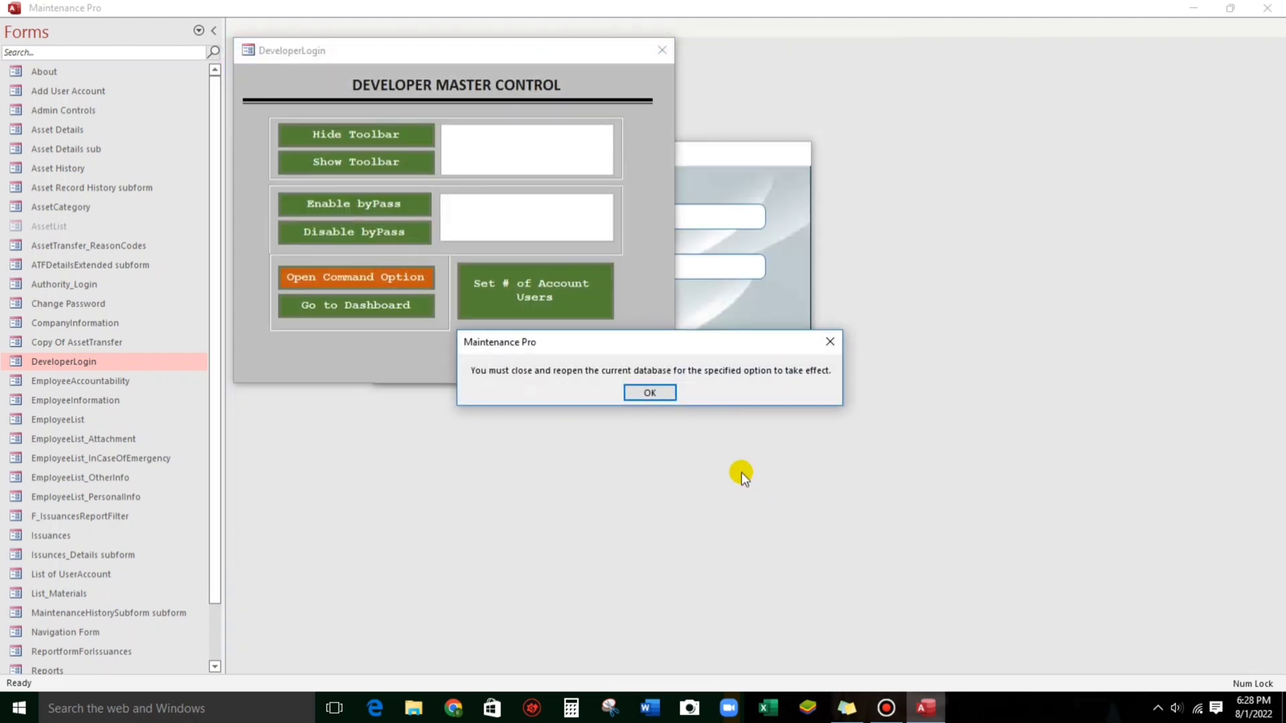
{"action": "left_click", "coordinate": [631, 394]}
- Close the DeveloperLogin form and Access, saving changes to the Authority_Login form
{"action": "left_click", "coordinate": [666, 49]}
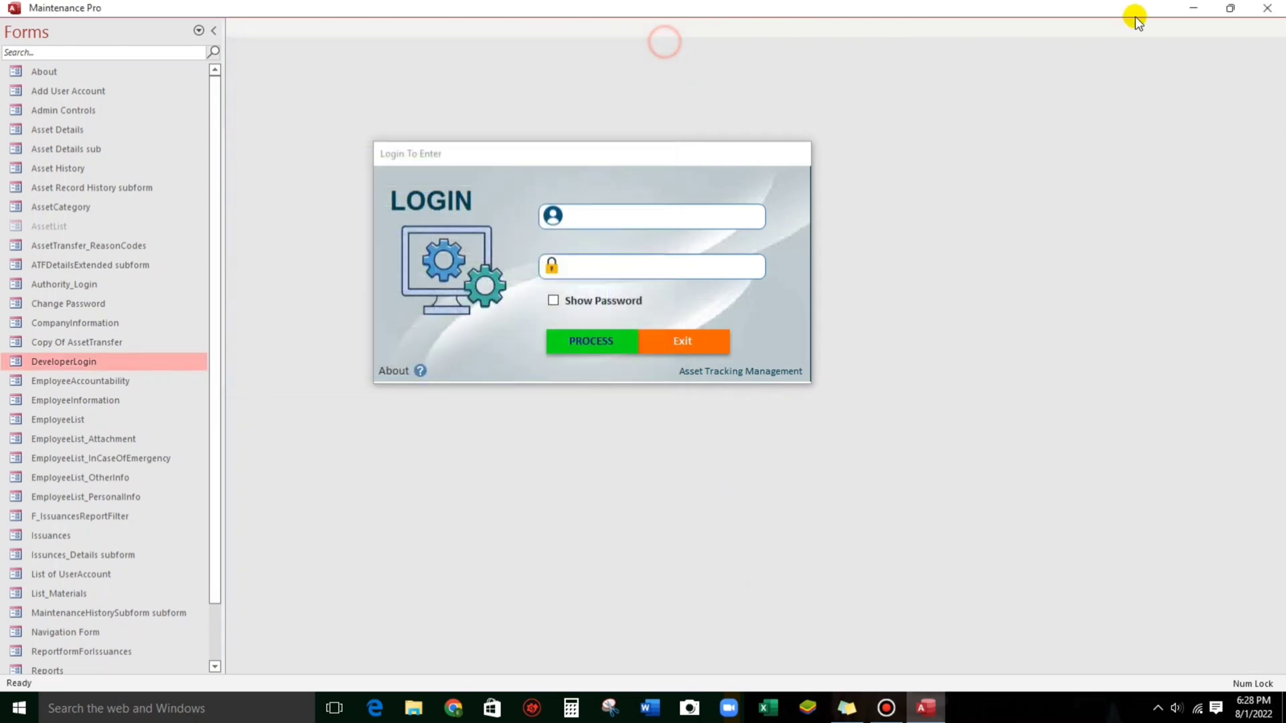
{"action": "left_click", "coordinate": [1268, 8]}
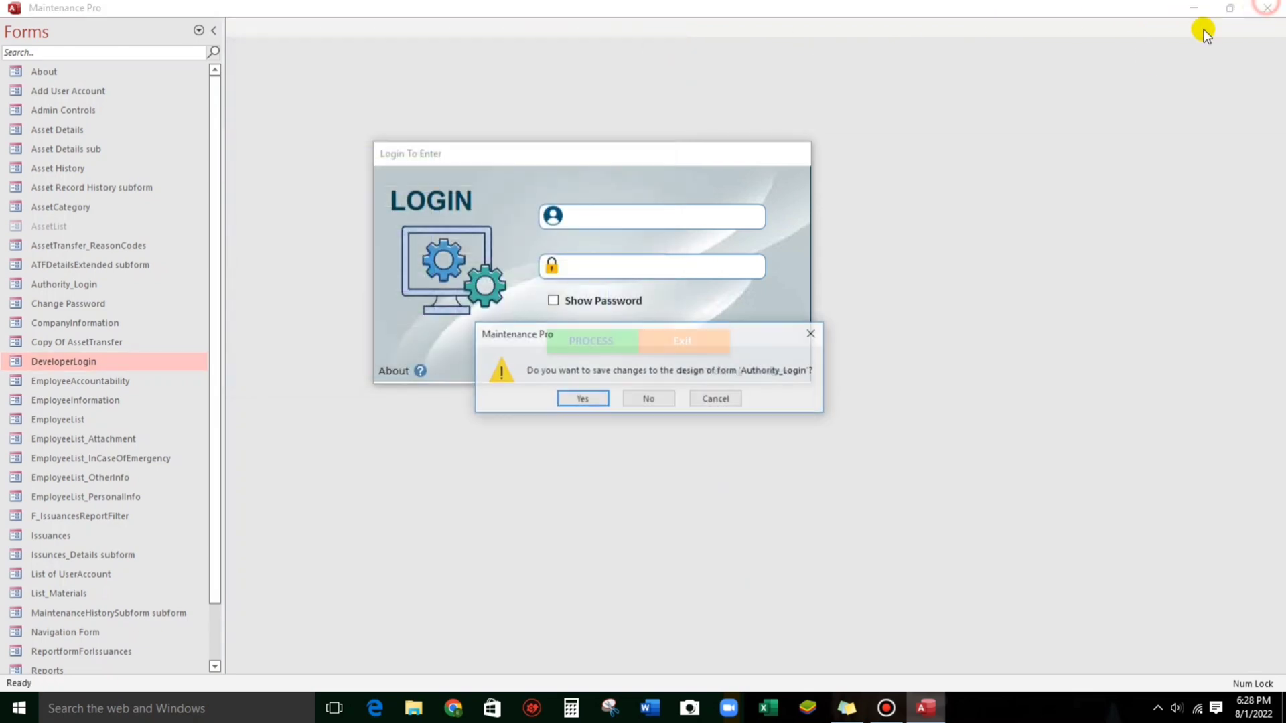
{"action": "left_click", "coordinate": [582, 400]}
- Relaunch Access through Windows search and open Sample Template.accdb into its login dialog
{"action": "left_click", "coordinate": [92, 708]}
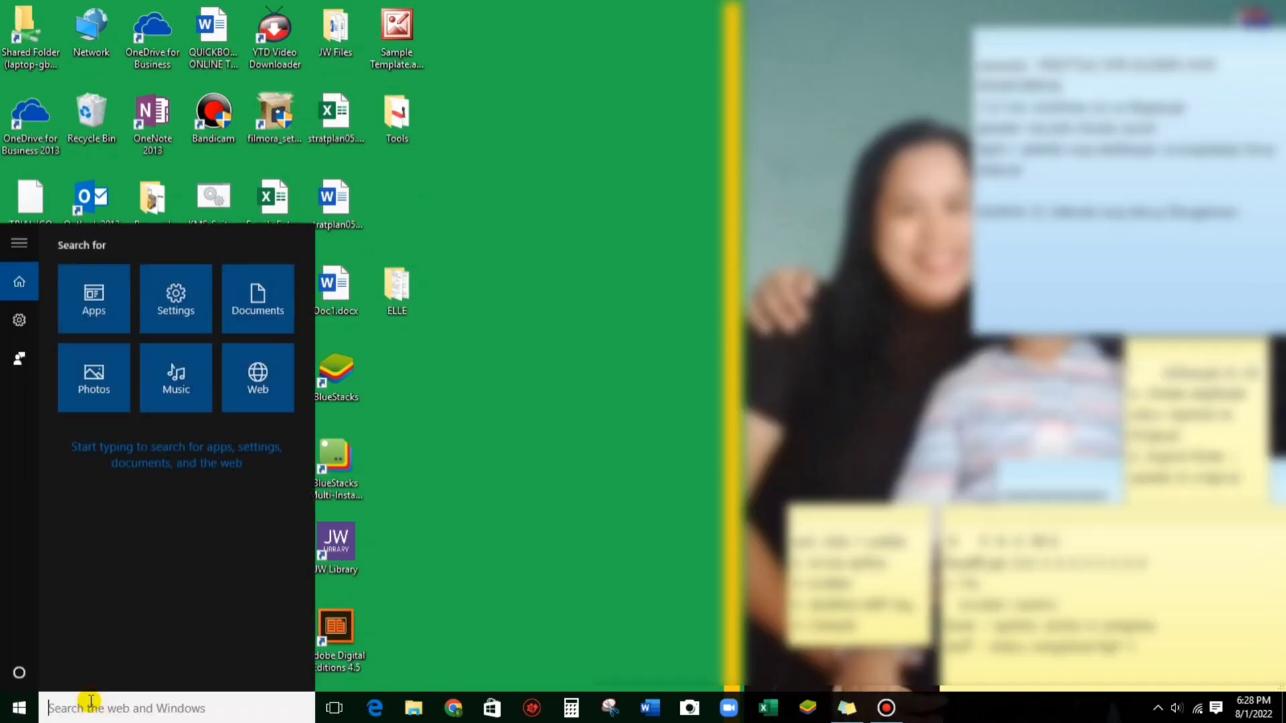
{"action": "type", "text": "access"}
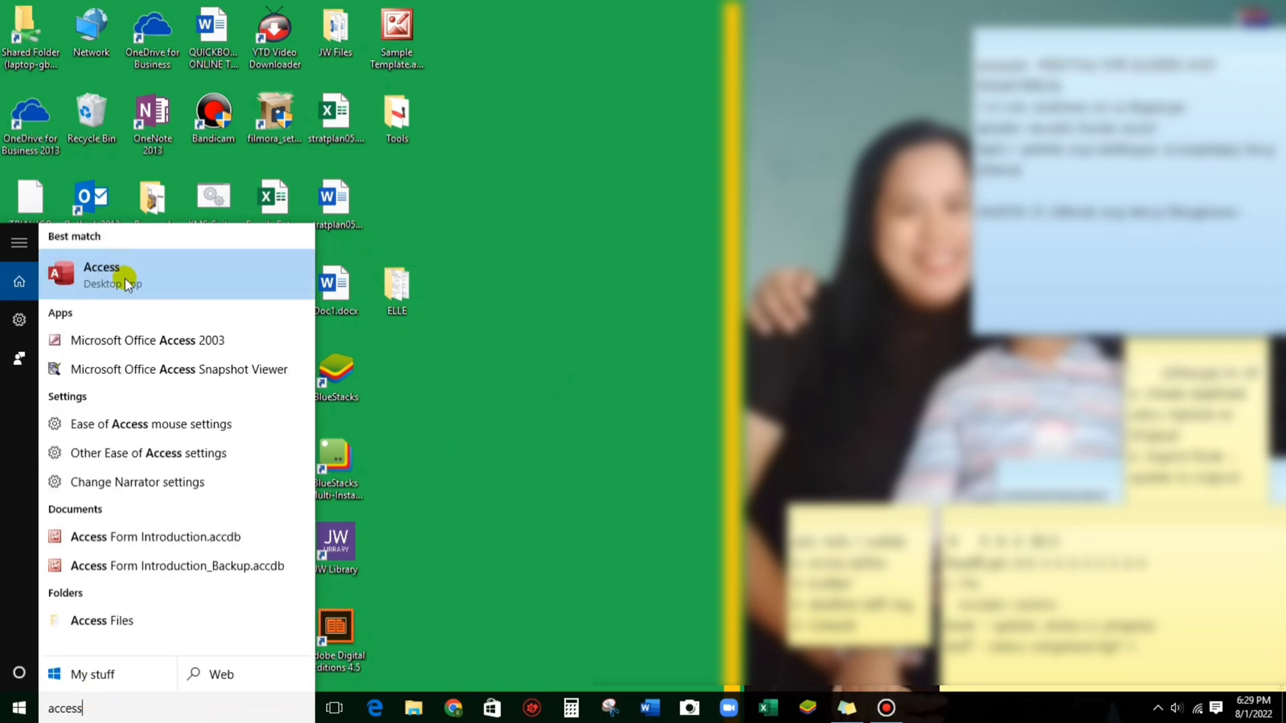
{"action": "left_click", "coordinate": [125, 279]}
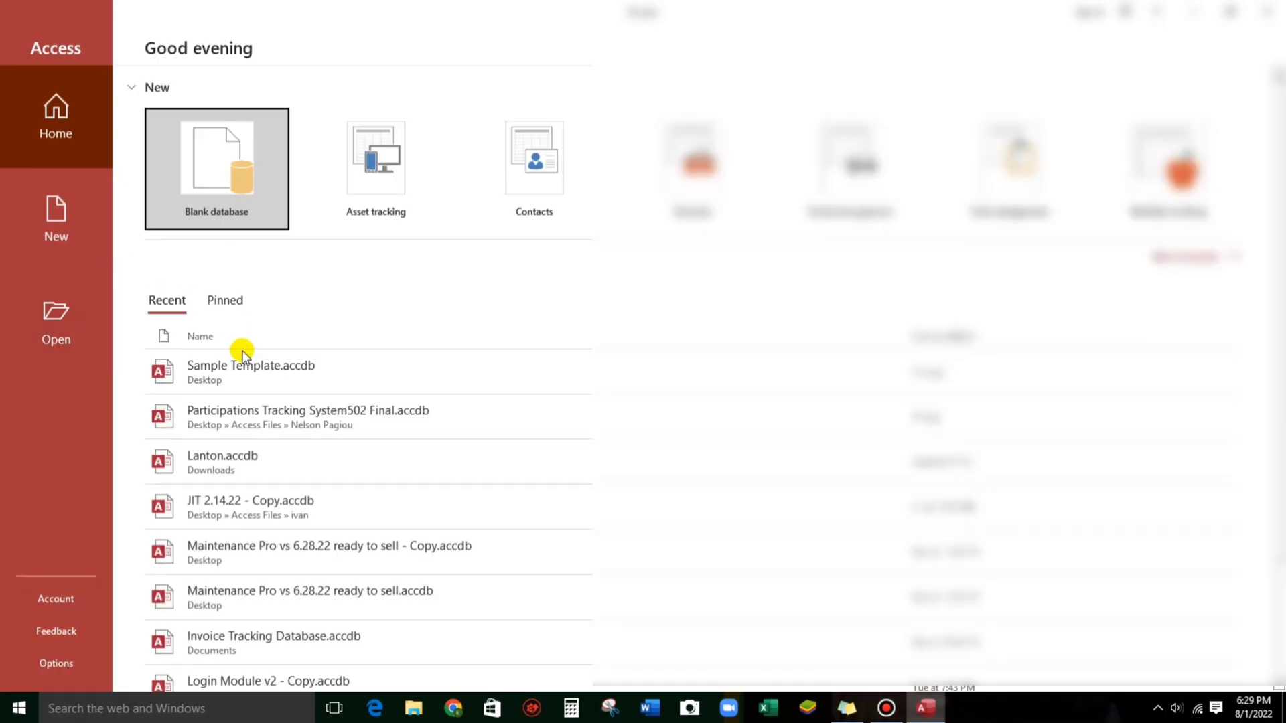
{"action": "left_click", "coordinate": [225, 370]}
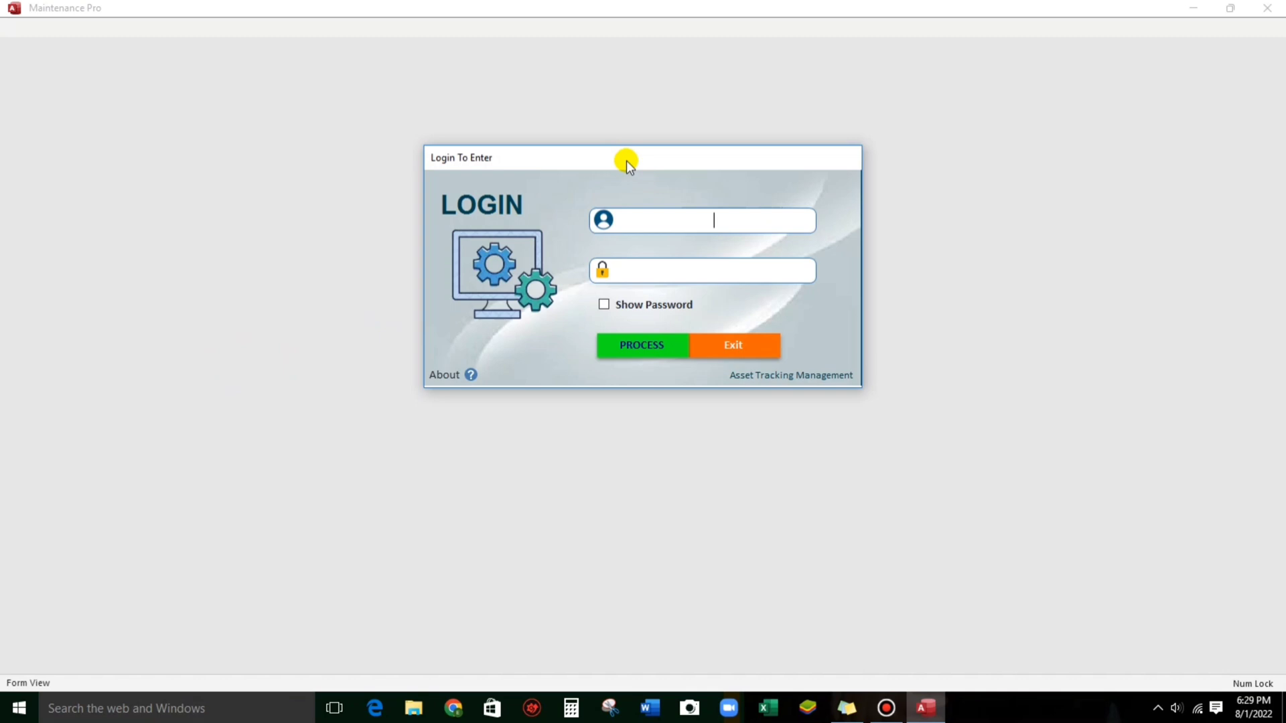
{"action": "left_click_drag", "start_coordinate": [625, 161], "coordinate": [635, 174]}
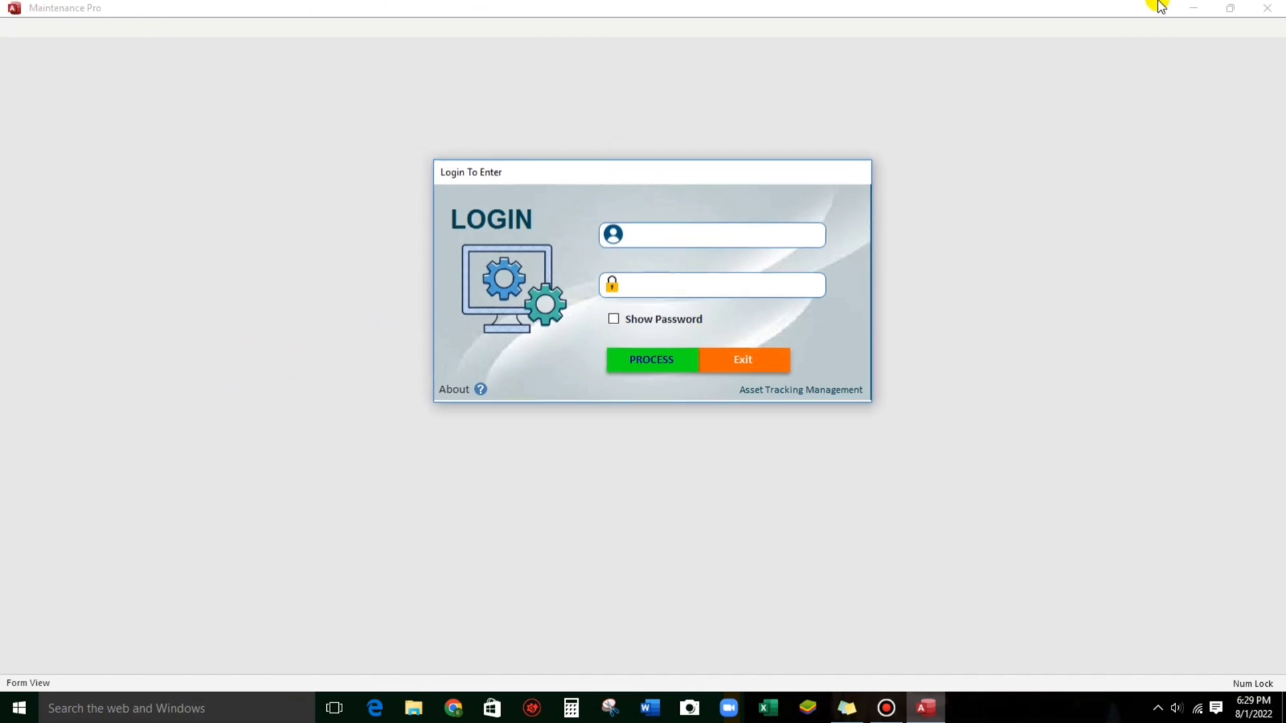
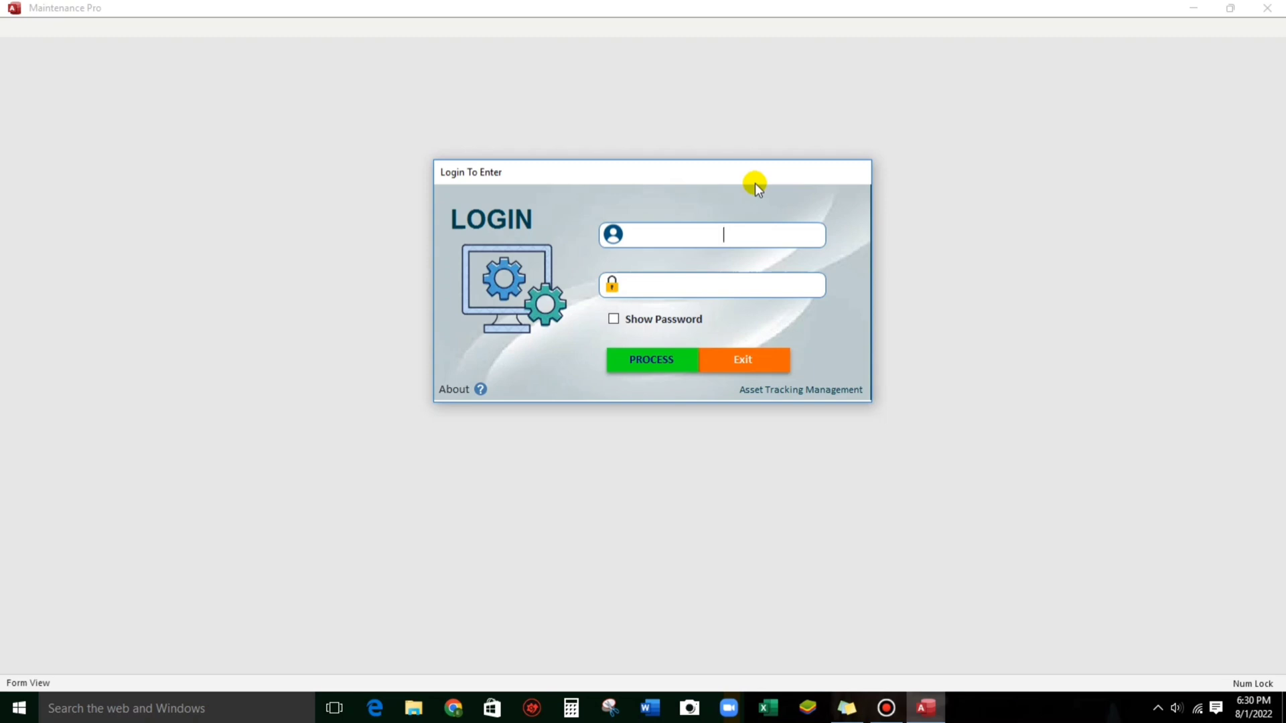
- Close the Maintenance Pro database, relaunch Access, and open Sample Template.accdb from the Recent list
{"action": "left_click", "coordinate": [1268, 8]}
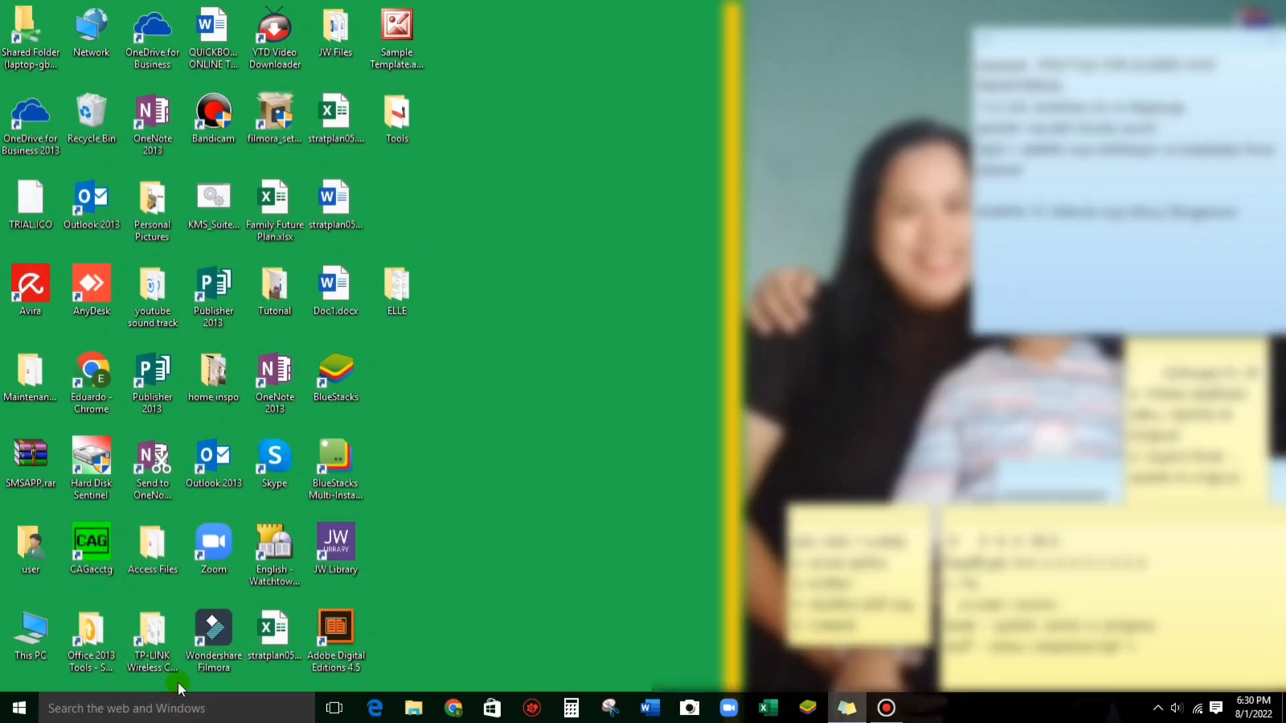
{"action": "left_click", "coordinate": [171, 709]}
{"action": "type", "text": "acces"}
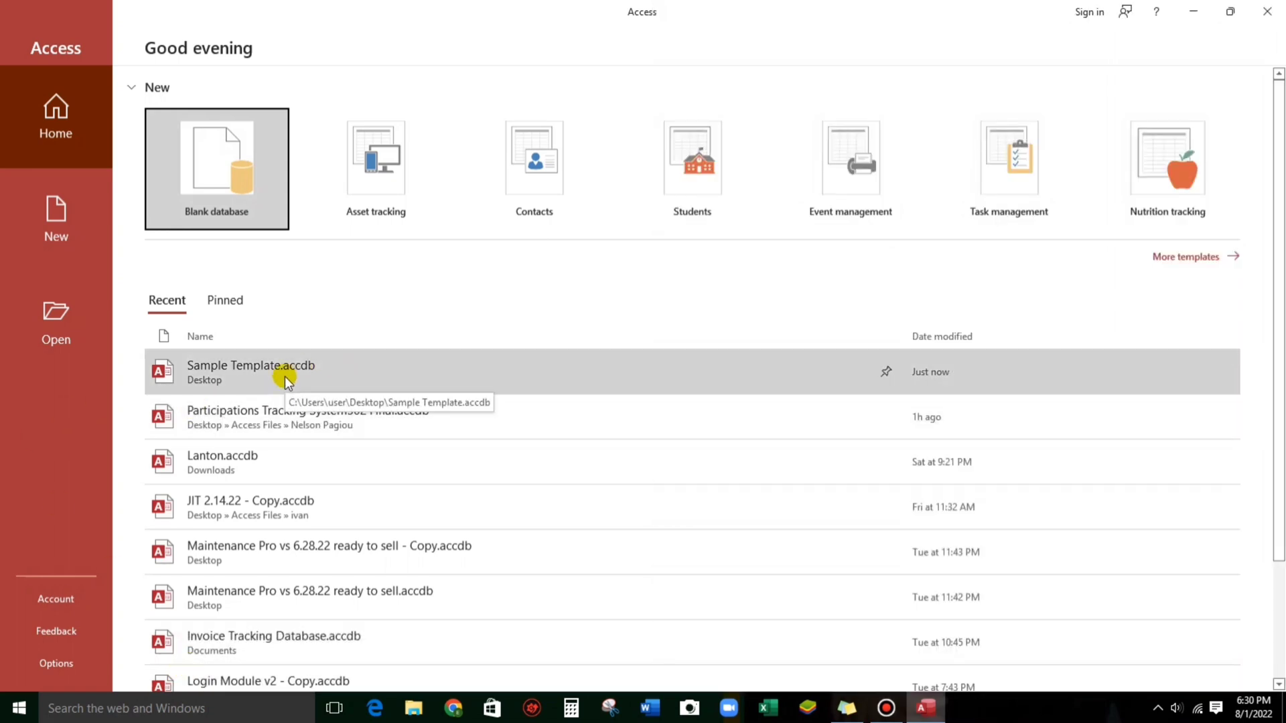
{"action": "left_click", "coordinate": [233, 373]}
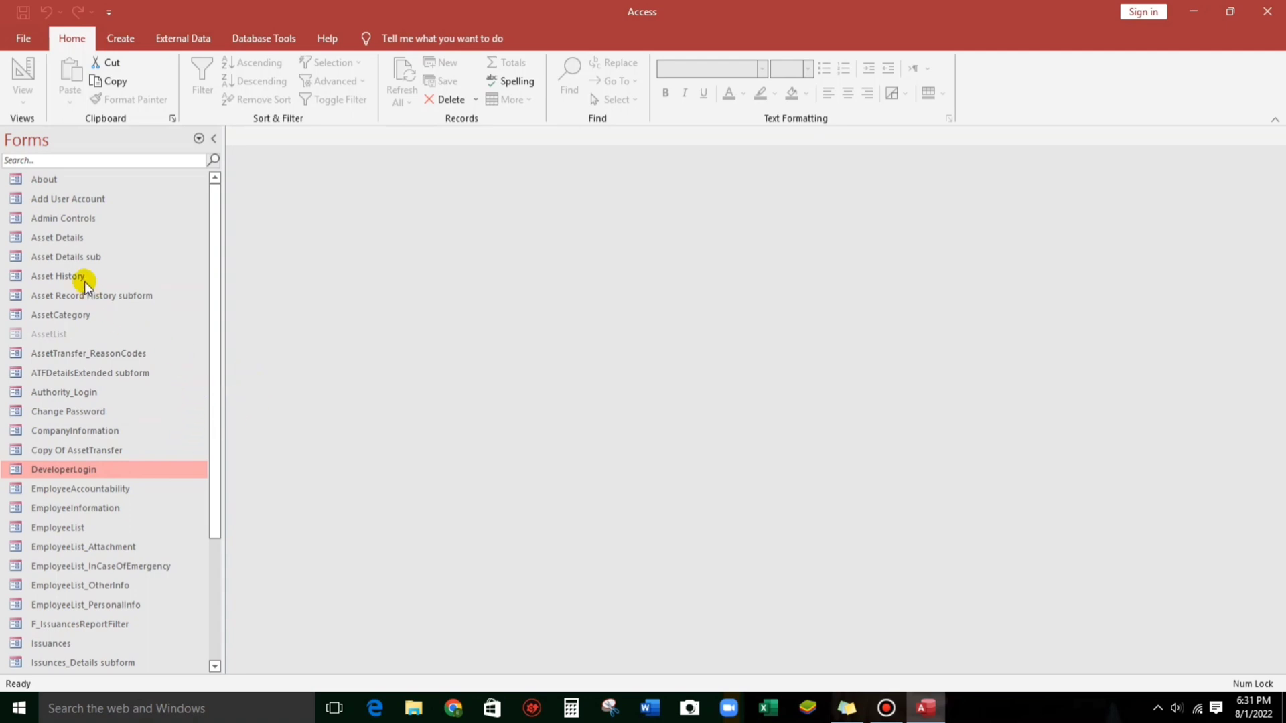
{"action": "scroll", "coordinate": [96, 409], "scroll_direction": "down", "scroll_amount": 2}
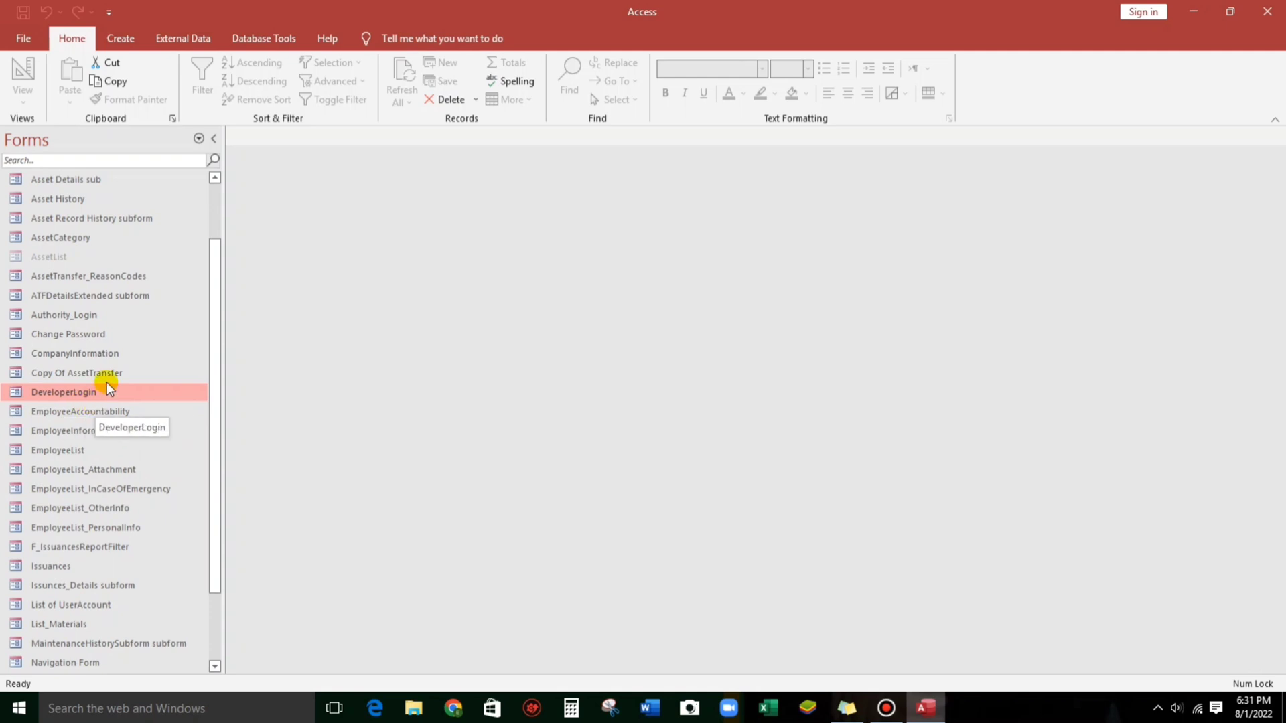
{"action": "scroll", "coordinate": [65, 469], "scroll_direction": "up", "scroll_amount": 2}
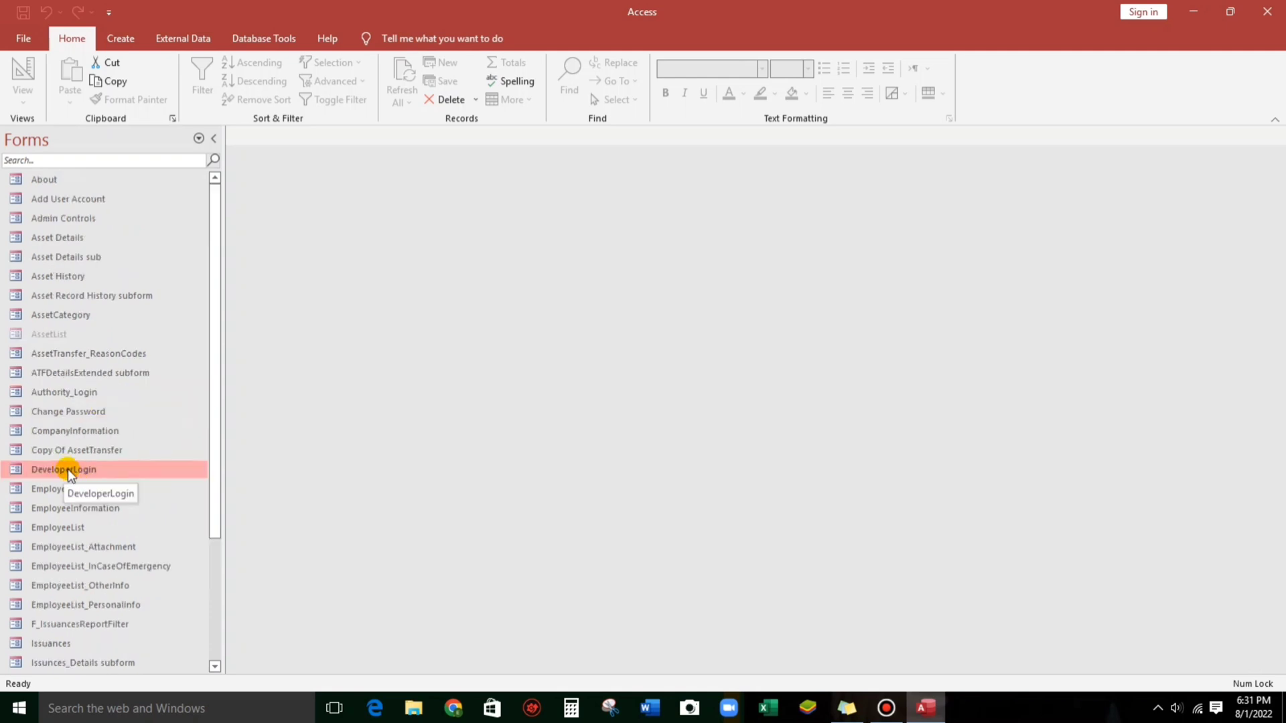
- Open the DeveloperLogin form, move it toward the centre, and switch it to Design View
{"action": "double_click", "coordinate": [69, 472]}
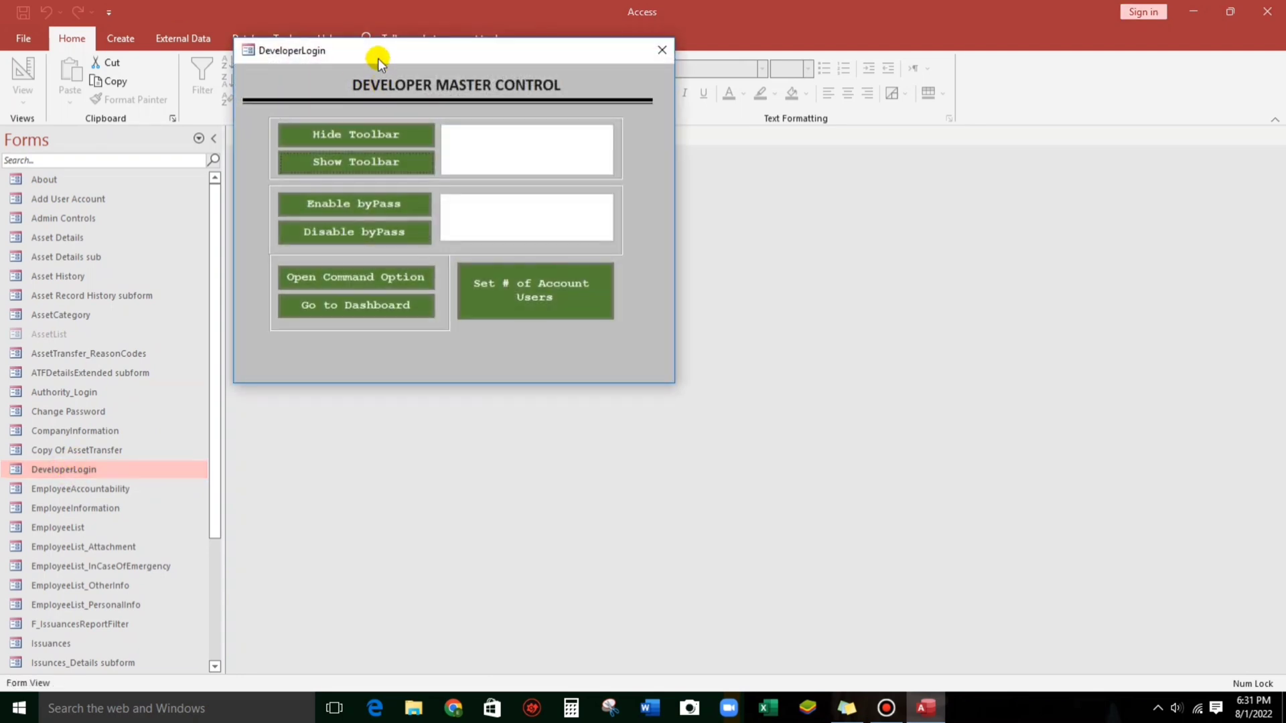
{"action": "left_click_drag", "start_coordinate": [378, 58], "coordinate": [536, 107]}
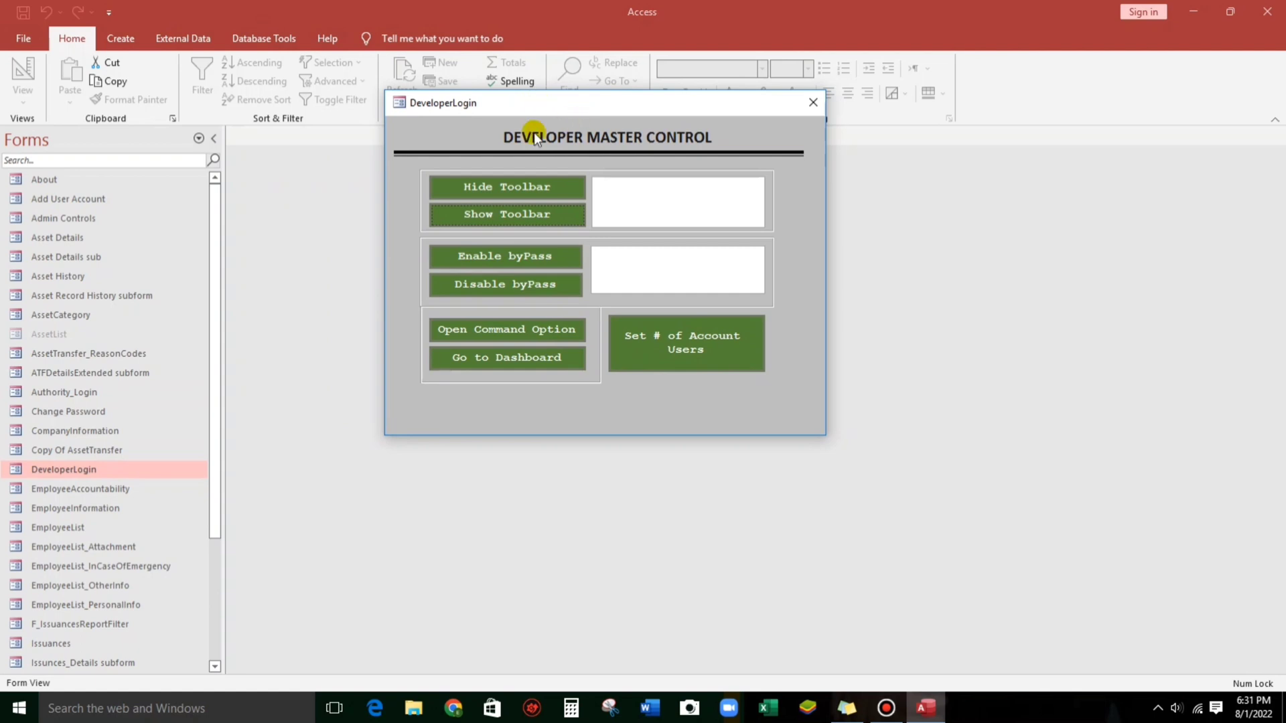
{"action": "right_click", "coordinate": [459, 131]}
{"action": "left_click", "coordinate": [486, 177]}
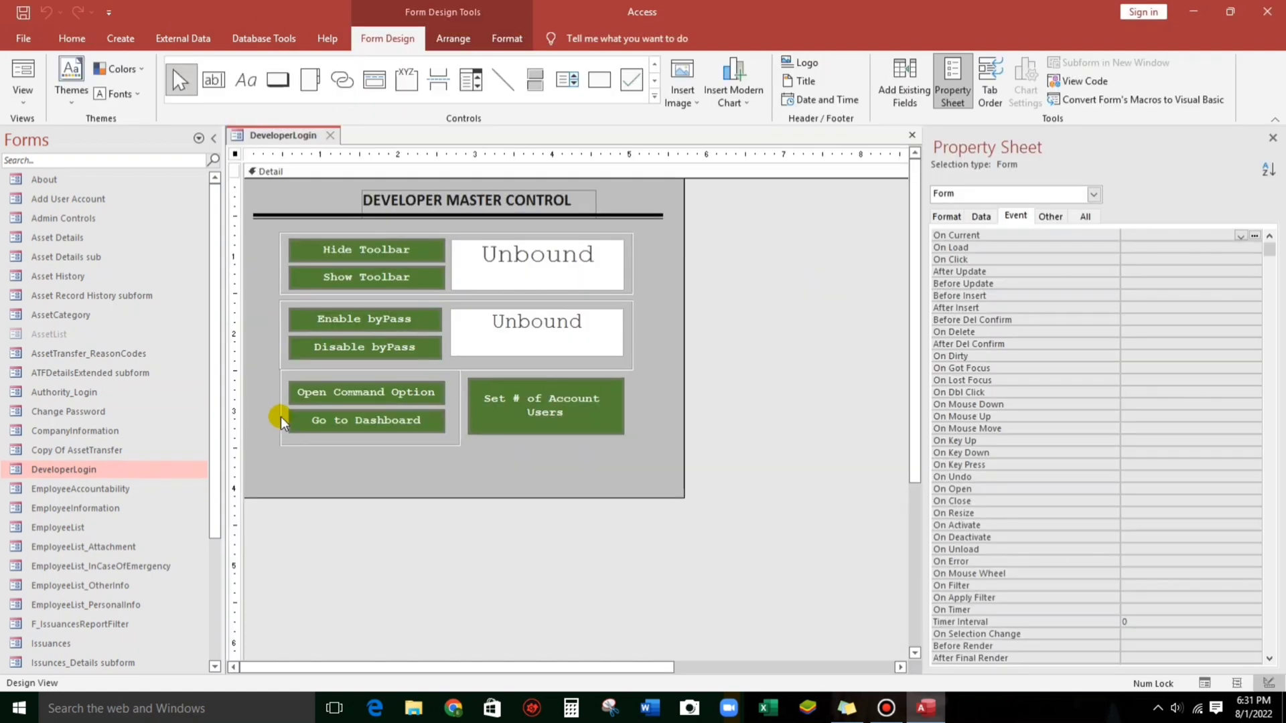
- View the VBA code behind the Enable byPass button's On Click event
{"action": "left_click", "coordinate": [338, 322]}
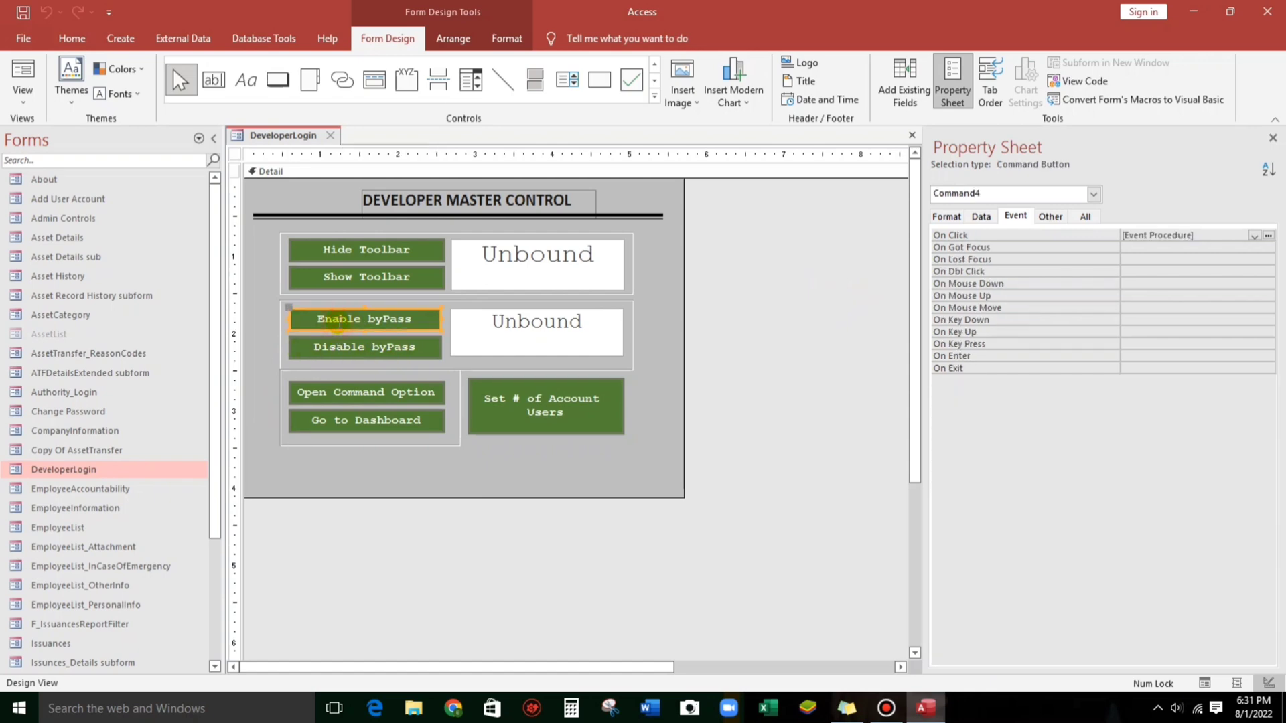
{"action": "left_click", "coordinate": [372, 347]}
{"action": "left_click", "coordinate": [370, 322]}
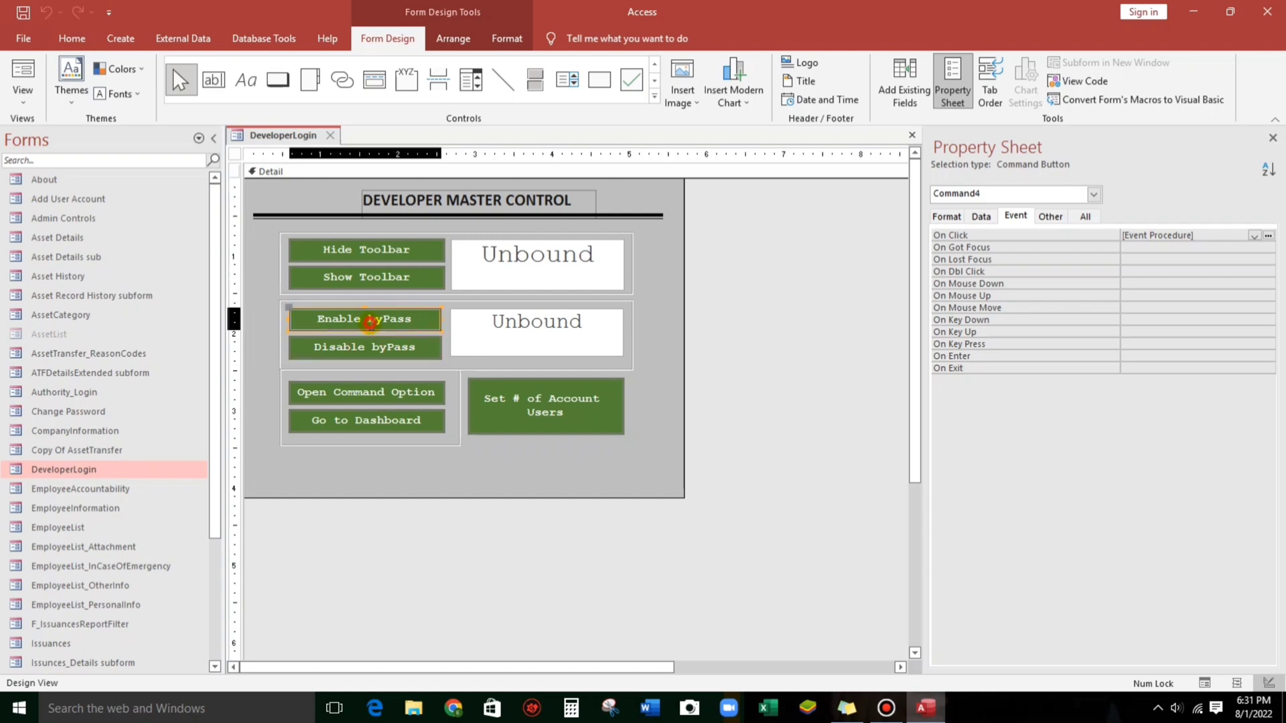
{"action": "left_click", "coordinate": [1268, 236]}
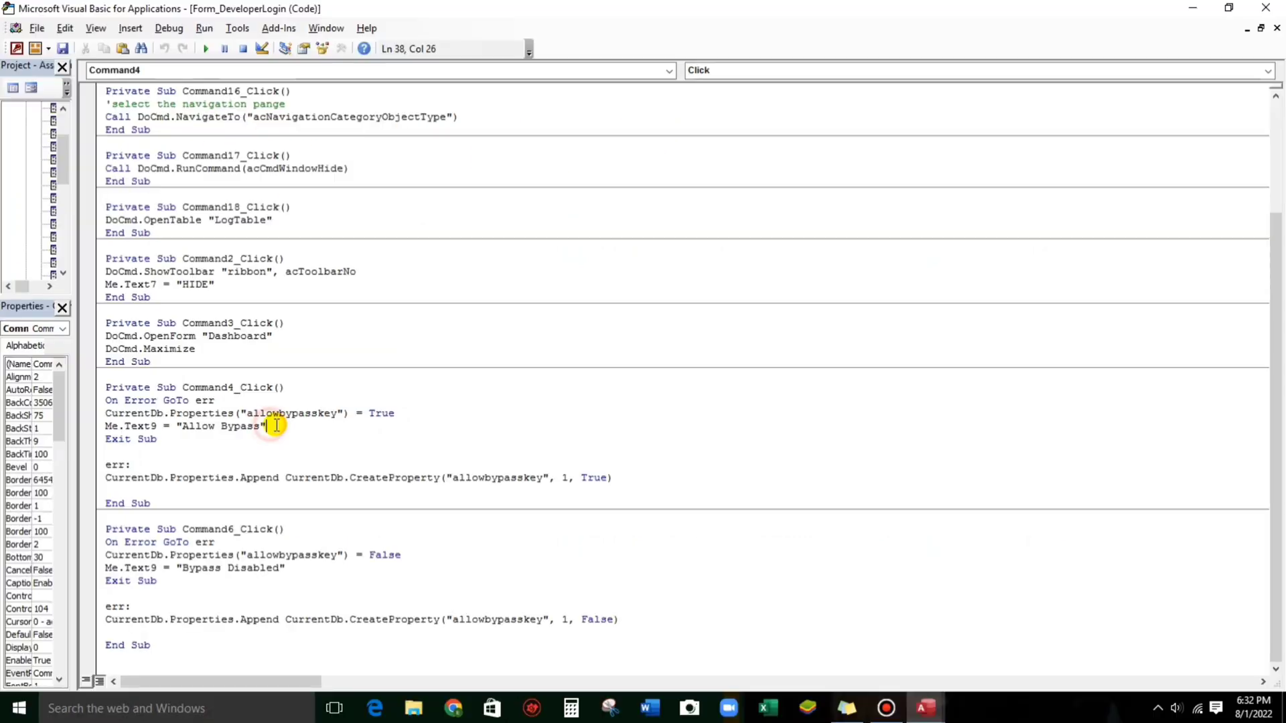
{"action": "key", "text": "alt+F11"}
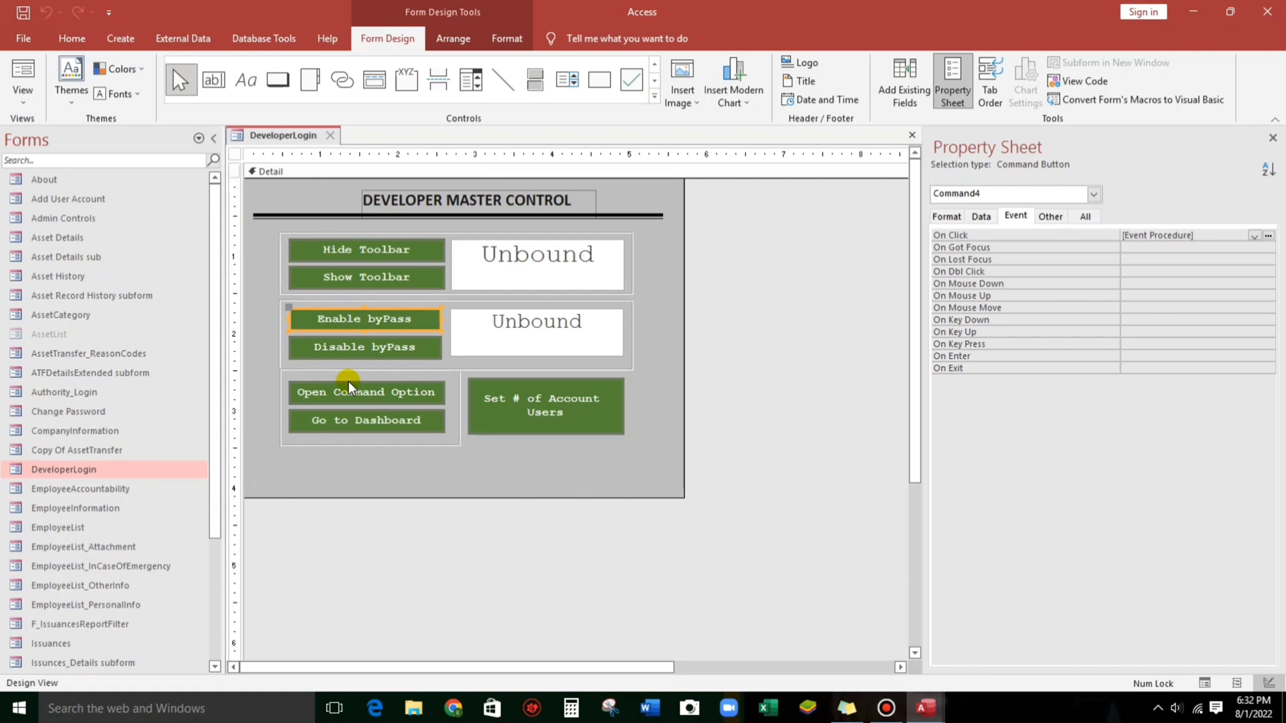
- Inspect the properties of the Text9 status box and the whole form
{"action": "left_click", "coordinate": [479, 328]}
{"action": "left_click", "coordinate": [757, 342]}
{"action": "left_click", "coordinate": [554, 333]}
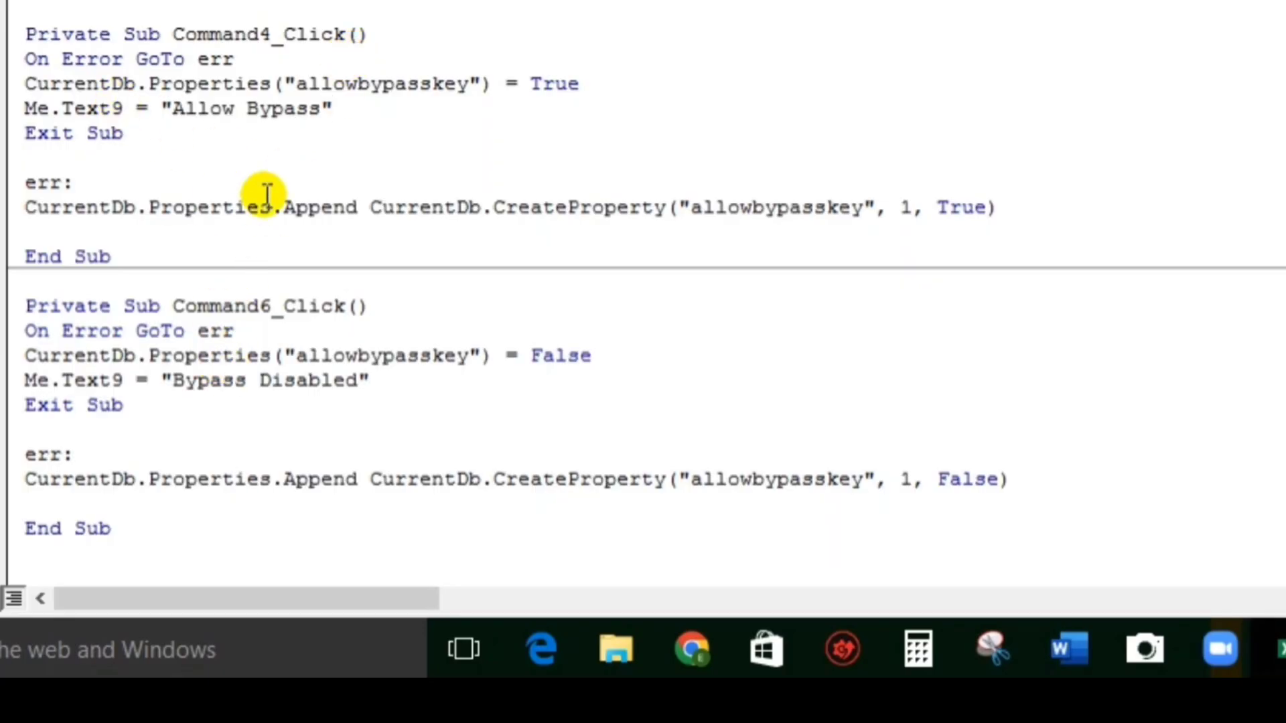
- Review the disable routine's CreateProperty False setting, then return the form to Form View
{"action": "left_click", "coordinate": [280, 187]}
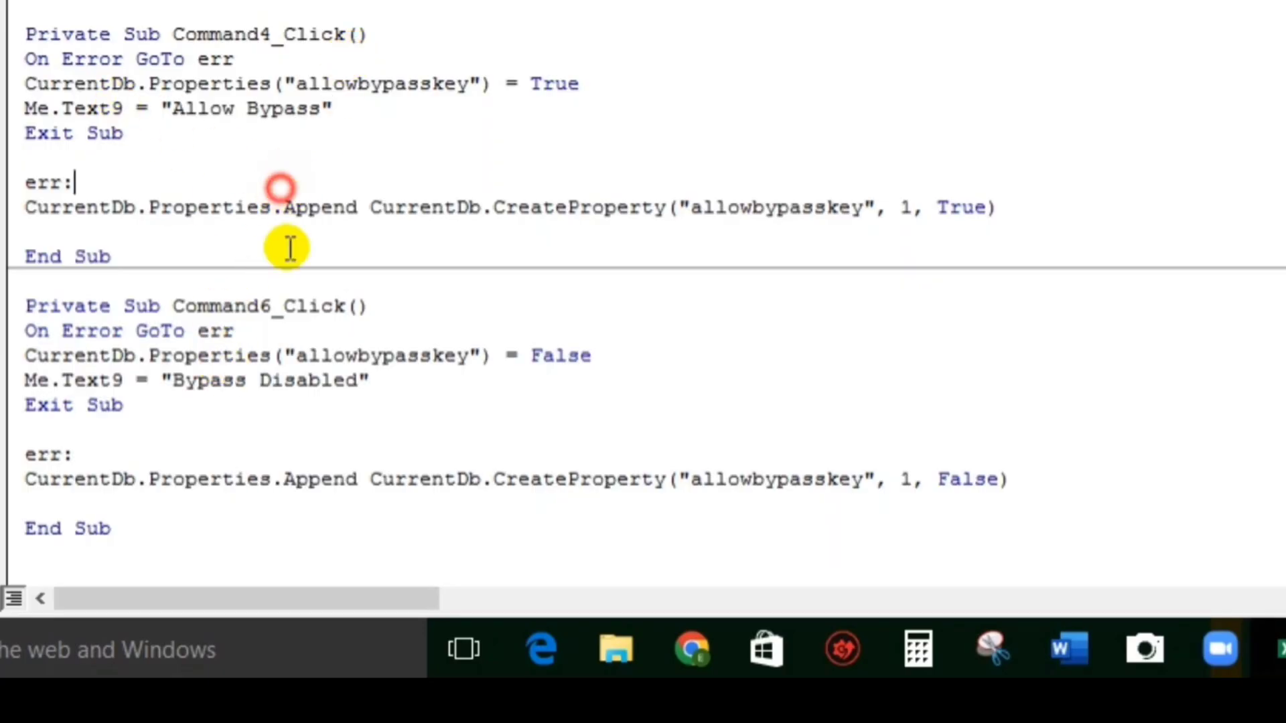
{"action": "left_click", "coordinate": [310, 425]}
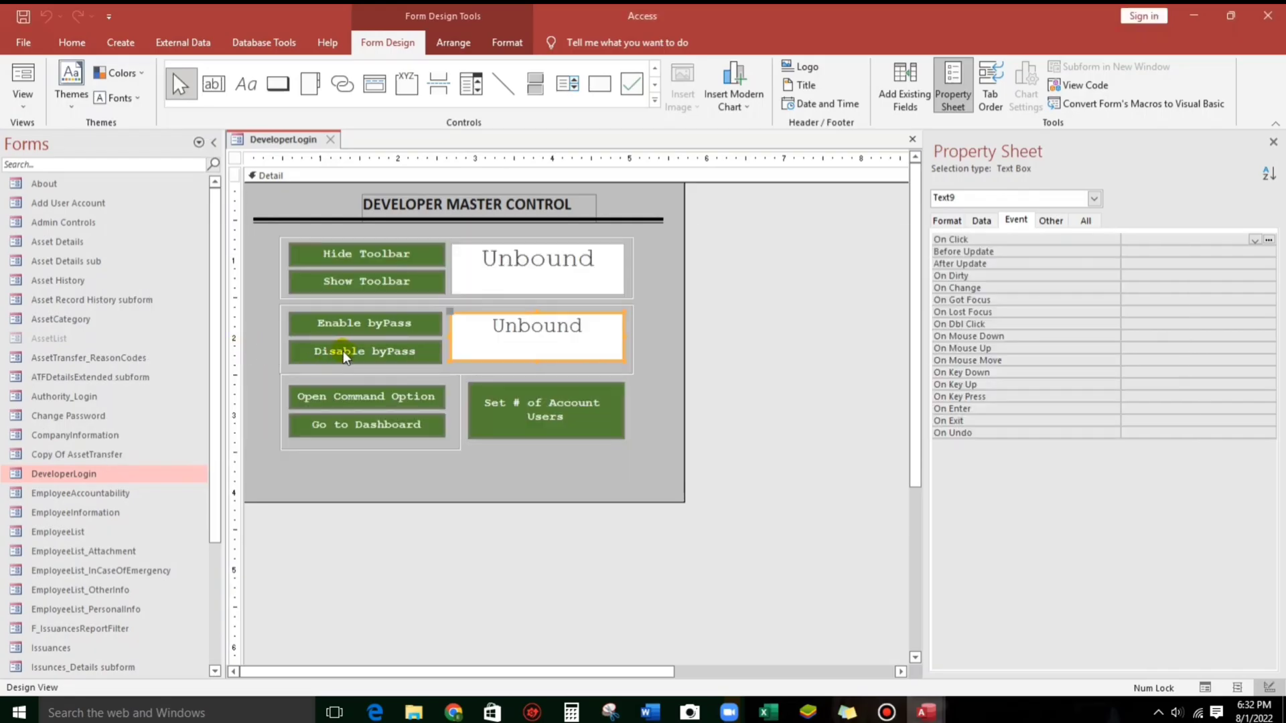
{"action": "left_click", "coordinate": [406, 350]}
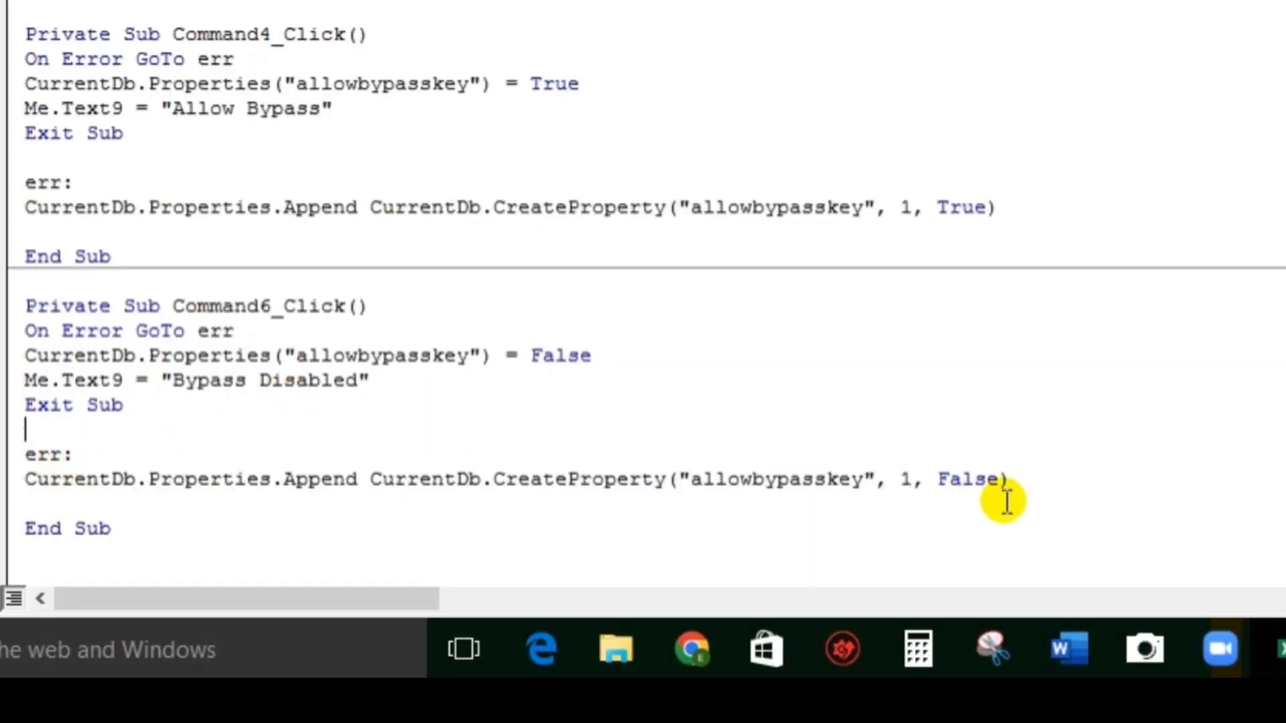
{"action": "left_click", "coordinate": [1054, 483]}
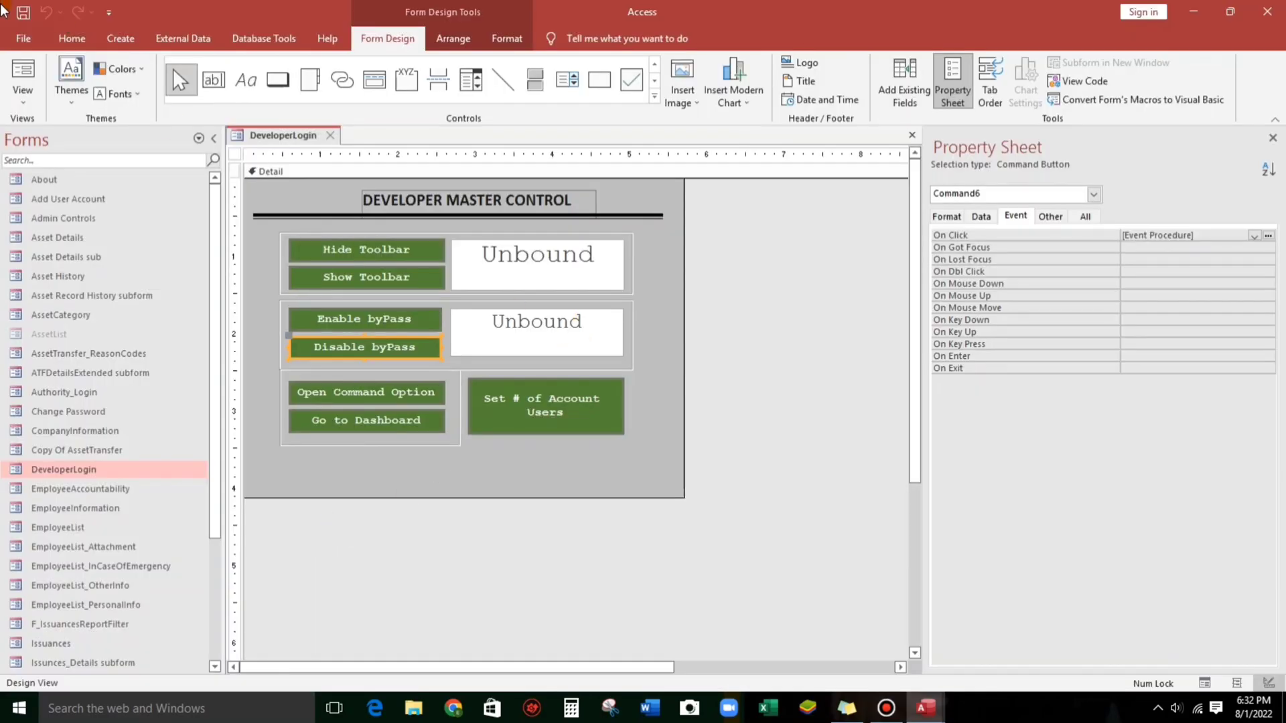
{"action": "left_click", "coordinate": [22, 72]}
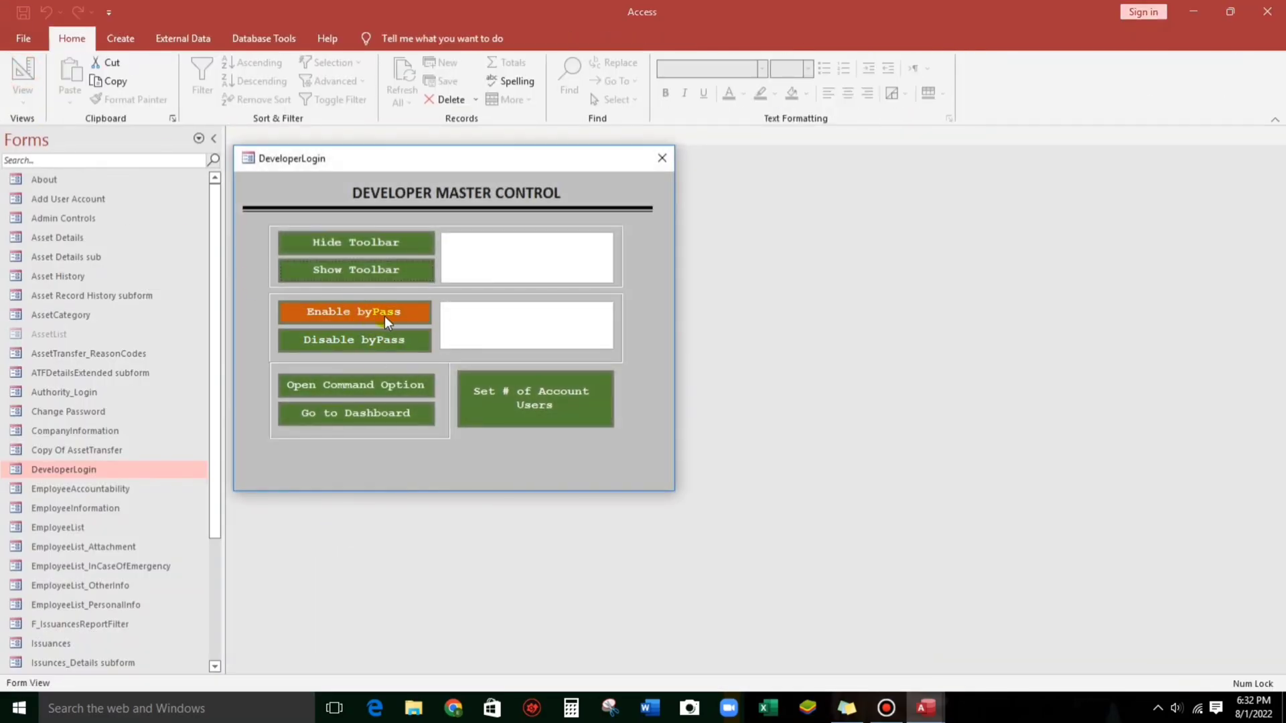
- Test Enable byPass, click Disable byPass until the status reads Bypass Disabled, then close the form
{"action": "left_click", "coordinate": [385, 315]}
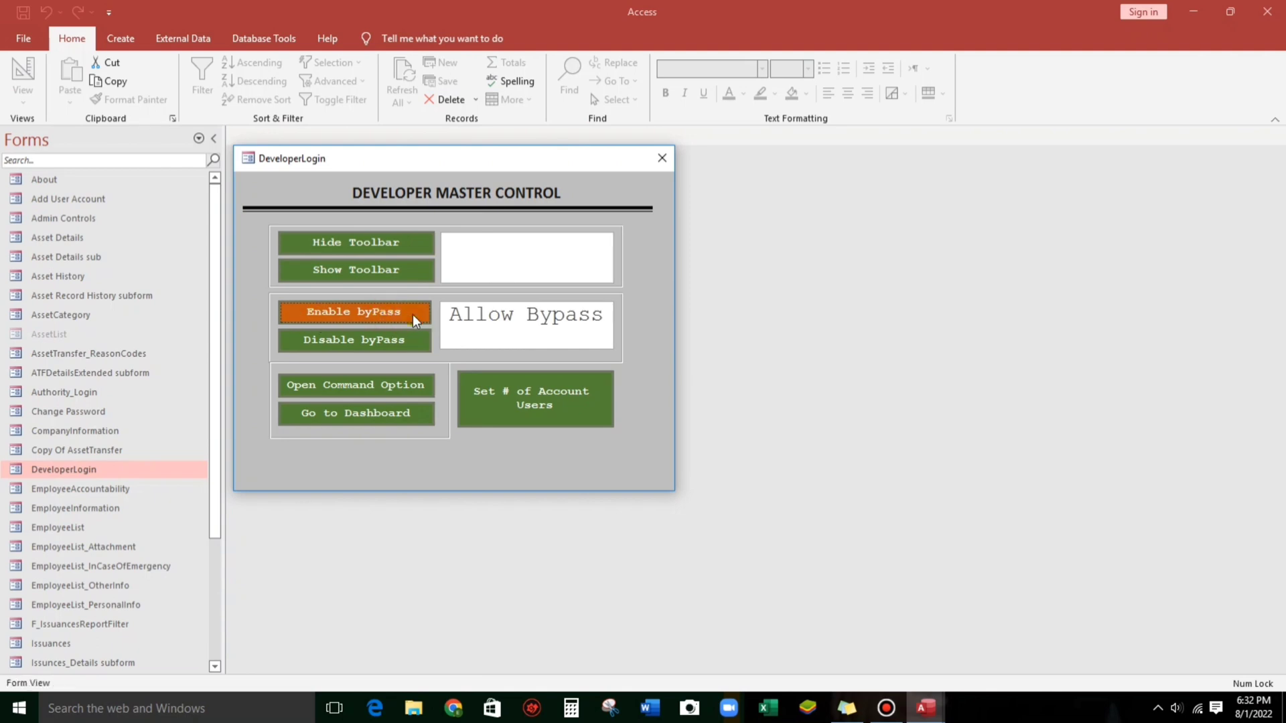
{"action": "left_click", "coordinate": [340, 343]}
{"action": "left_click", "coordinate": [344, 340]}
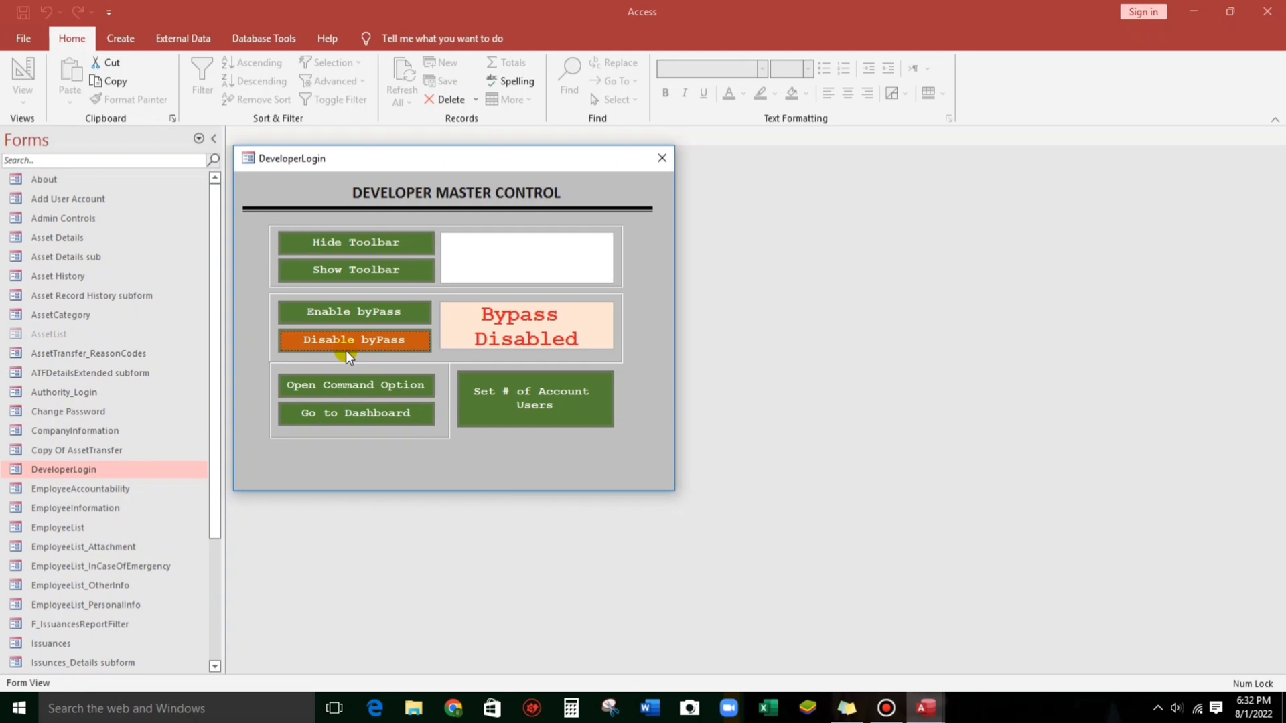
{"action": "left_click", "coordinate": [352, 347]}
{"action": "left_click", "coordinate": [327, 341]}
{"action": "left_click", "coordinate": [334, 339]}
{"action": "left_click", "coordinate": [660, 158]}
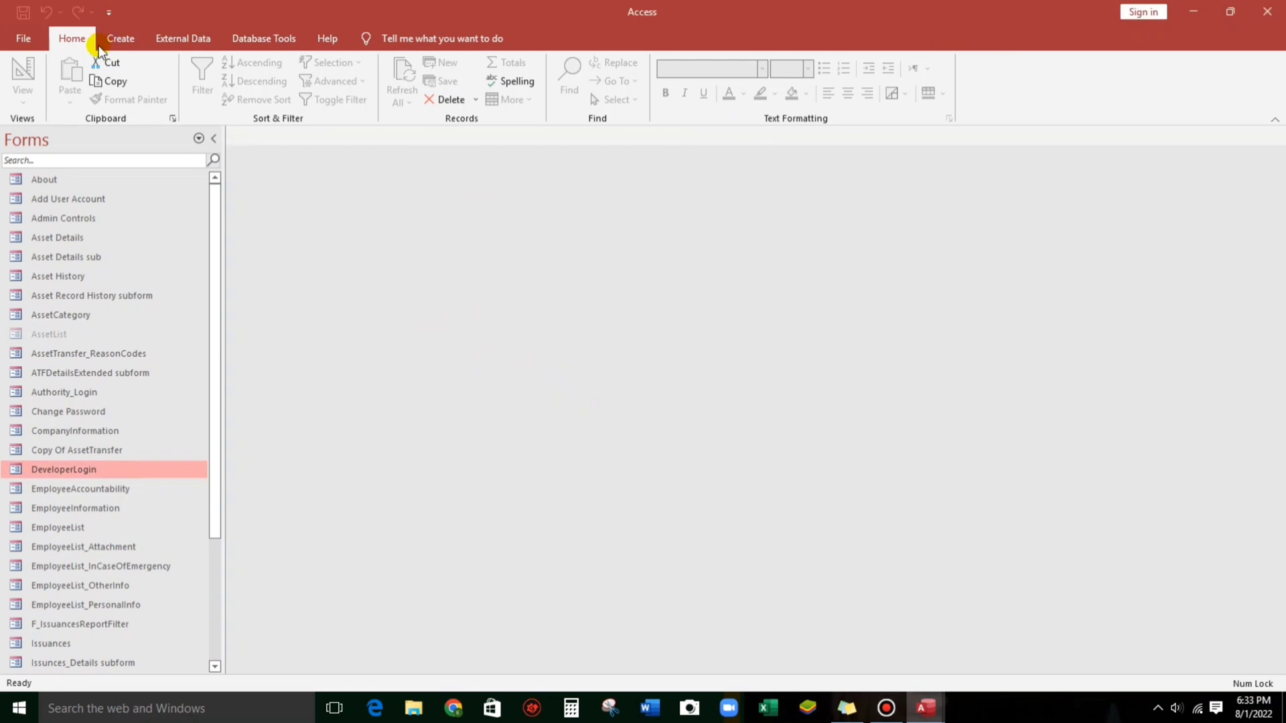
- Close and relaunch Access, then reopen Sample Template.accdb to confirm it opens to the login form
{"action": "left_click", "coordinate": [1266, 17]}
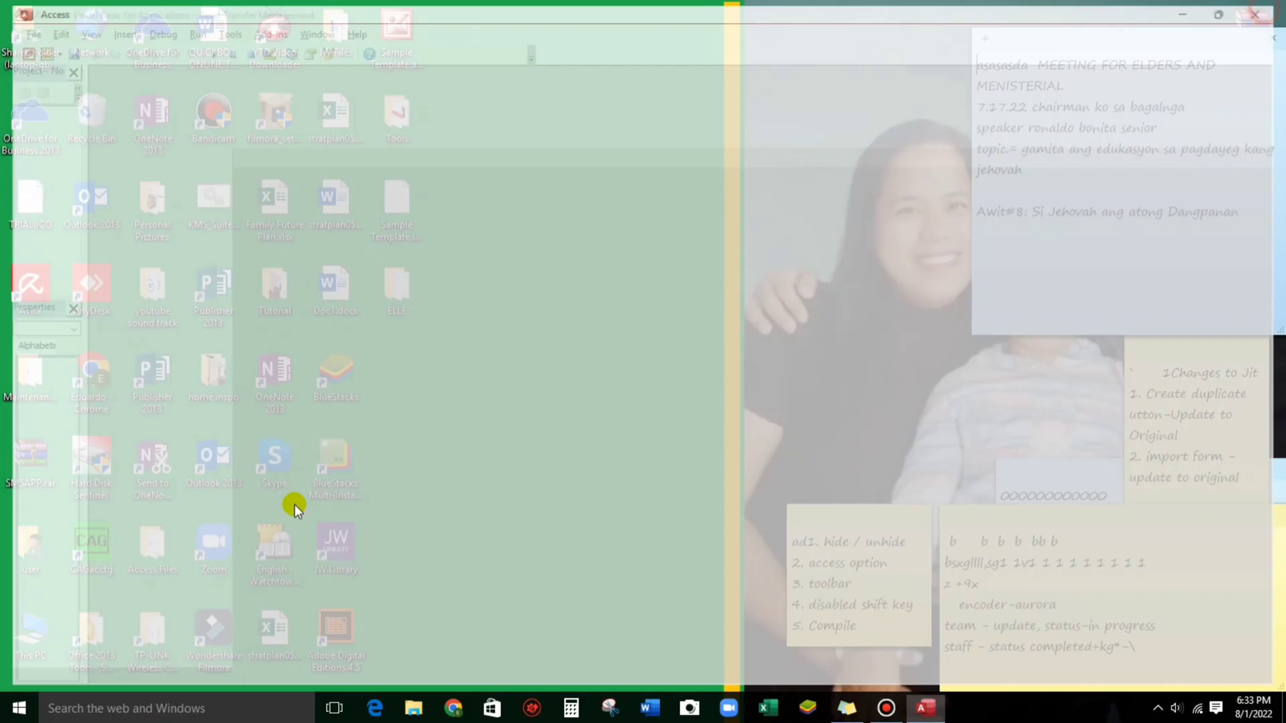
{"action": "left_click", "coordinate": [104, 708]}
{"action": "type", "text": "access"}
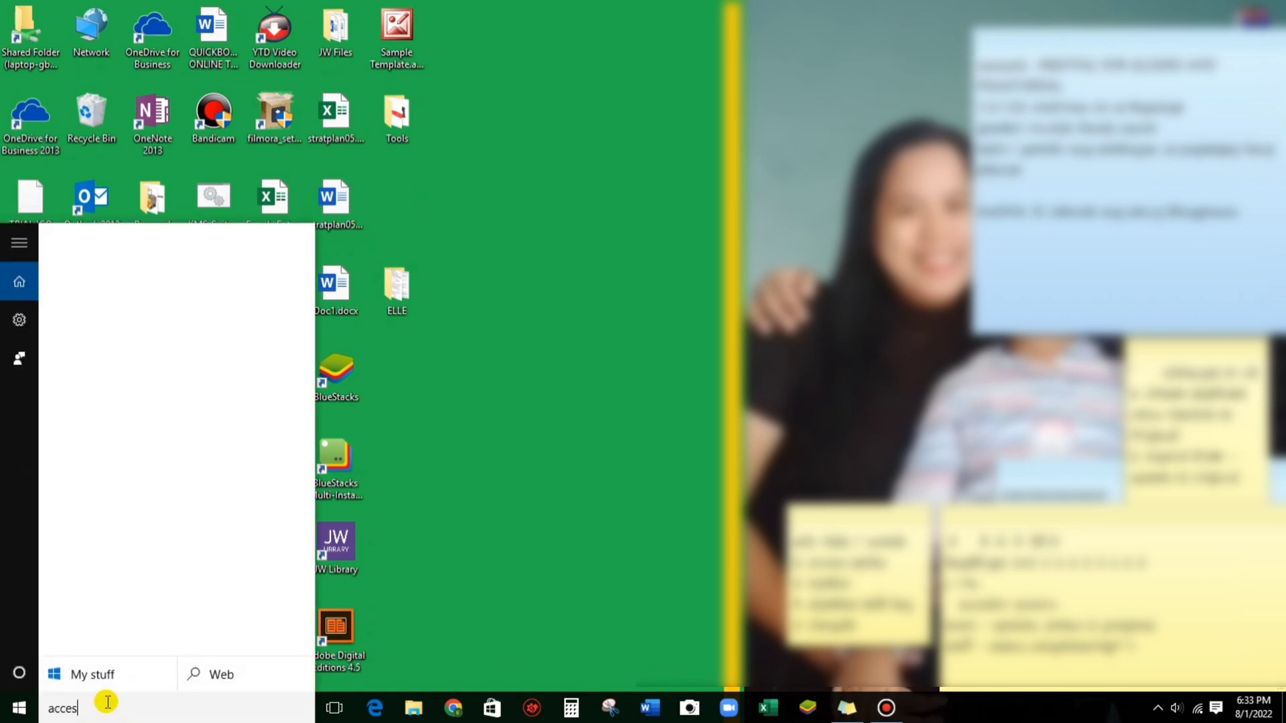
{"action": "left_click", "coordinate": [130, 275]}
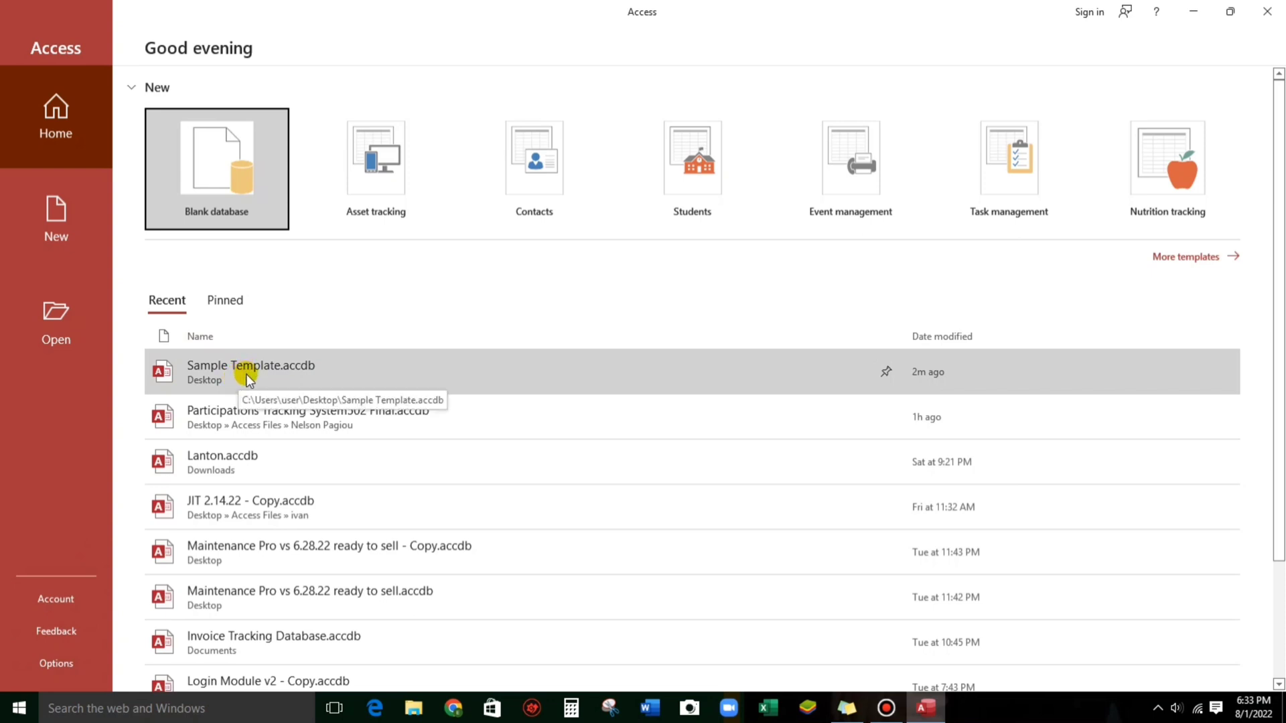
{"action": "left_click", "coordinate": [248, 377]}
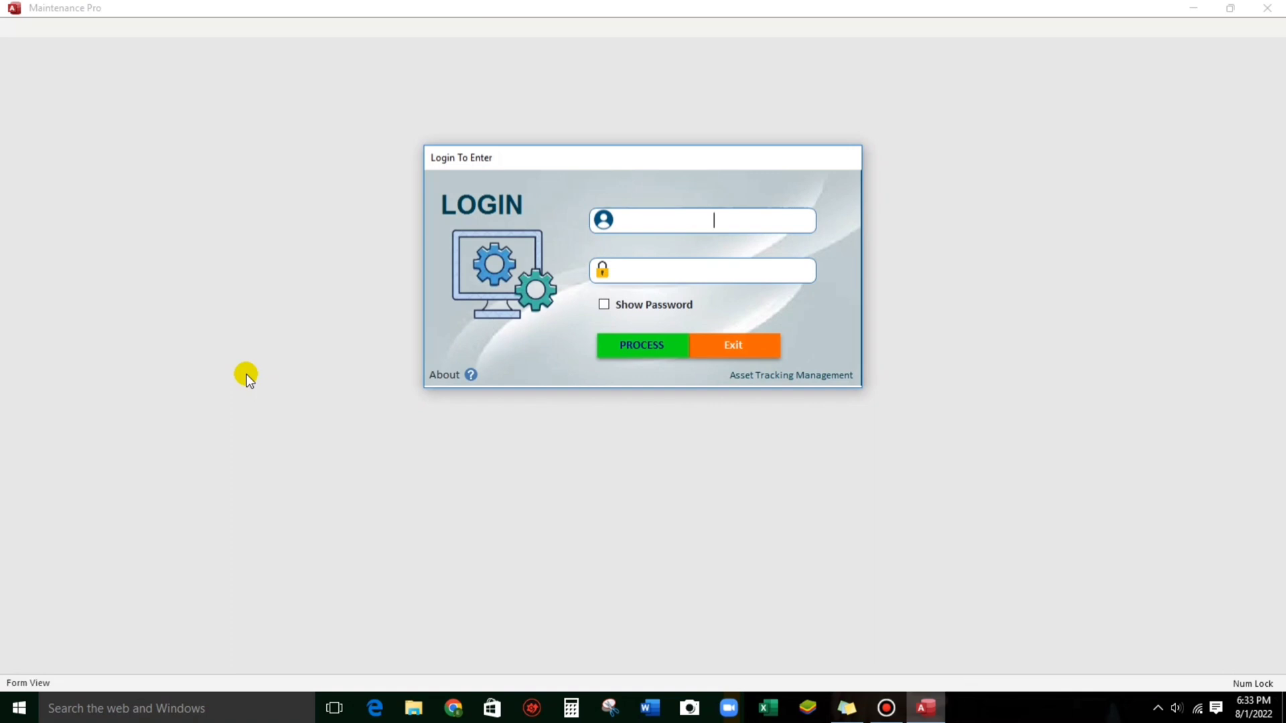